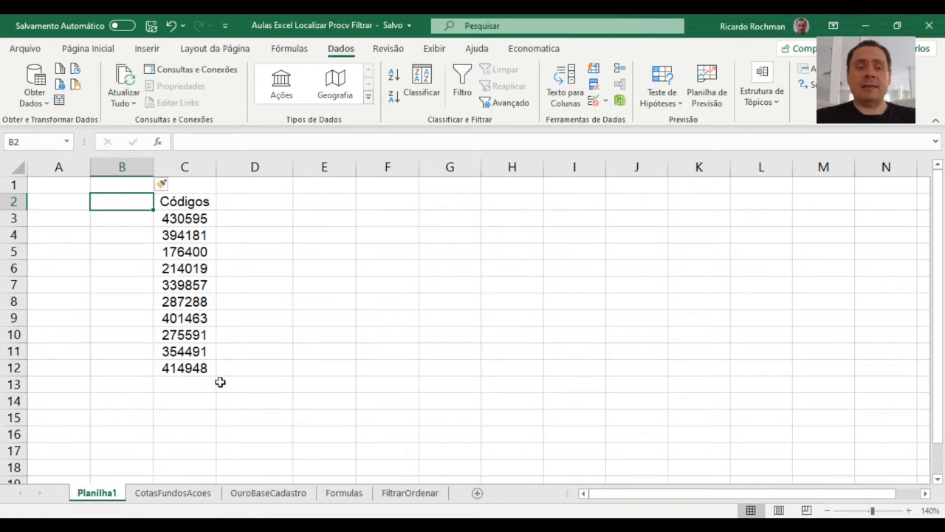
# - Examine the Código column of the OuroBaseCadastro sheet from its first record to its last and return to its header
pyautogui.click(269, 492)
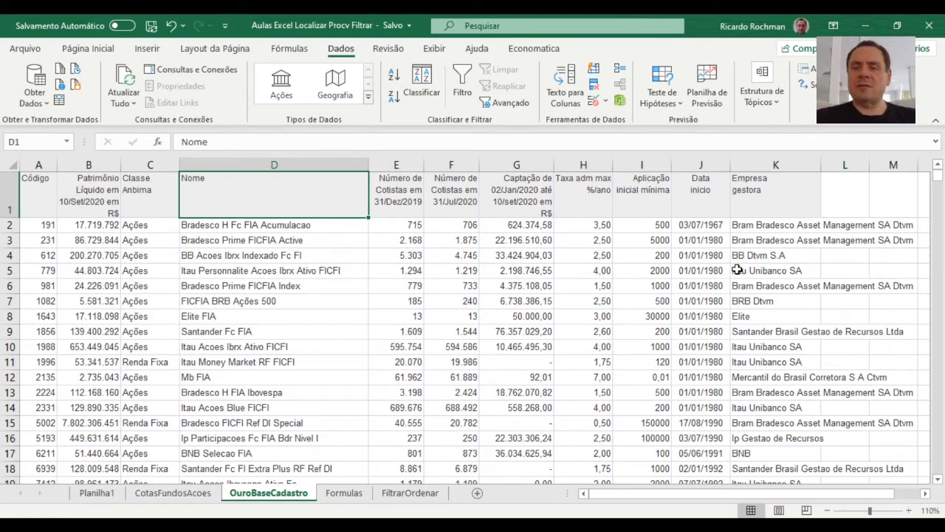
pyautogui.click(35, 230)
pyautogui.press('End')
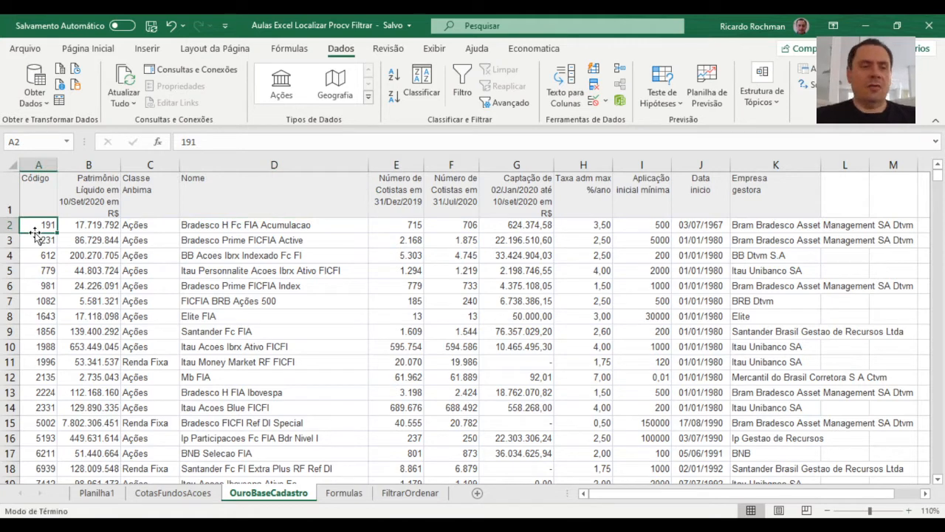
pyautogui.press('Down')
pyautogui.press('Down')
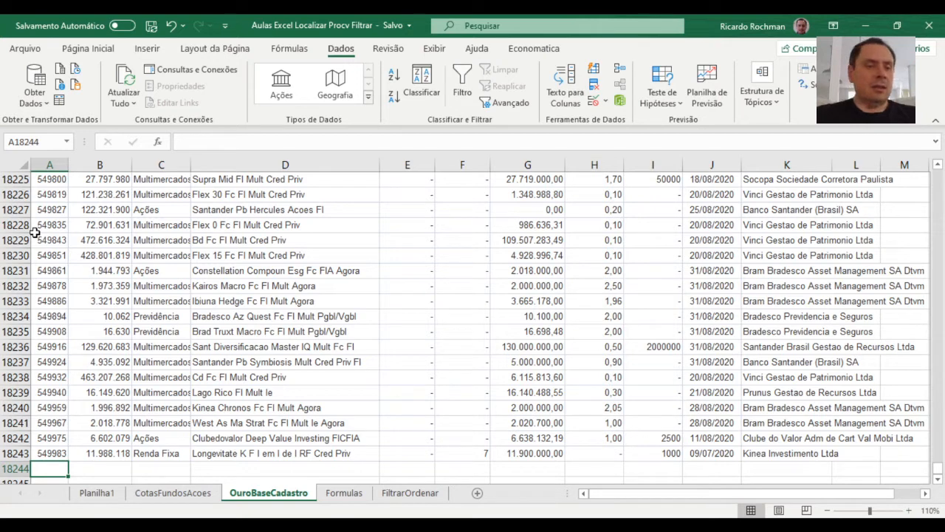
pyautogui.press('Up')
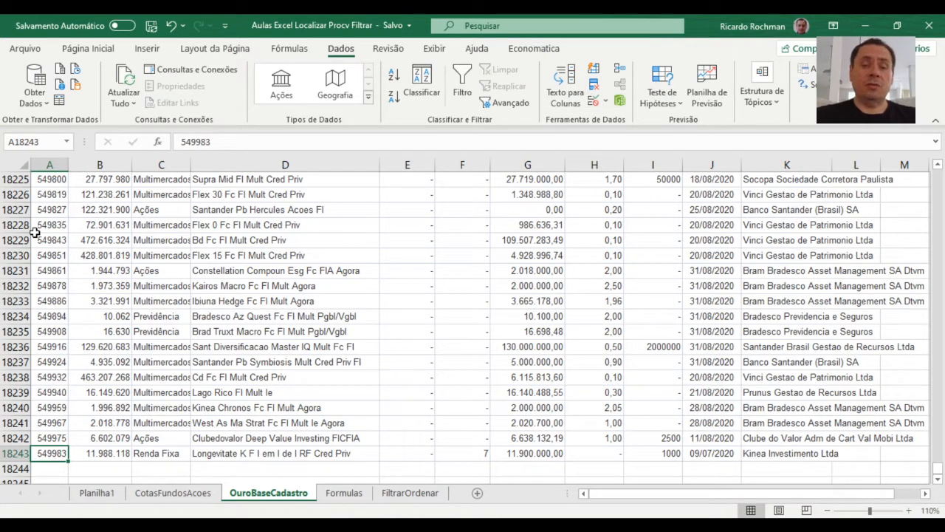
pyautogui.press('End')
pyautogui.press('Up')
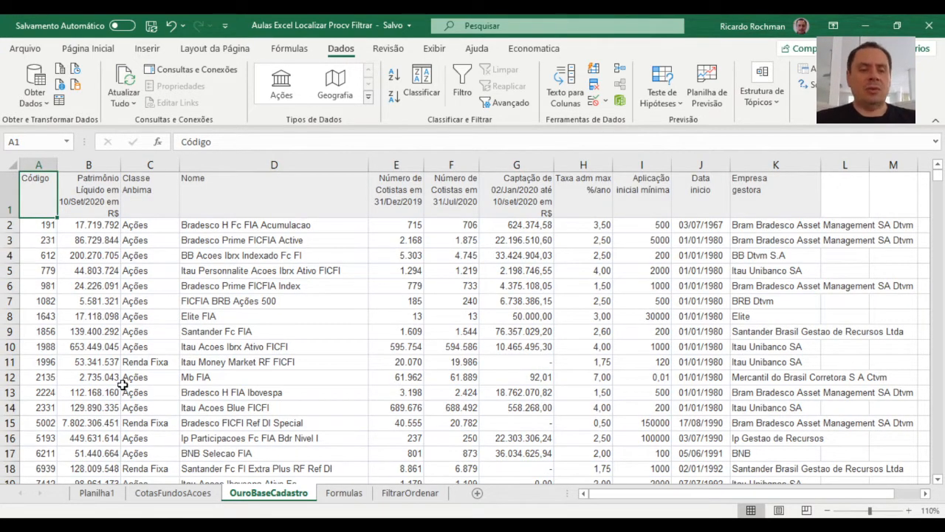
# - Start a PROCV formula in cell D3 of Planilha1 with C3 as the lookup value
pyautogui.click(97, 493)
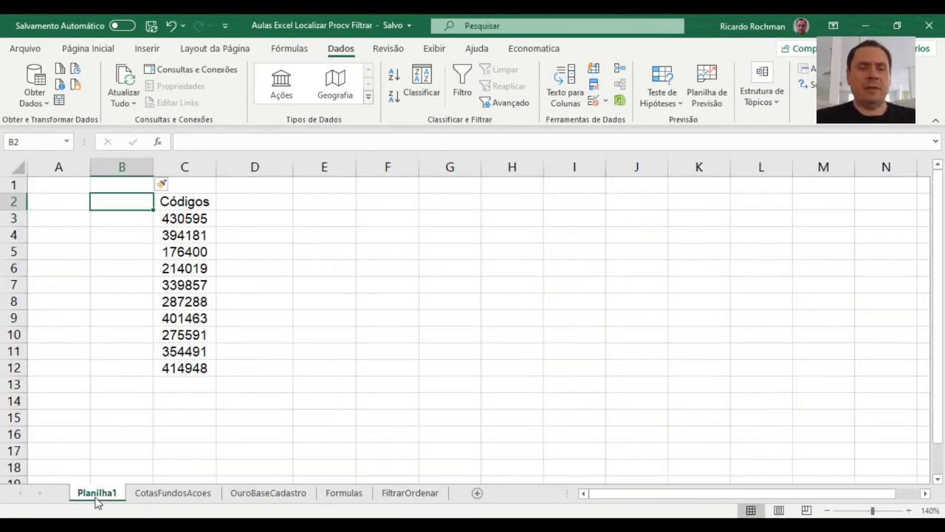
pyautogui.click(279, 218)
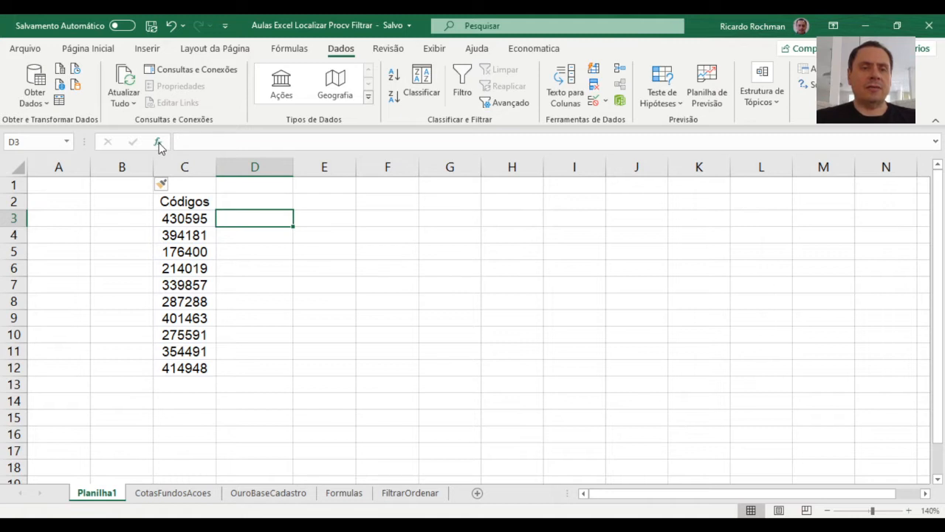
pyautogui.write('=')
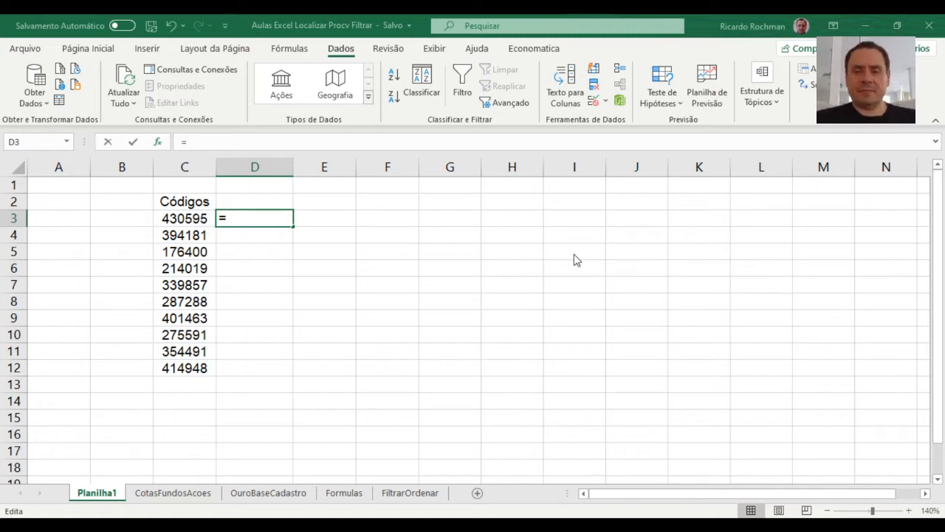
pyautogui.write('PROCV()')
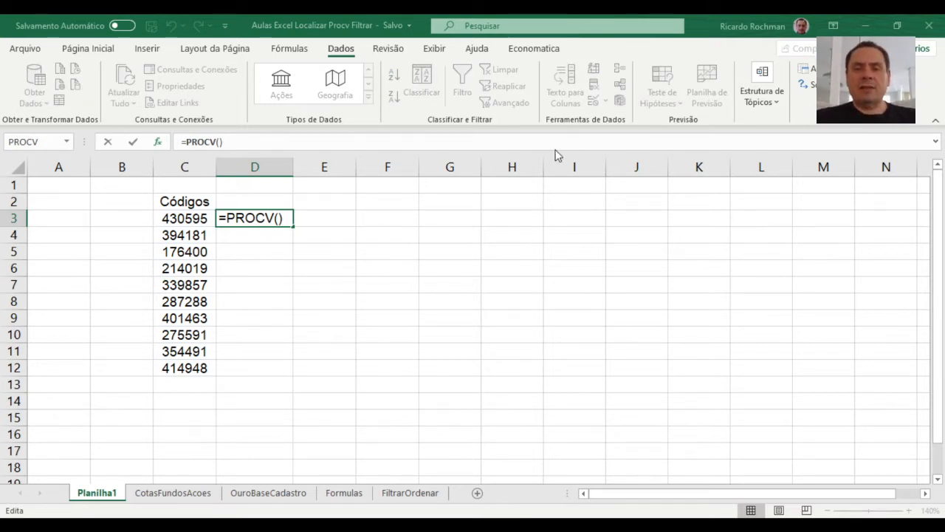
pyautogui.click(193, 218)
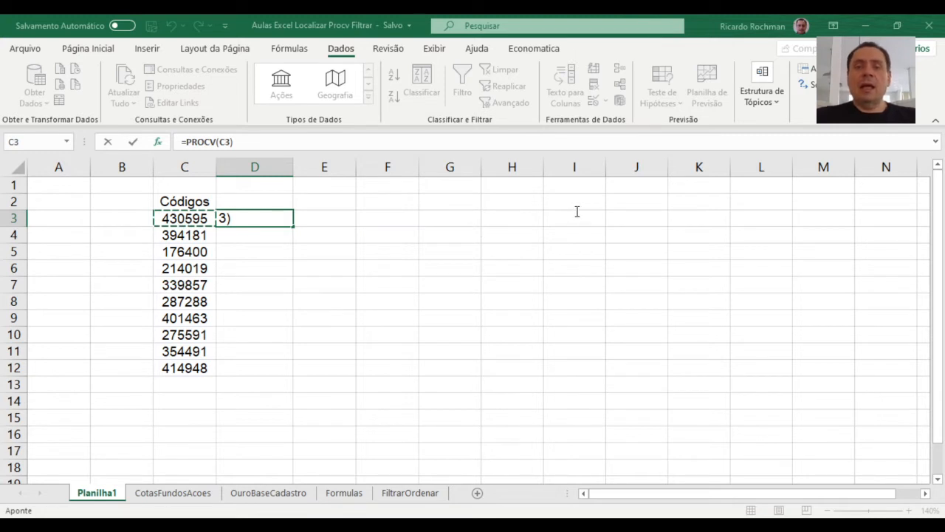
pyautogui.press('F2')
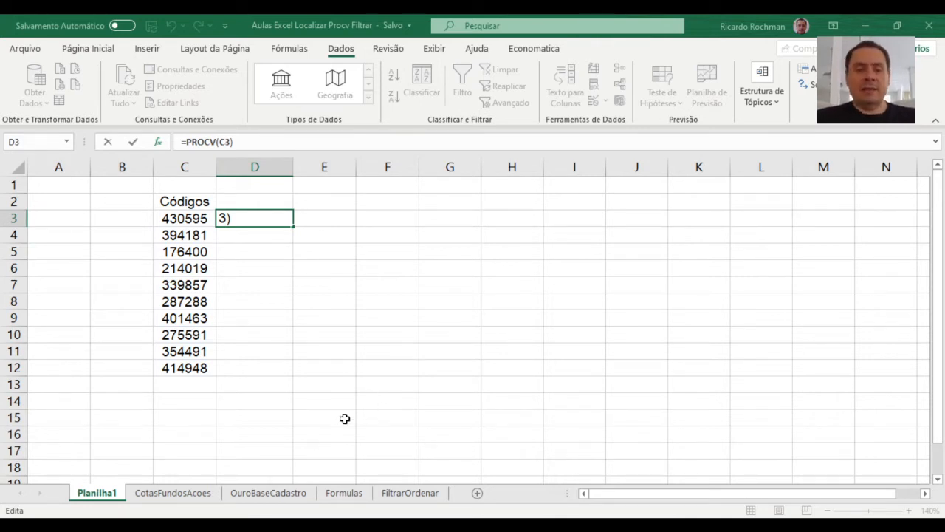
# - Set the table argument of the PROCV formula to the absolute range OuroBaseCadastro!$A$2:$D$18243
pyautogui.write(';')
pyautogui.click(260, 499)
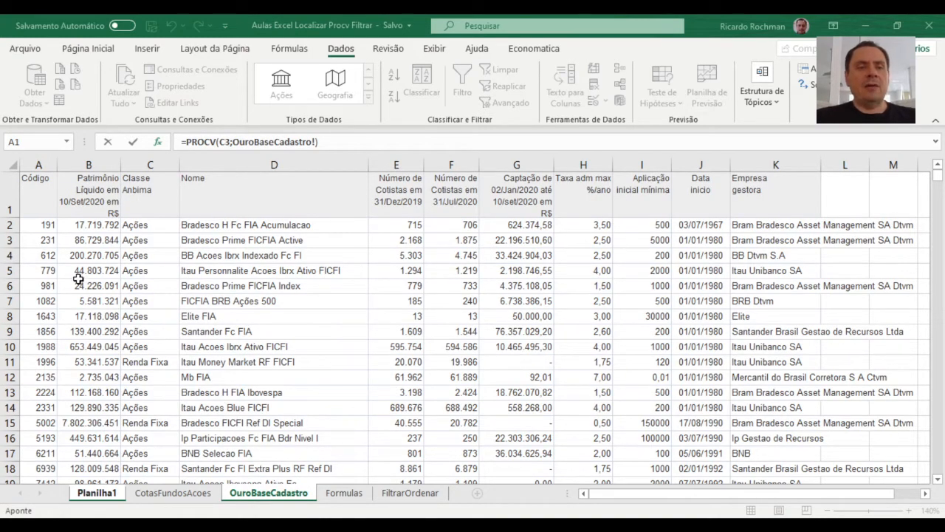
pyautogui.click(53, 225)
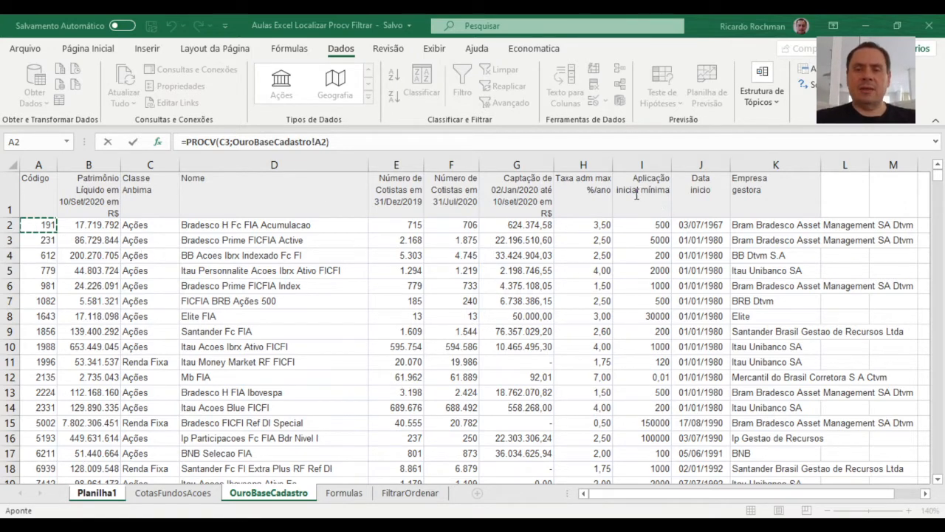
pyautogui.press('F2')
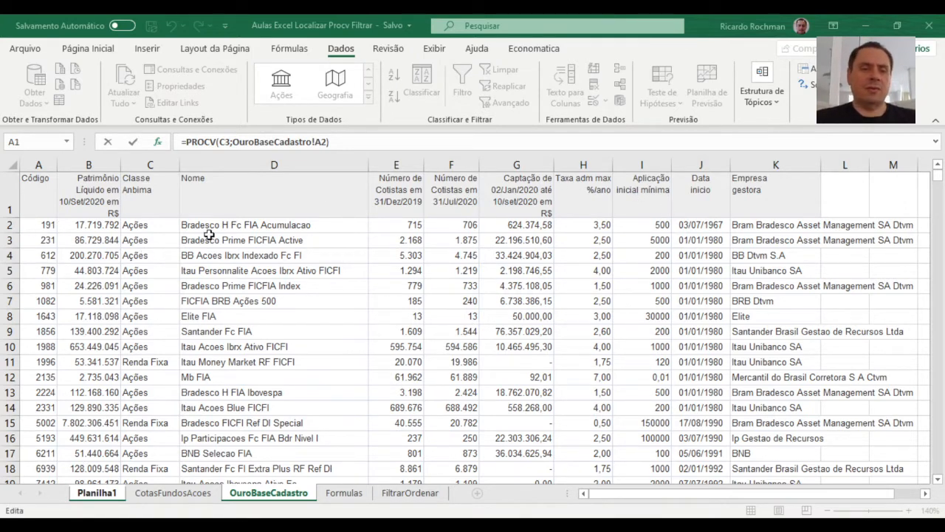
pyautogui.click(33, 227)
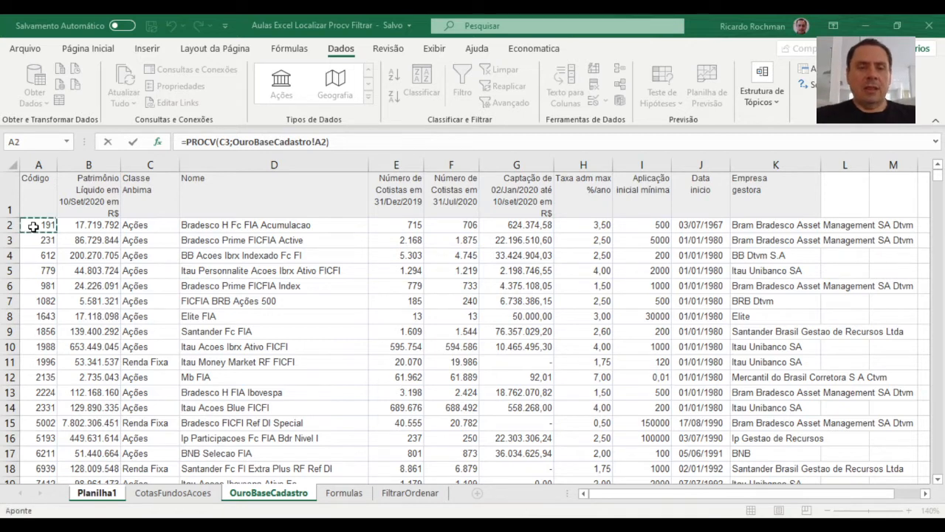
pyautogui.hotkey('shift', 'Right')
pyautogui.hotkey('shift', 'Right')
pyautogui.hotkey('shift', 'Right')
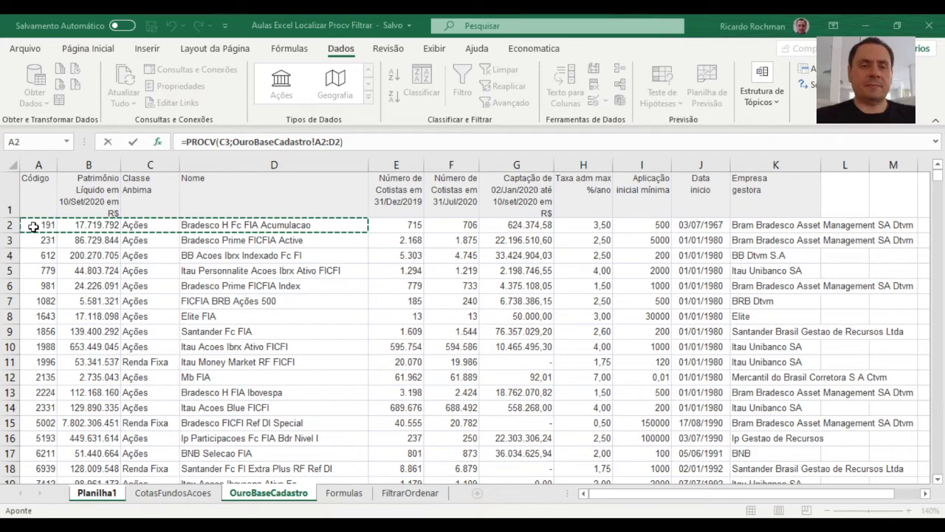
pyautogui.press('End')
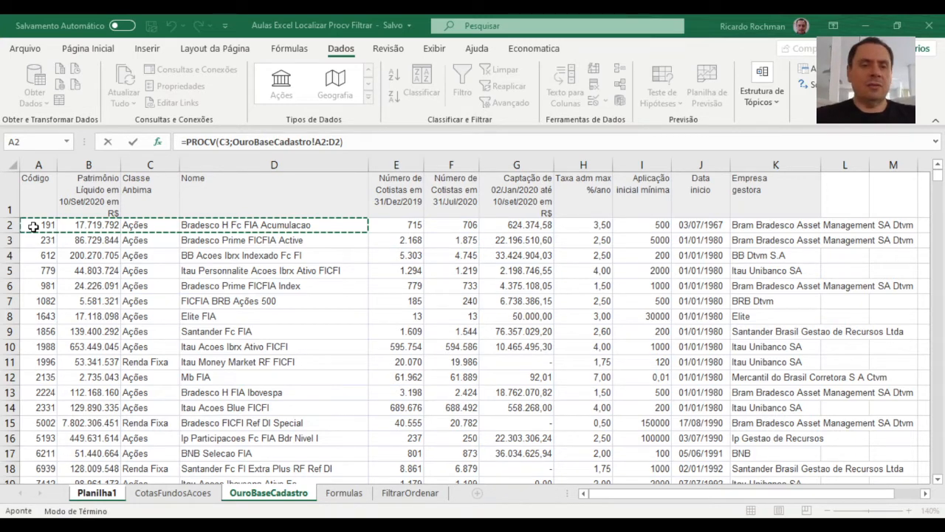
pyautogui.hotkey('shift', 'Down')
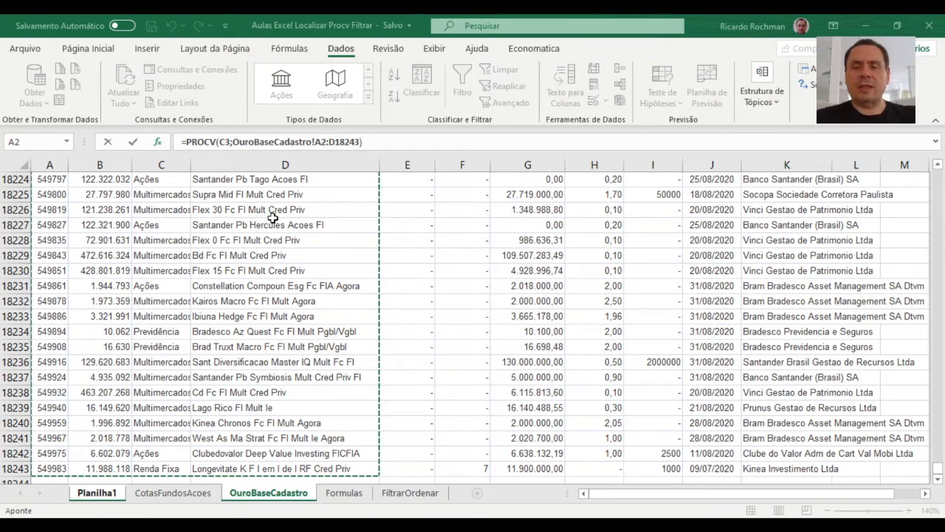
pyautogui.press('F4')
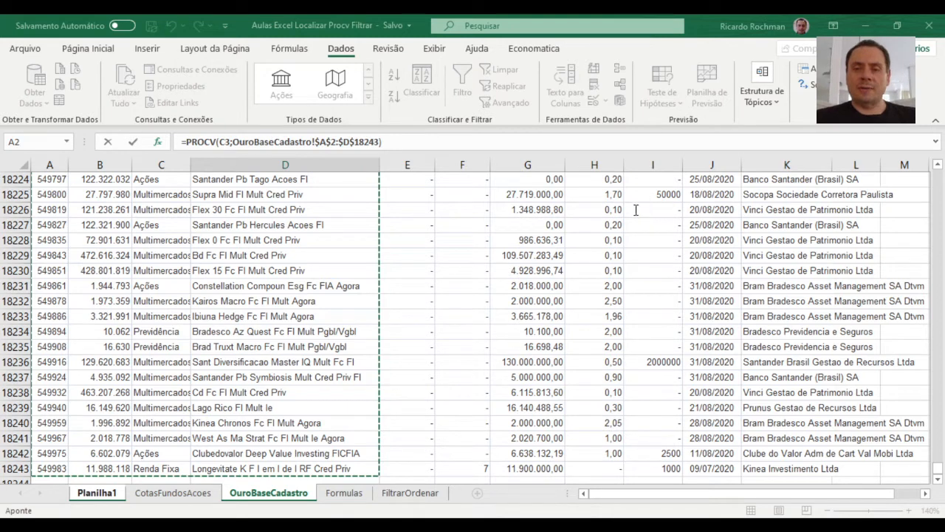
pyautogui.press('Return')
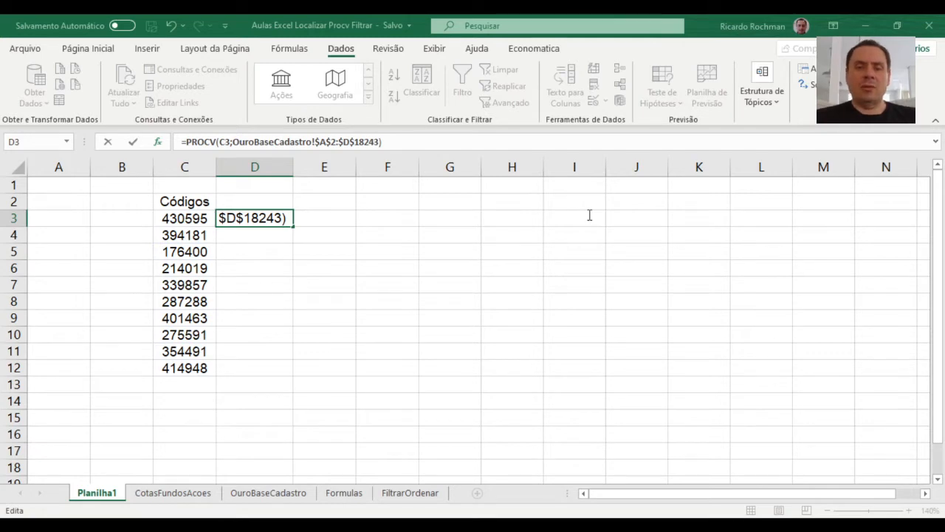
# - Set the column index of the PROCV formula in D3 to 4 for the fund's Nome column
pyautogui.write(';')
pyautogui.click(264, 500)
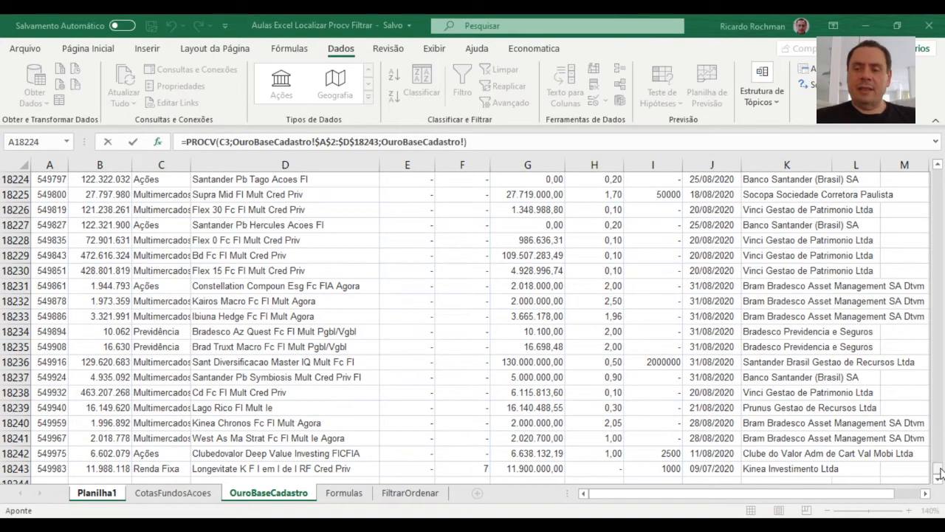
pyautogui.moveTo(936, 471); pyautogui.dragTo(938, 175)
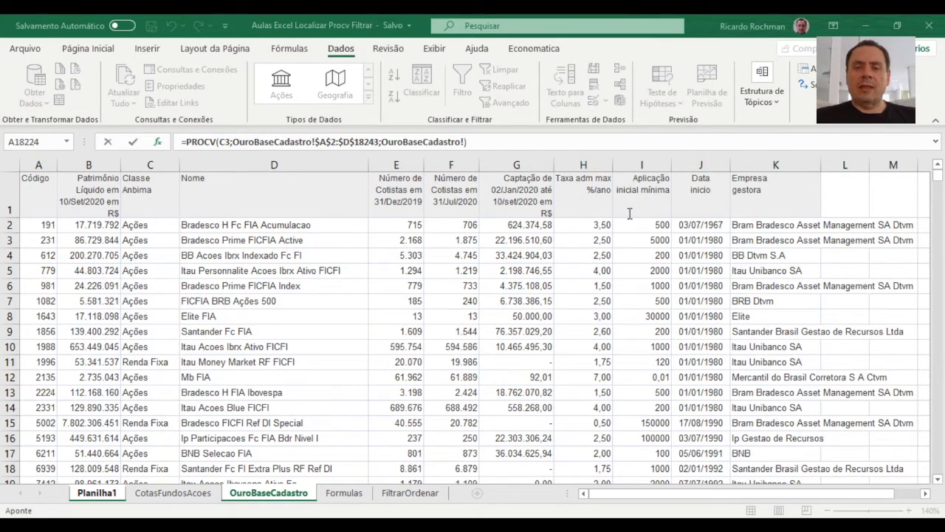
pyautogui.press('F2')
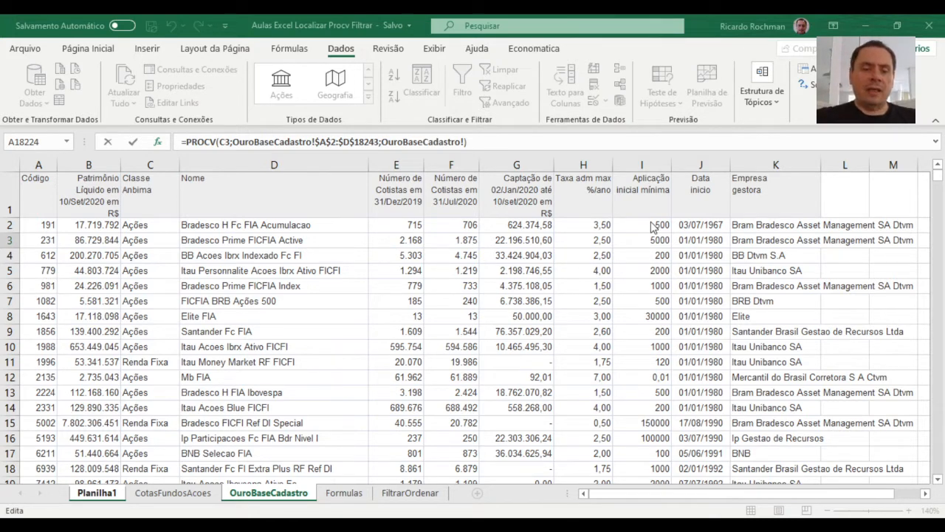
pyautogui.write('4')
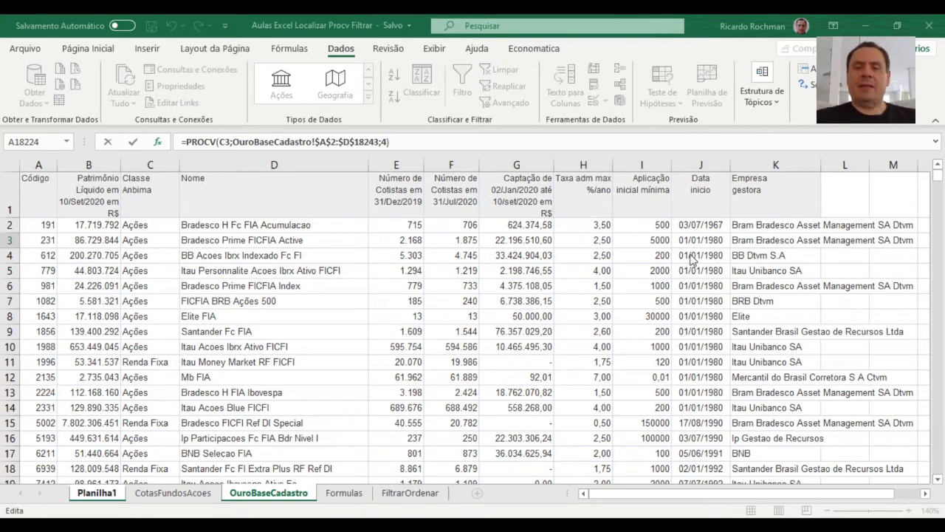
pyautogui.press('Return')
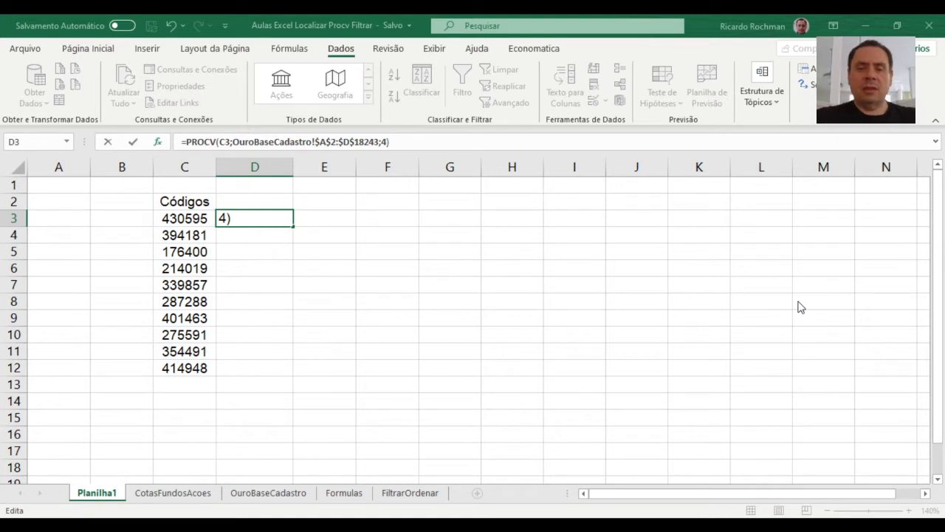
# - Try FALSO as the match-type argument of the PROCV formula in D3
pyautogui.write(';FALSO')
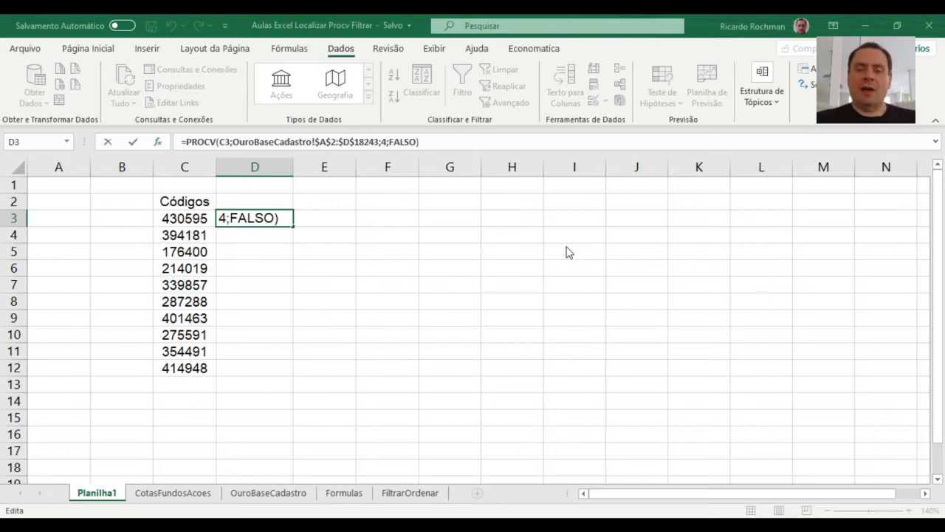
pyautogui.press('BackSpace')
pyautogui.press('BackSpace')
pyautogui.press('BackSpace')
pyautogui.press('BackSpace')
pyautogui.press('BackSpace')
pyautogui.press('BackSpace')
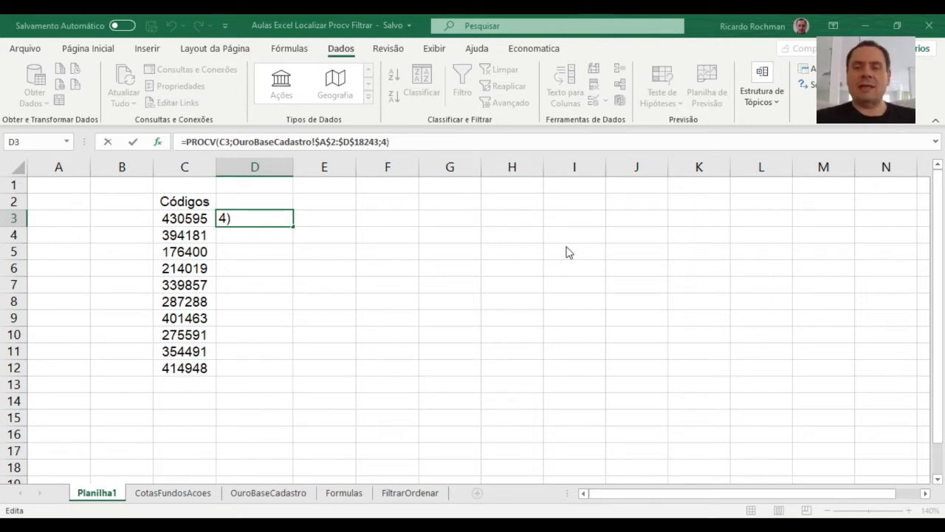
# - Complete the PROCV formula in D3 with 0 as the exact-match argument
pyautogui.write(';0')
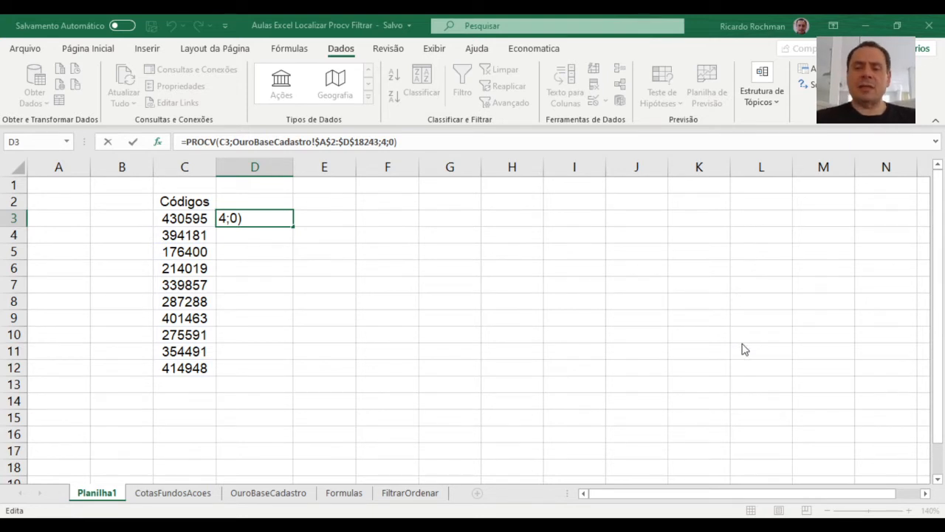
pyautogui.hotkey('ctrl', 'Return')
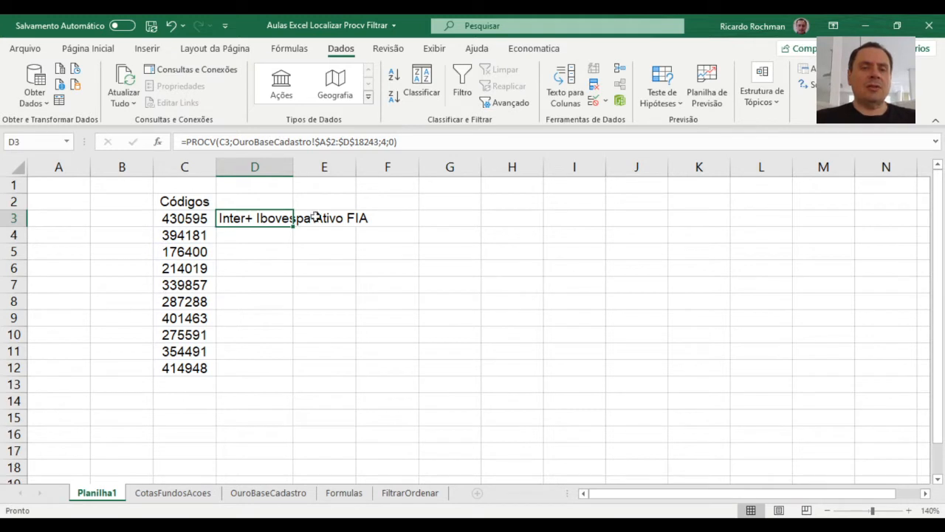
# - Fit the width of column D to its content and fill the D3 formula down through D12
pyautogui.doubleClick(292, 167)
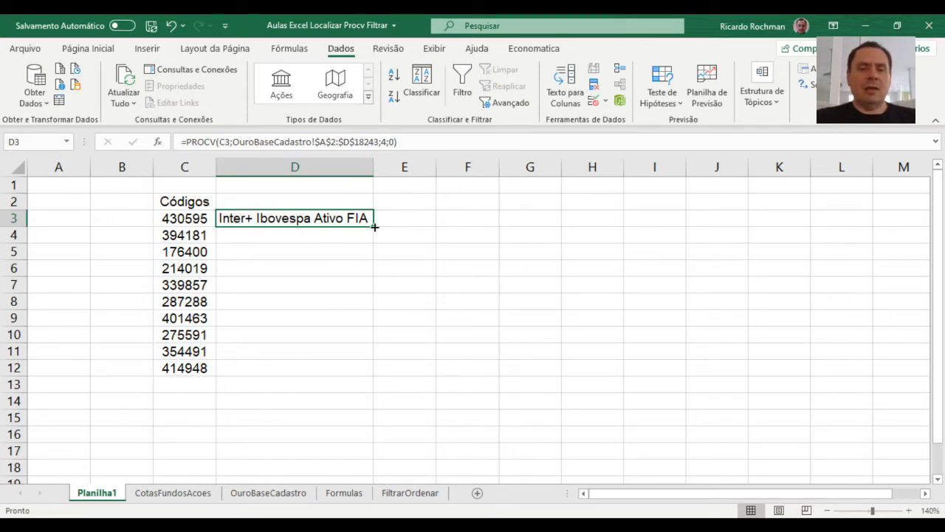
pyautogui.moveTo(374, 226); pyautogui.dragTo(353, 370)
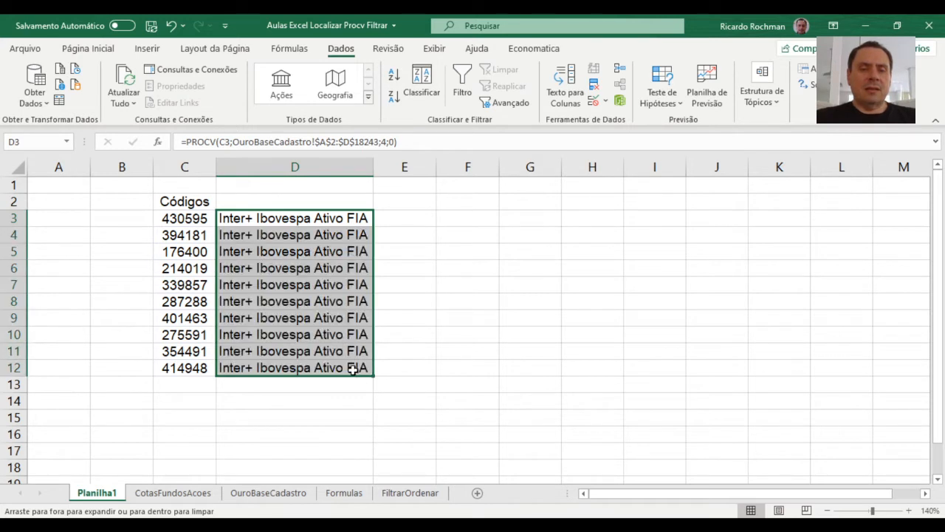
# - Set the column index of the PROCV formula in D4 to 5
pyautogui.click(305, 241)
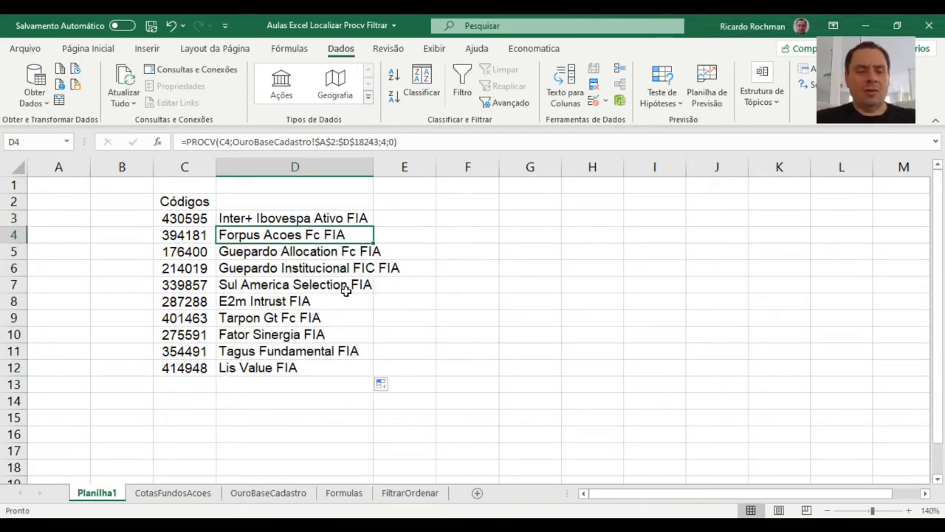
pyautogui.press('F2')
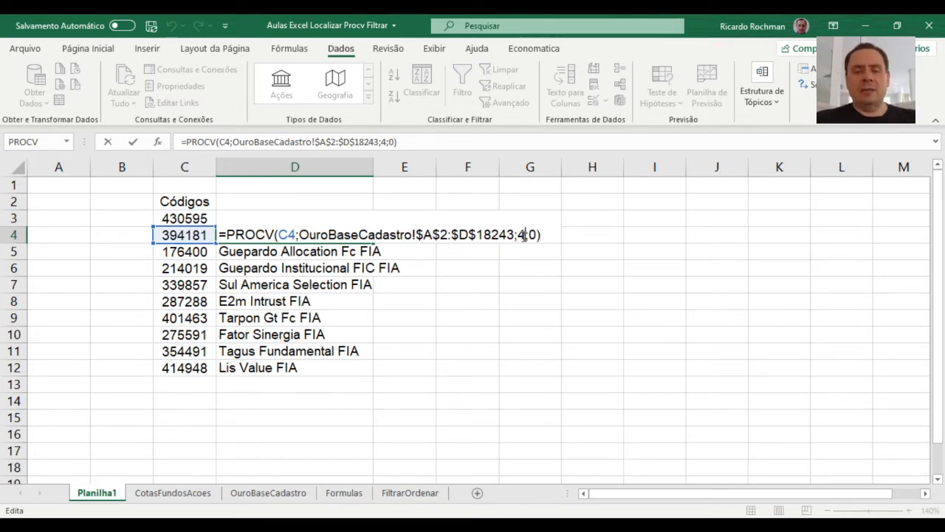
pyautogui.press('BackSpace')
pyautogui.write('5')
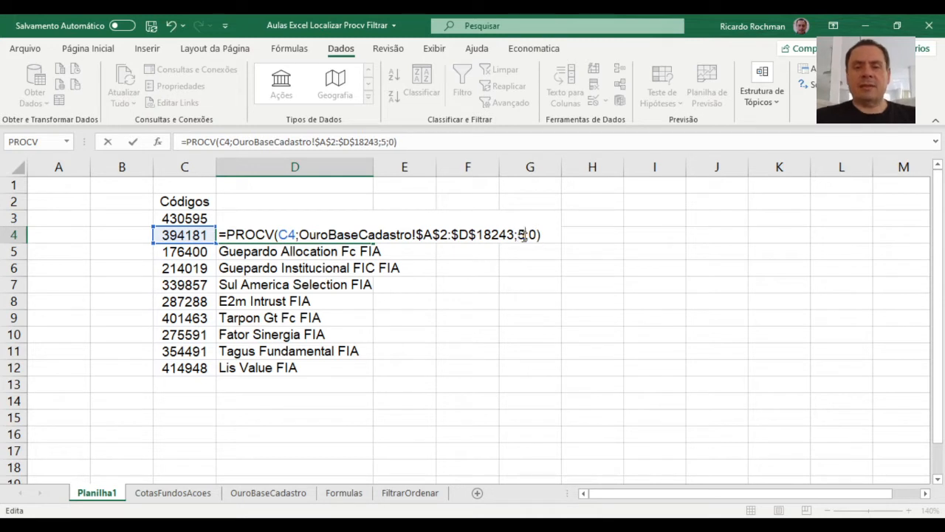
pyautogui.press('Return')
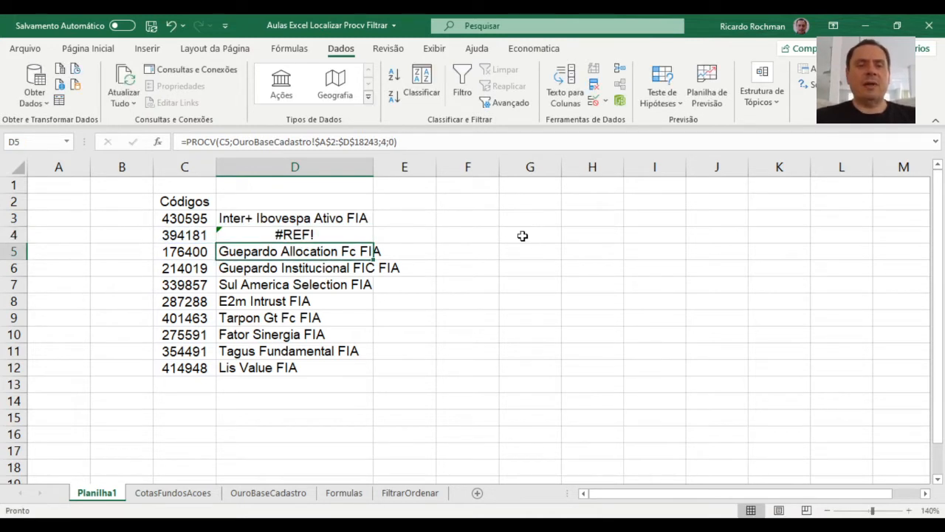
# - Set the column index of the PROCV formula in D4 to 3
pyautogui.doubleClick(333, 237)
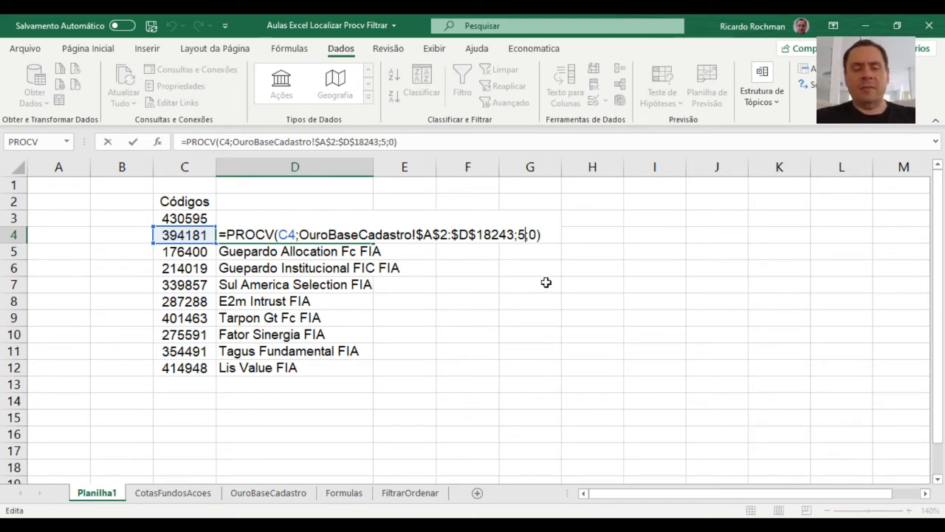
pyautogui.press('BackSpace')
pyautogui.write('3')
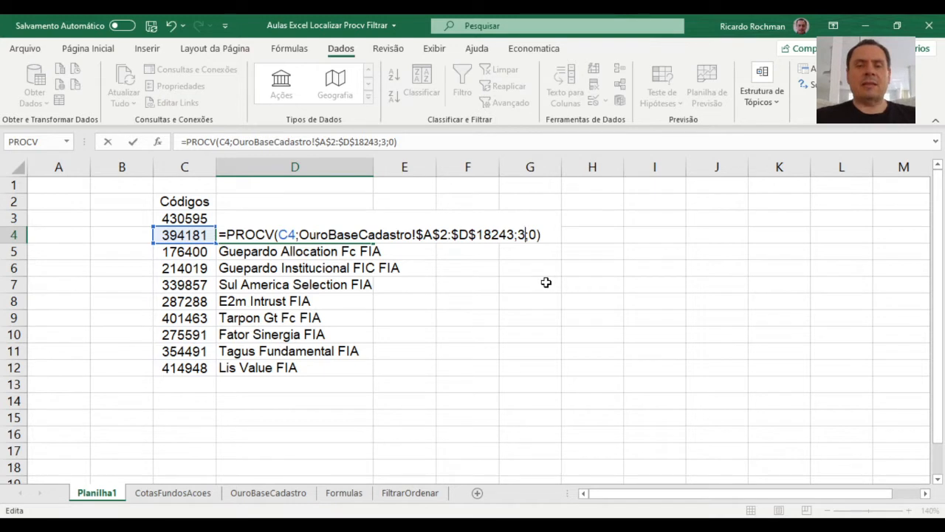
pyautogui.press('Return')
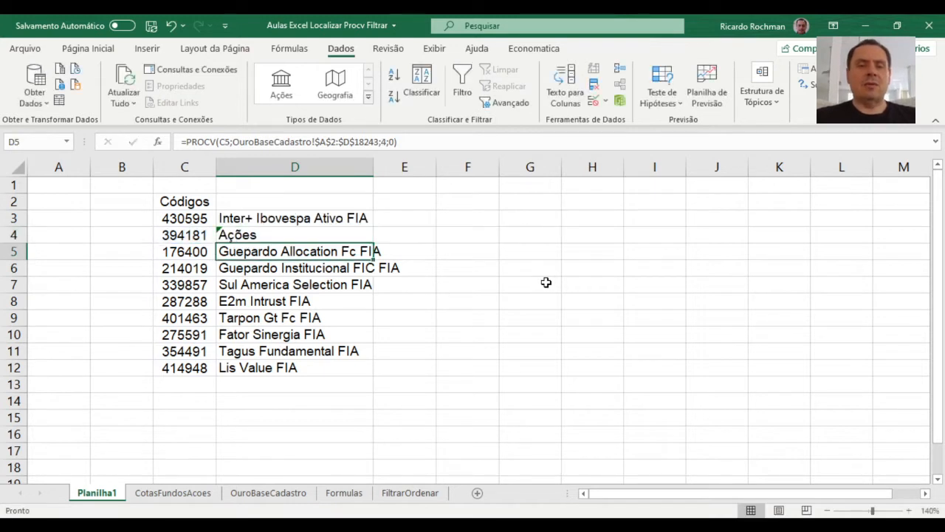
# - Set the column index of the PROCV formula in D4 to 4
pyautogui.click(313, 236)
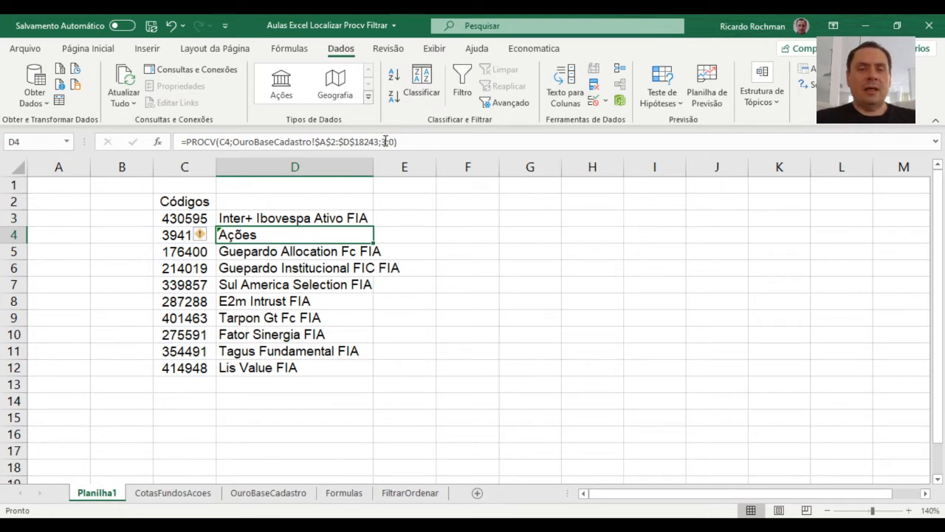
pyautogui.click(385, 141)
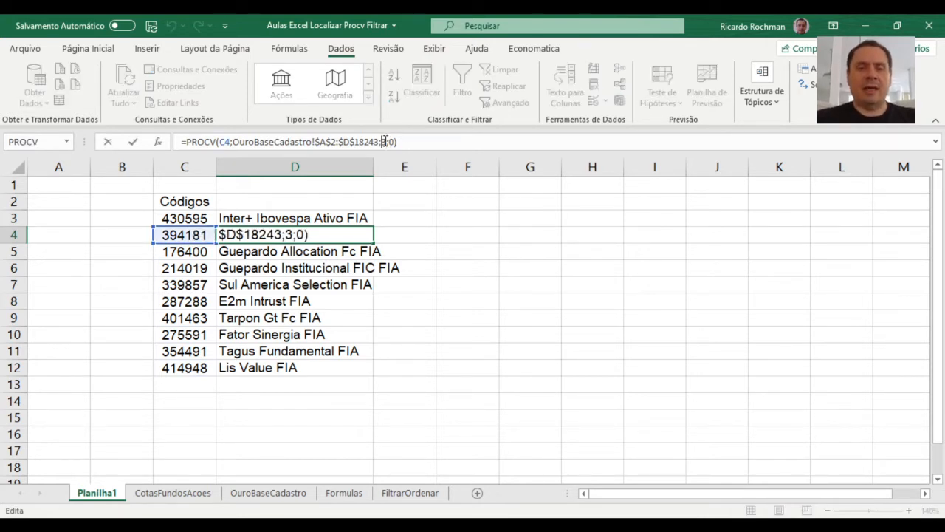
pyautogui.press('Delete')
pyautogui.write('4')
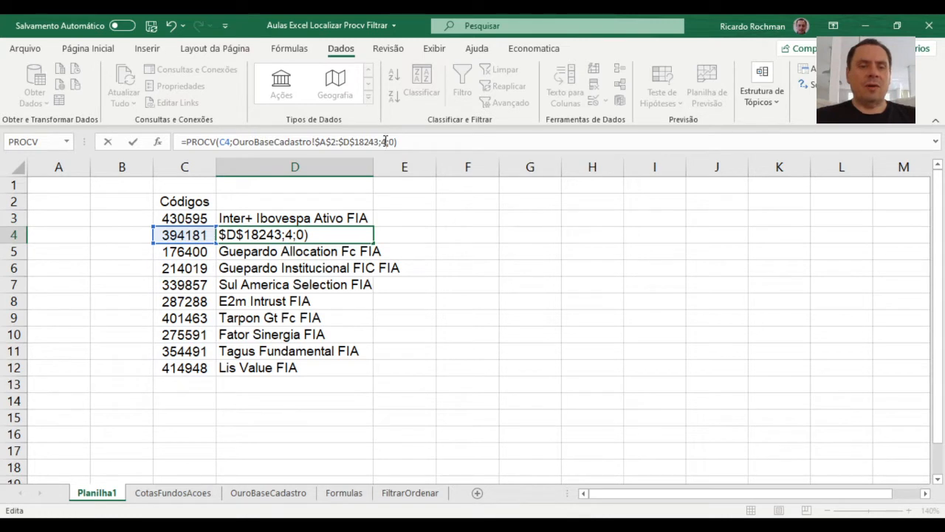
pyautogui.press('Return')
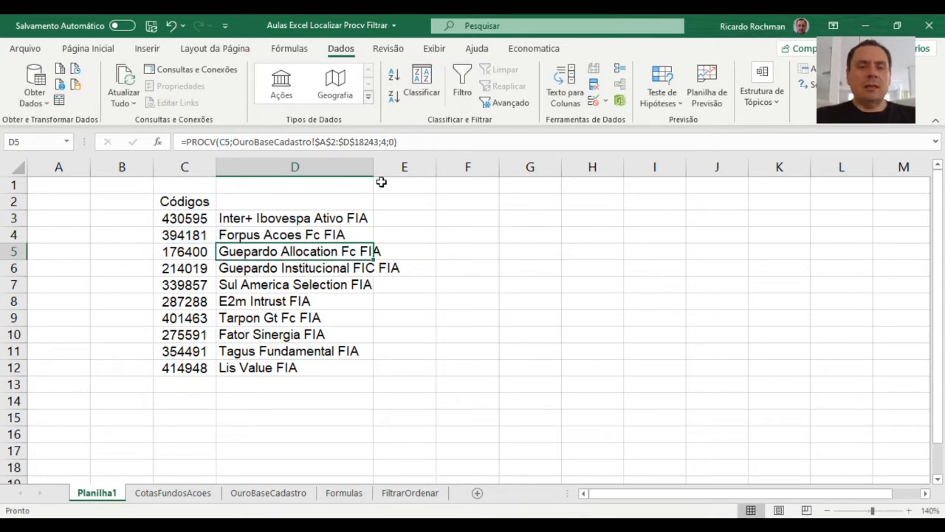
# - Try 191 as the fund code in C3 and undo the change
pyautogui.click(204, 221)
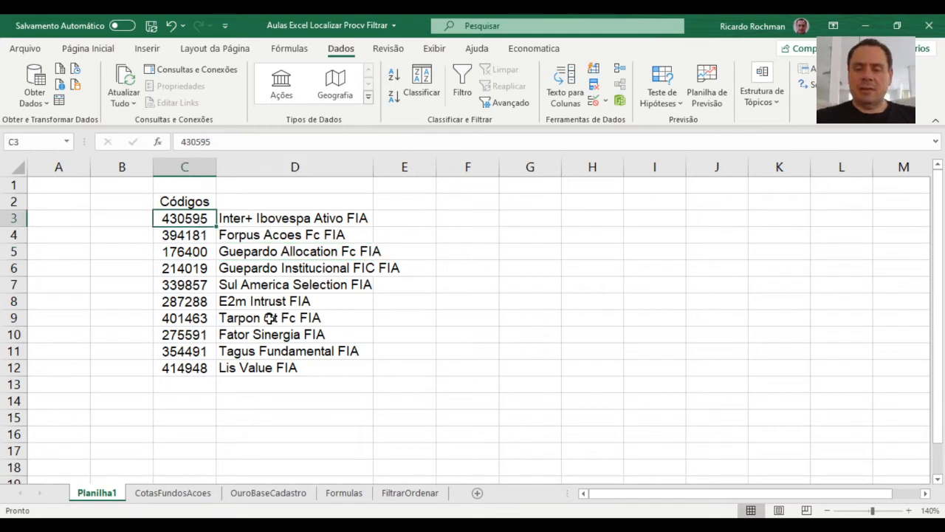
pyautogui.write('191')
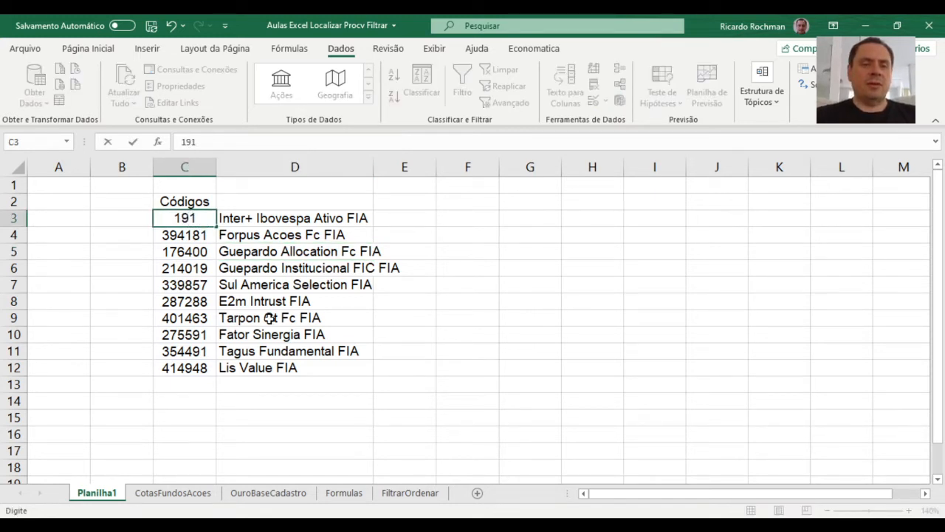
pyautogui.press('Return')
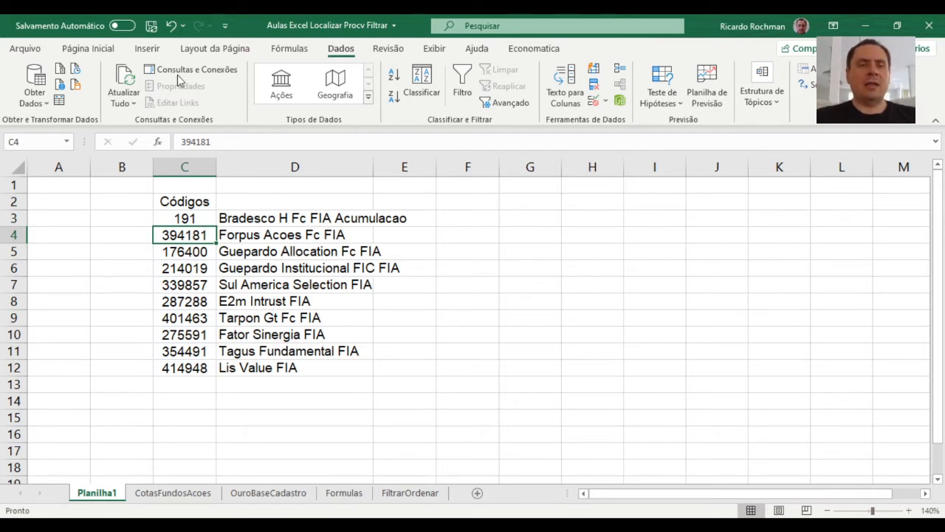
pyautogui.click(174, 26)
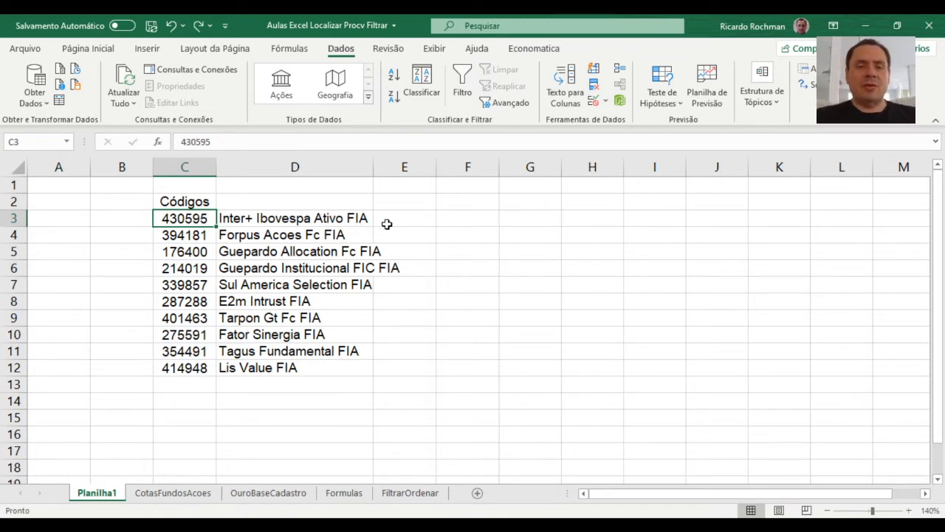
# - Check the quota dates on the CotasFundosAcoes sheet and enter 31/12/2018 as the header in E2 of Planilha1
pyautogui.click(390, 220)
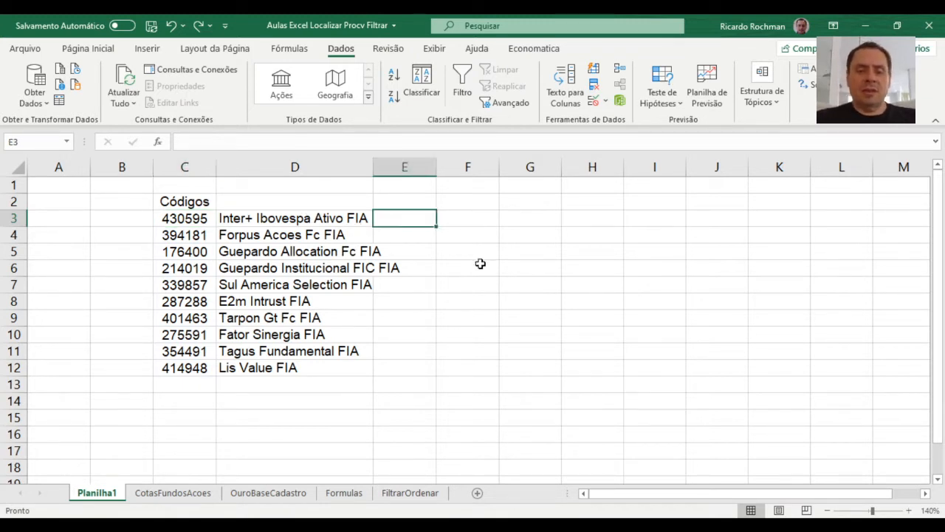
pyautogui.click(175, 500)
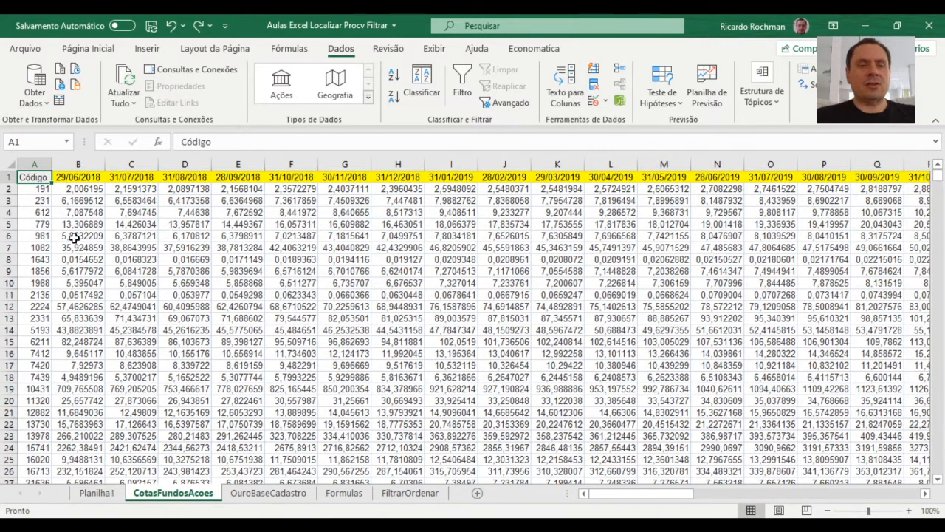
pyautogui.click(99, 496)
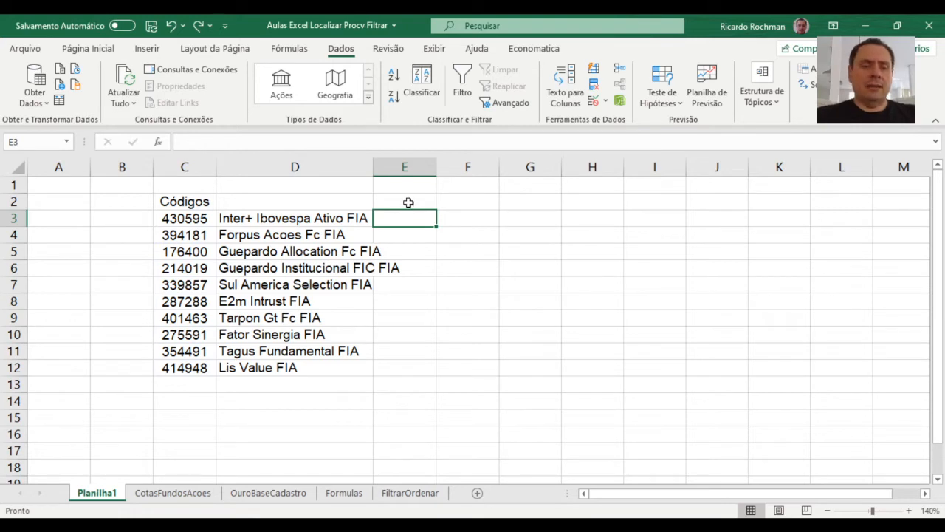
pyautogui.click(185, 495)
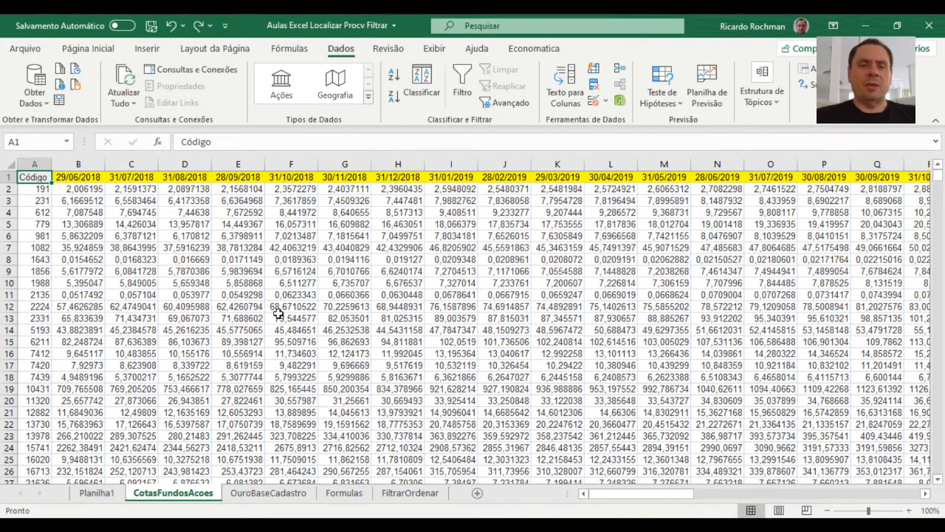
pyautogui.click(111, 497)
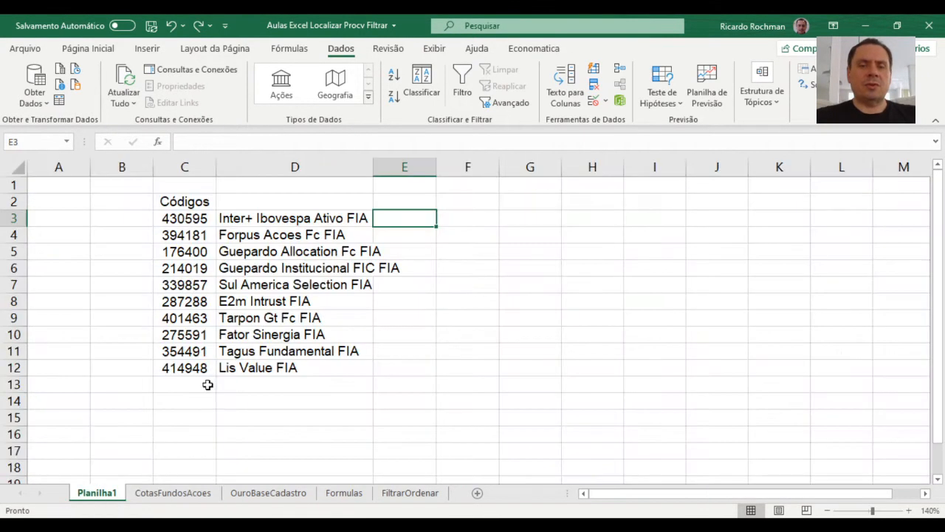
pyautogui.click(406, 198)
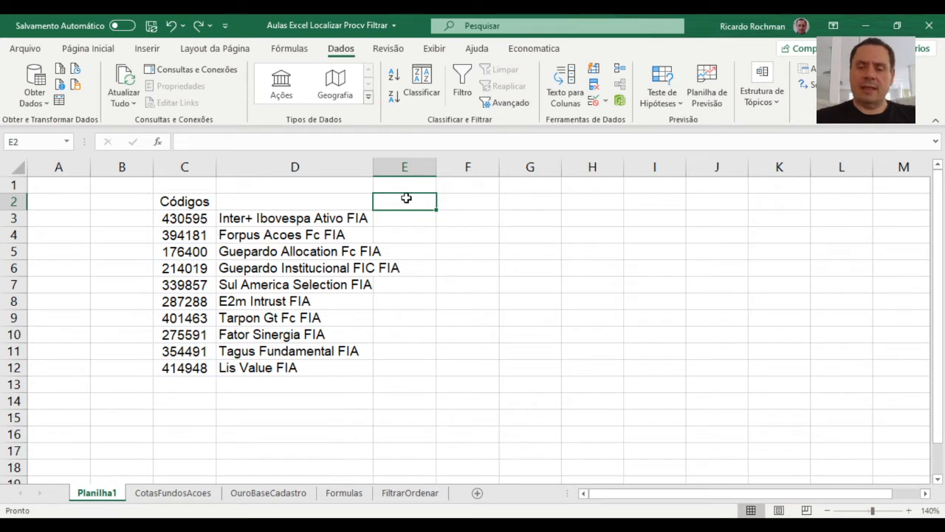
pyautogui.write('31/12/')
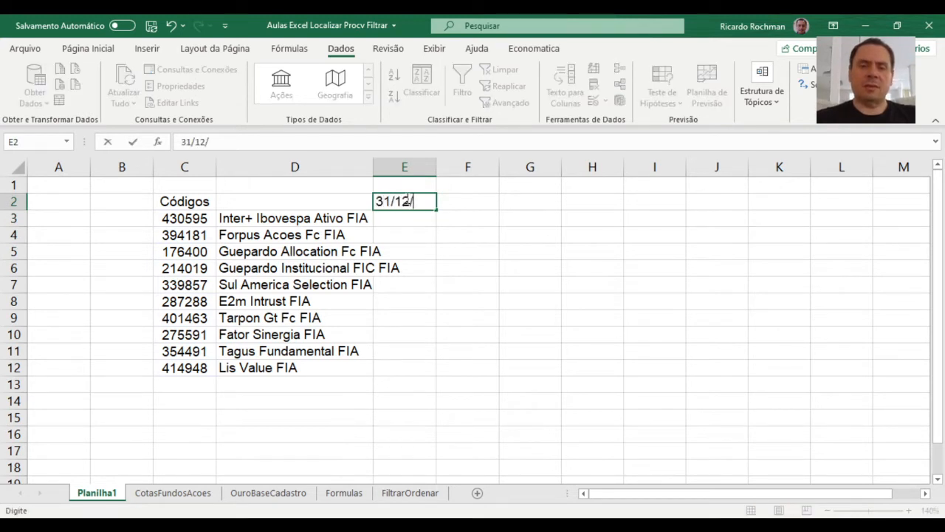
pyautogui.write('2018')
pyautogui.press('Return')
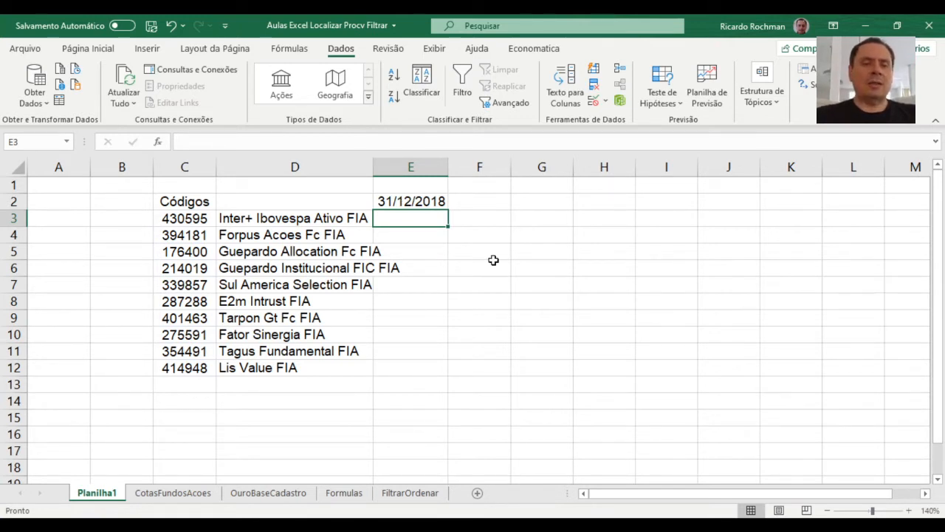
# - Start a PROCV formula in E3 with the fund code in C3 as the lookup value
pyautogui.write('=')
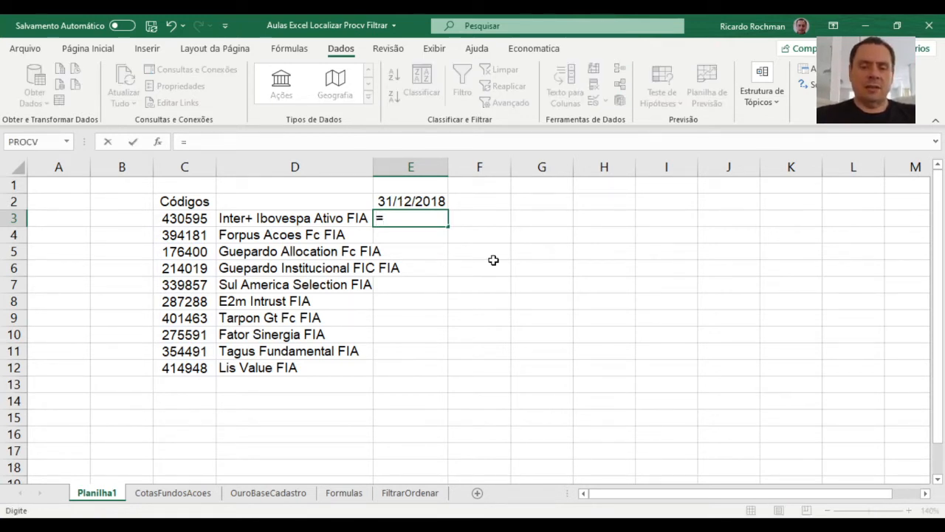
pyautogui.write('procv')
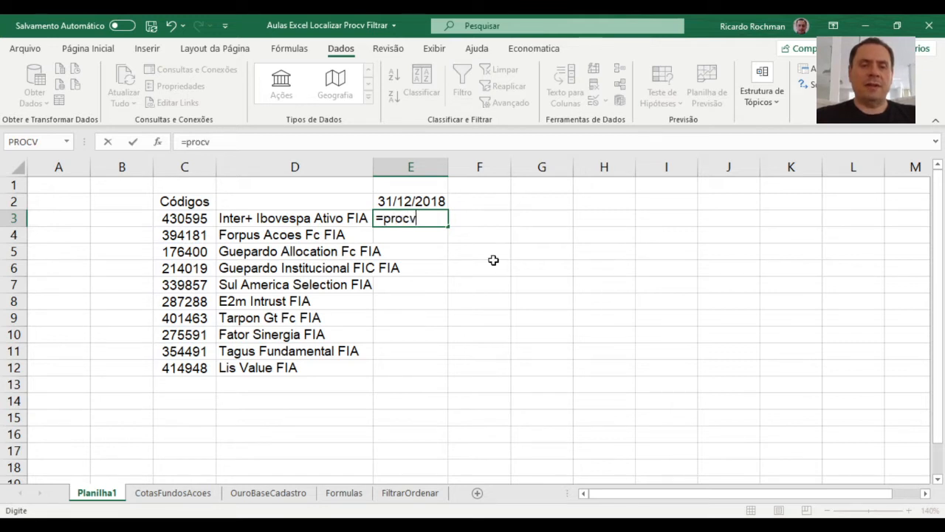
pyautogui.press('Tab')
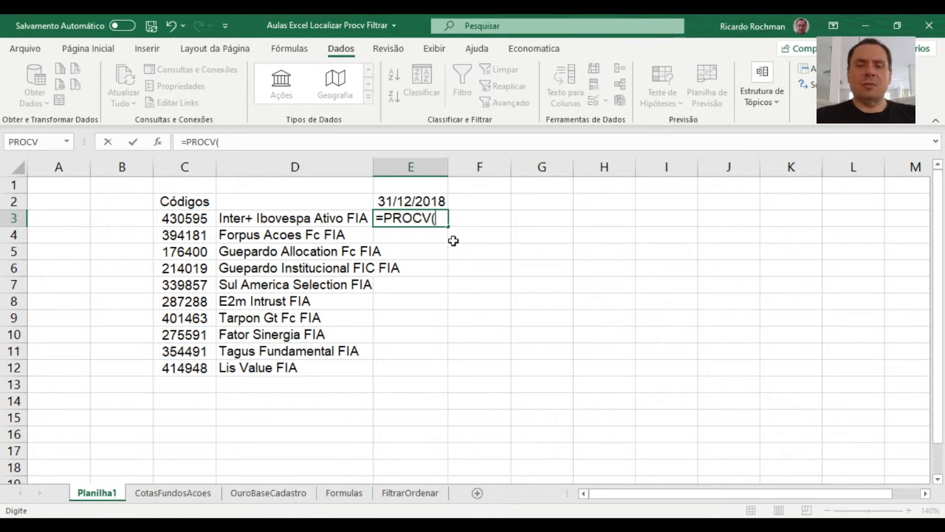
pyautogui.click(202, 218)
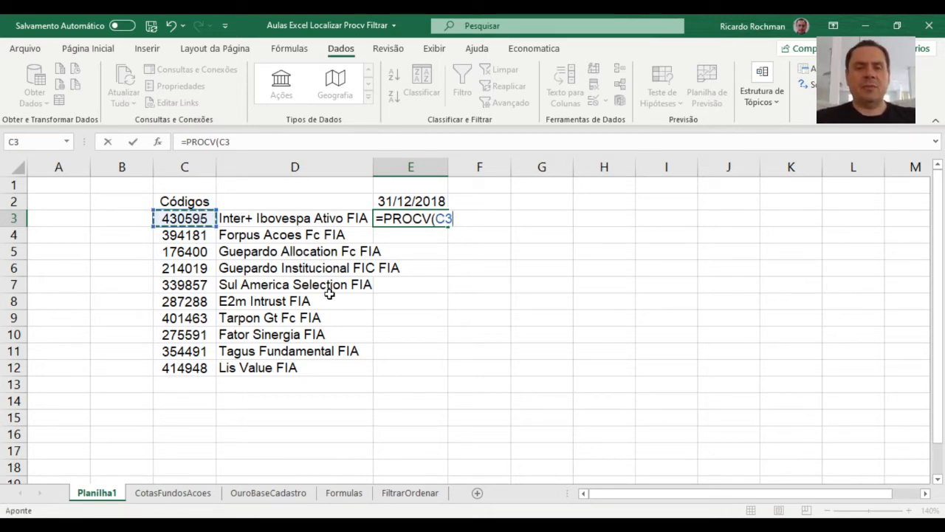
# - Make only the column of the lookup reference absolute, as $C3, and close that argument with a semicolon
pyautogui.press('F4')
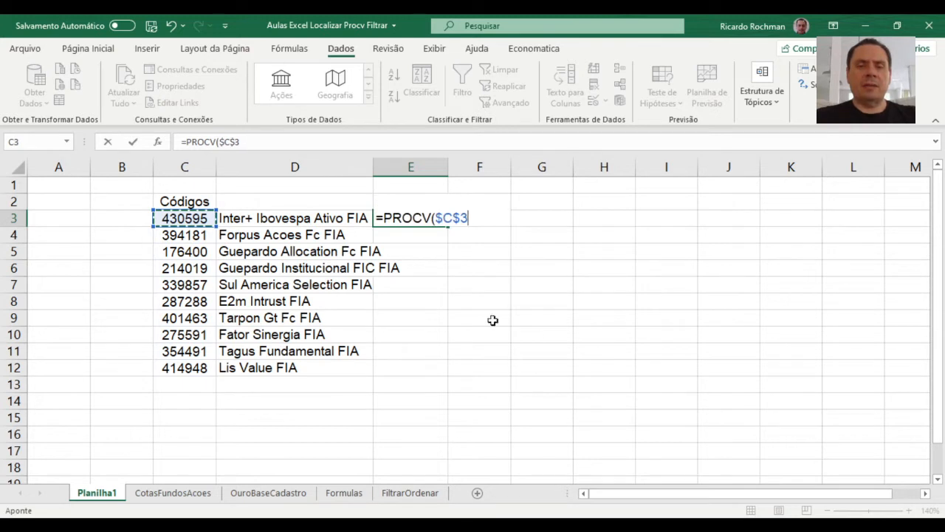
pyautogui.press('F4')
pyautogui.press('F4')
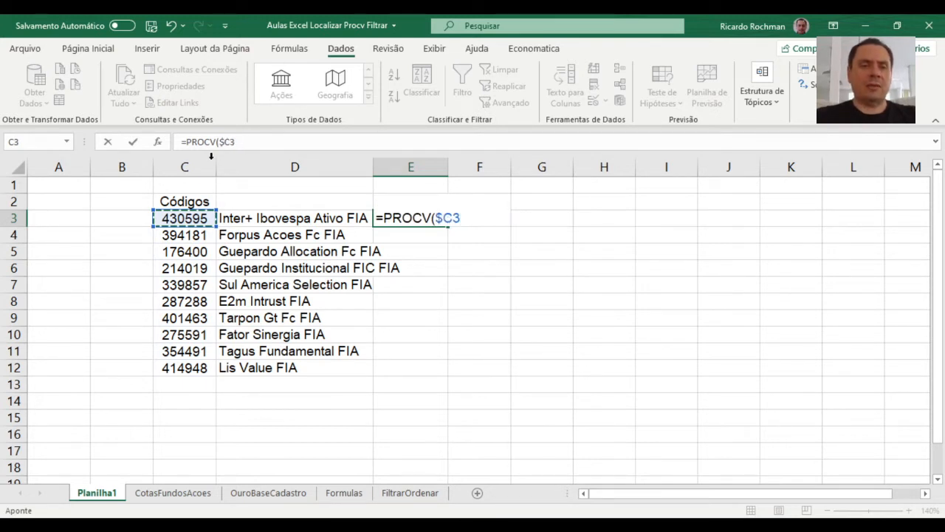
pyautogui.press('F4')
pyautogui.press('F4')
pyautogui.press('F4')
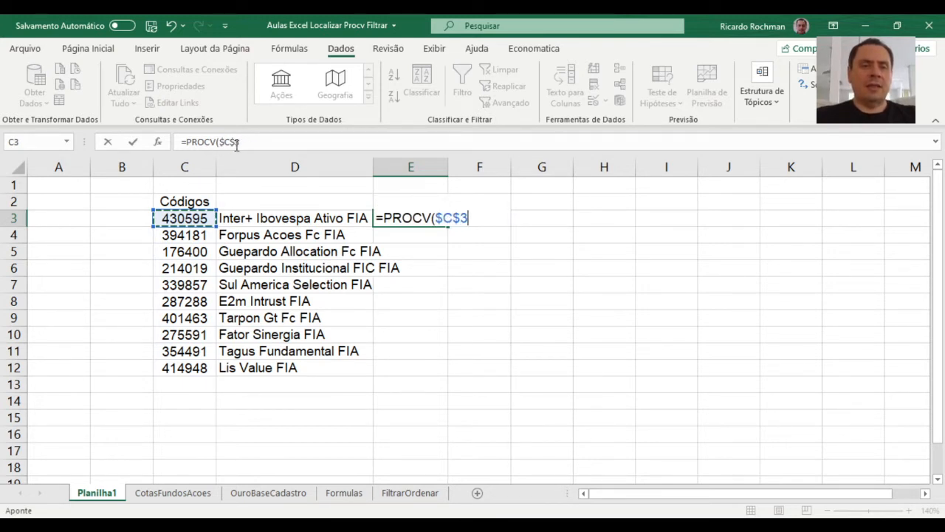
pyautogui.press('F4')
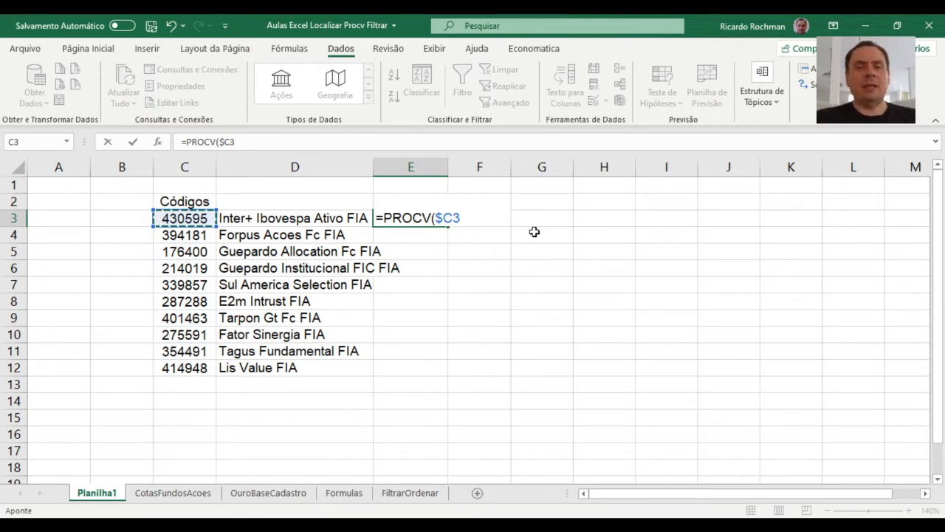
pyautogui.click(285, 143)
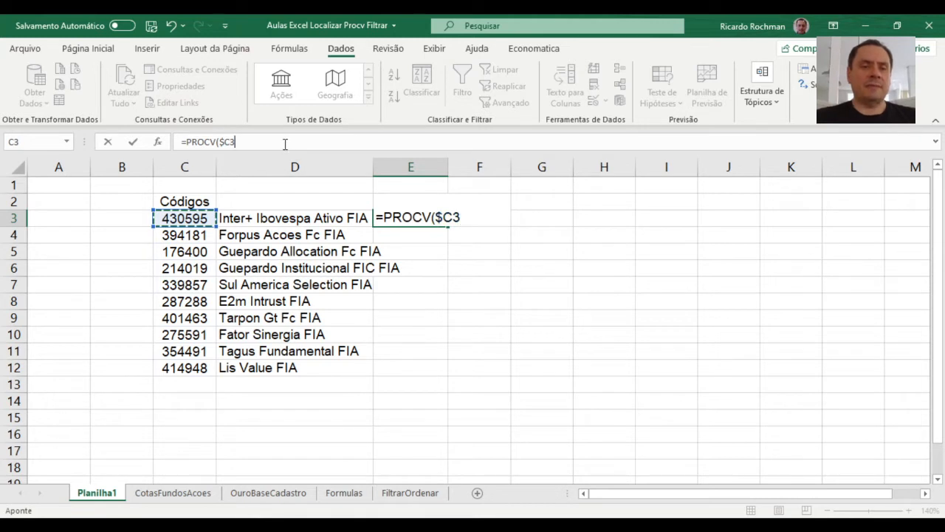
pyautogui.click(469, 213)
pyautogui.write(';')
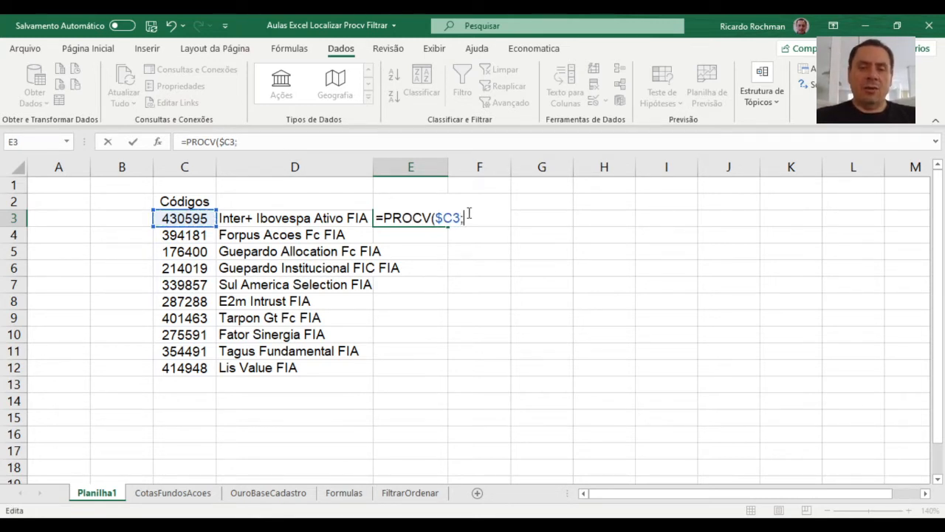
# - Add the absolute range $A$2:$AB$2800 of the CotasFundosAcoes sheet as the table argument of the E3 formula
pyautogui.click(180, 492)
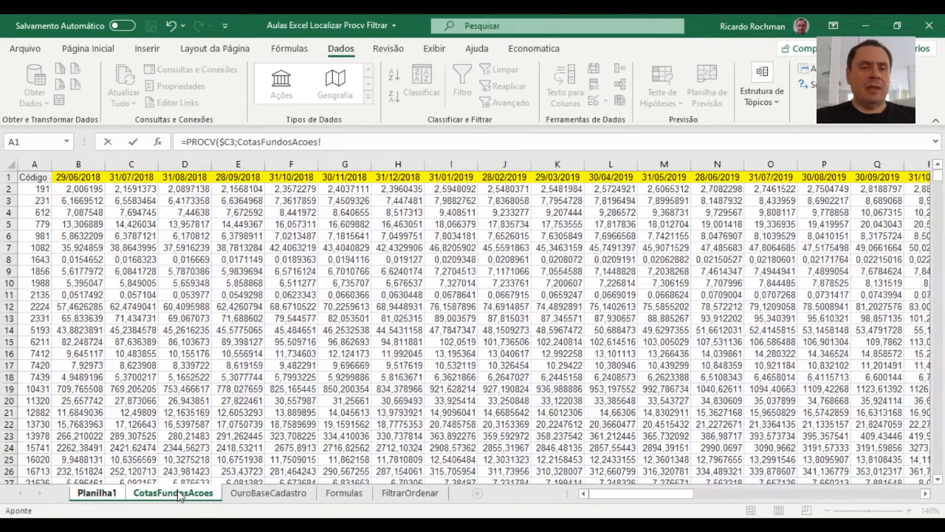
pyautogui.click(40, 189)
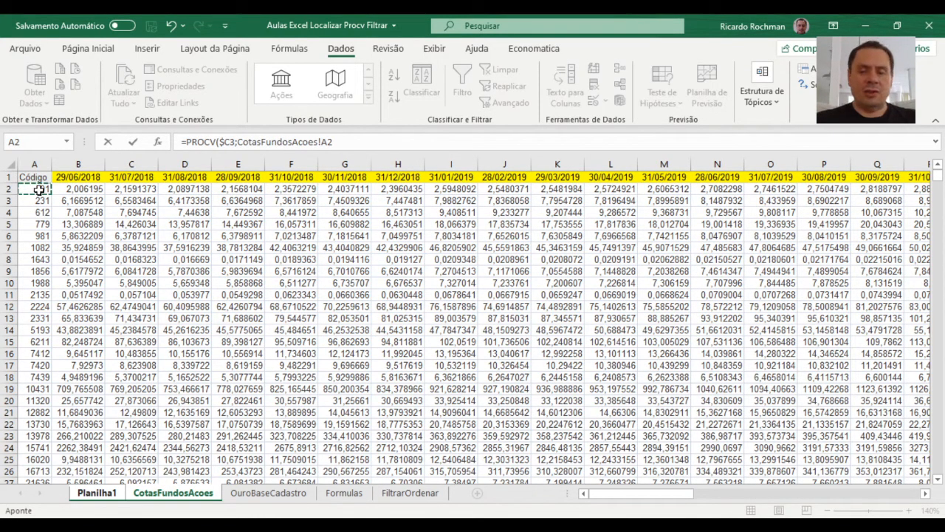
pyautogui.hotkey('ctrl', 'shift', 'Right')
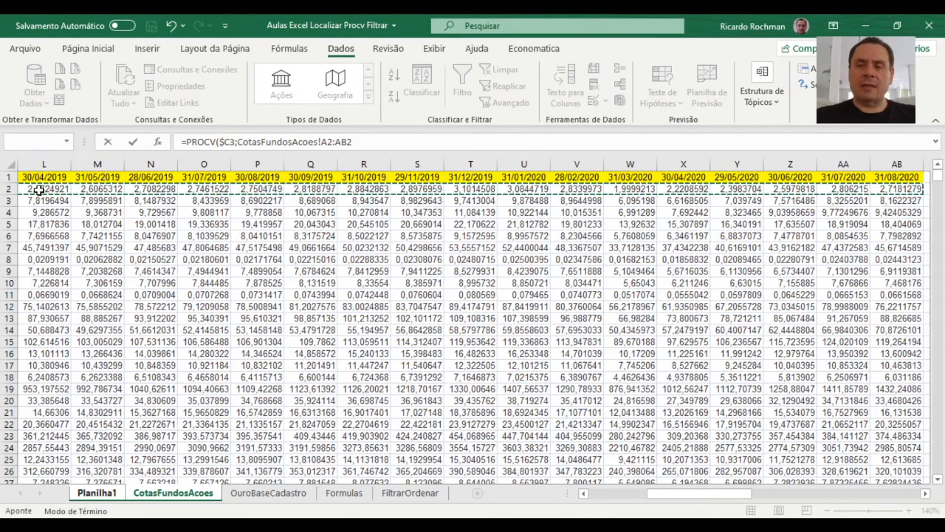
pyautogui.hotkey('ctrl', 'shift', 'Down')
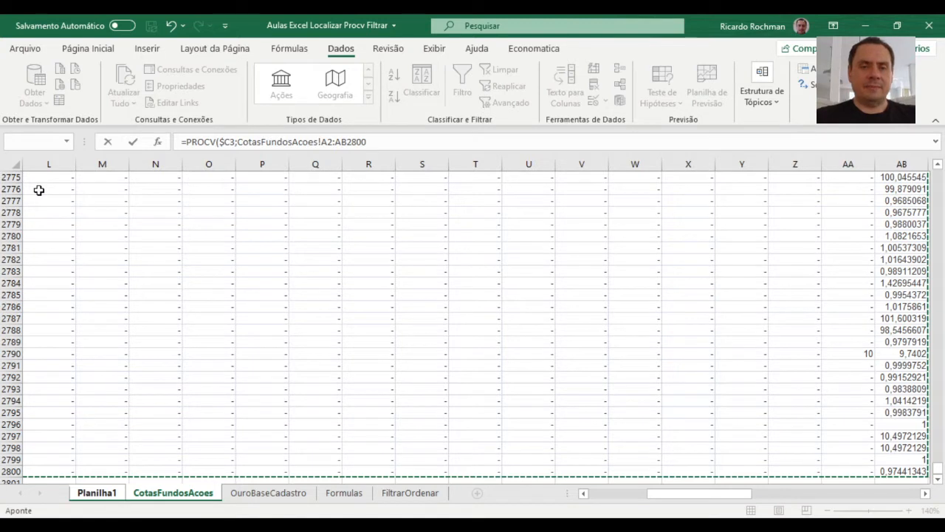
pyautogui.press('F4')
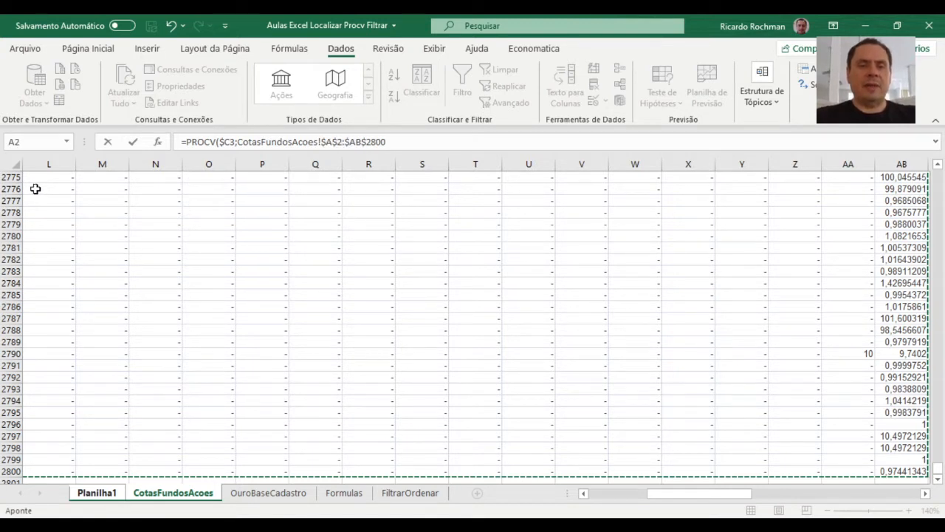
pyautogui.click(384, 141)
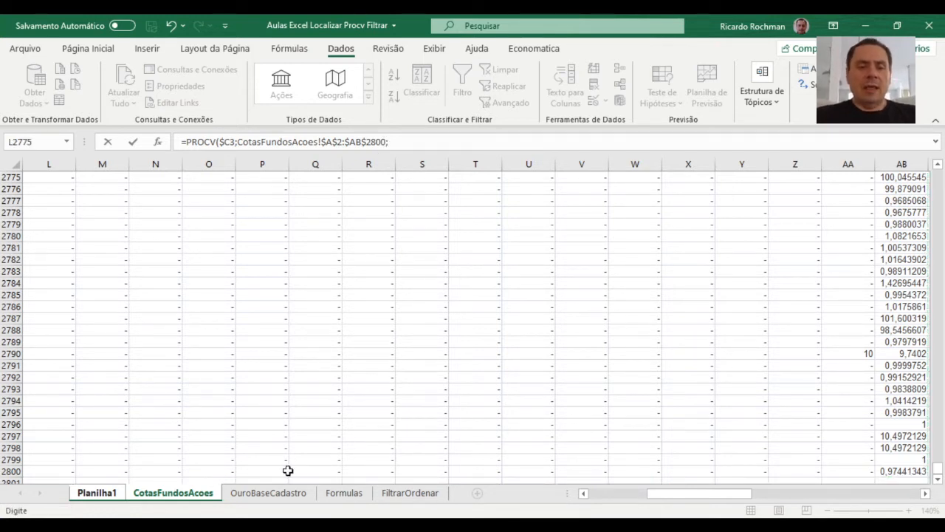
# - Complete the PROCV arguments in E3 with Planilha1!E1 as the column index and 0 for an exact match
pyautogui.click(96, 493)
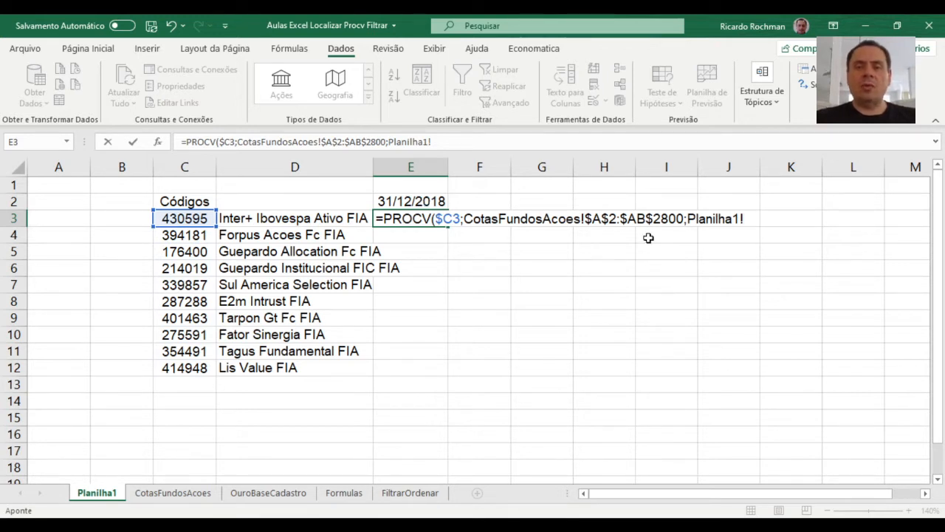
pyautogui.moveTo(687, 220); pyautogui.dragTo(747, 234)
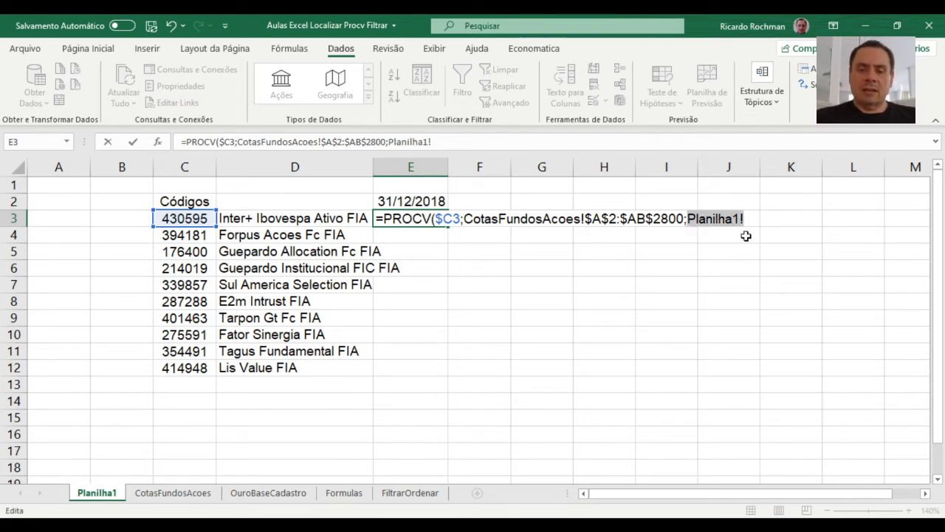
pyautogui.press('BackSpace')
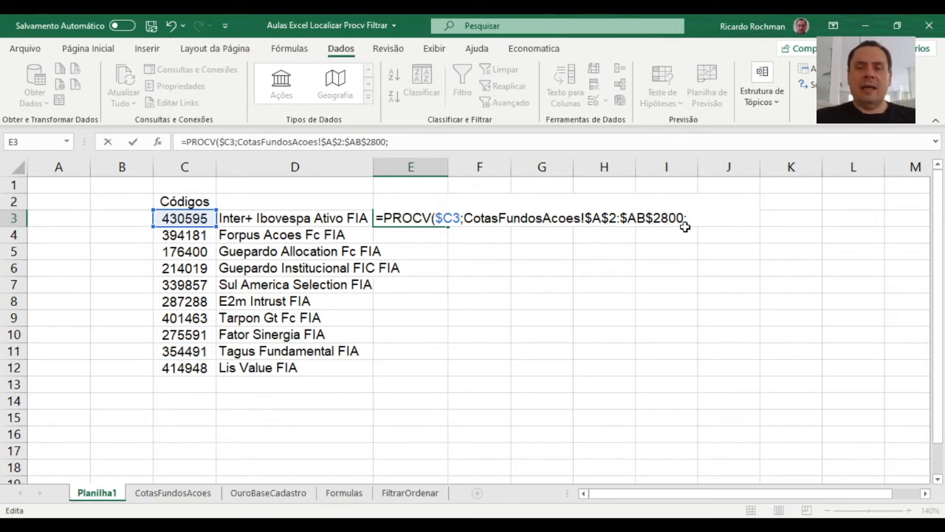
pyautogui.click(422, 185)
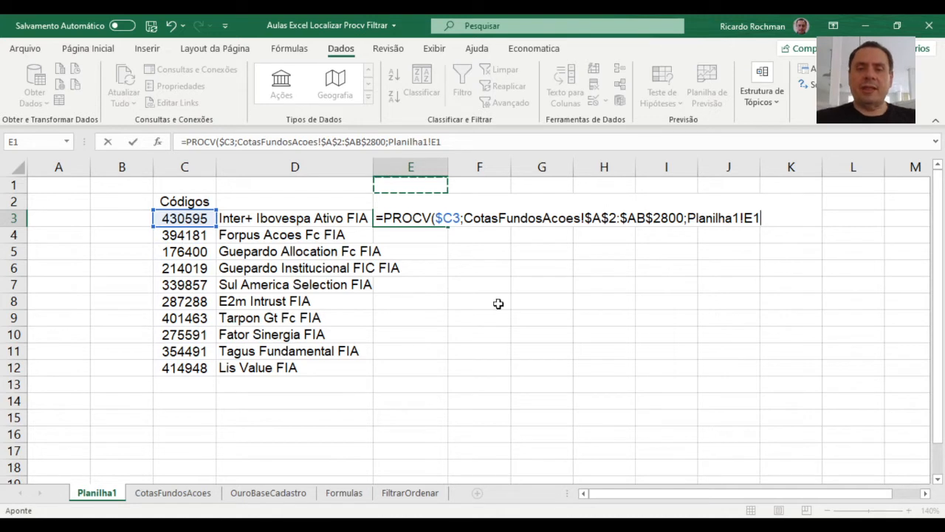
pyautogui.write(';0')
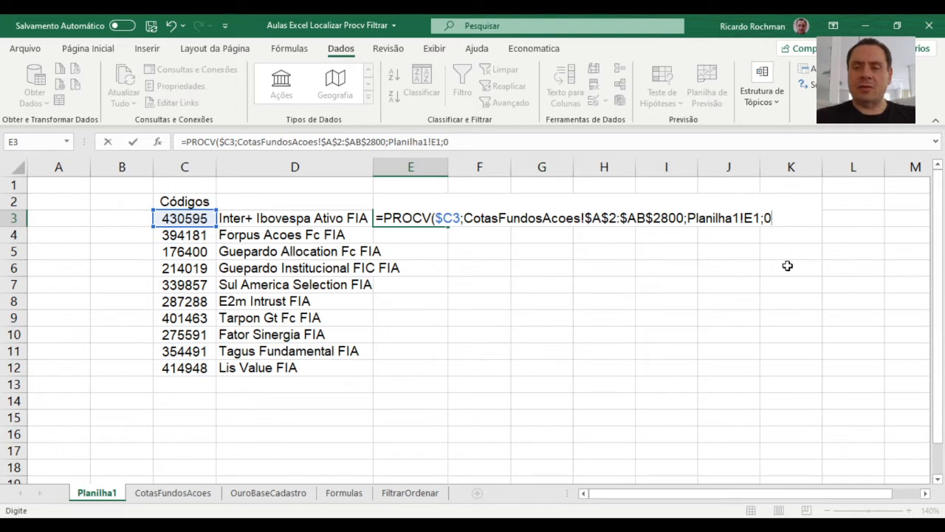
pyautogui.press('Return')
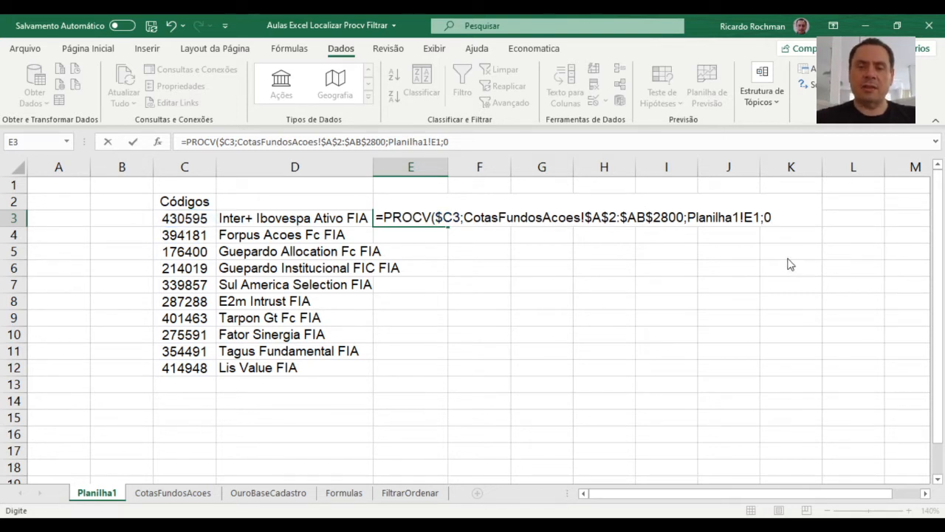
pyautogui.write(')')
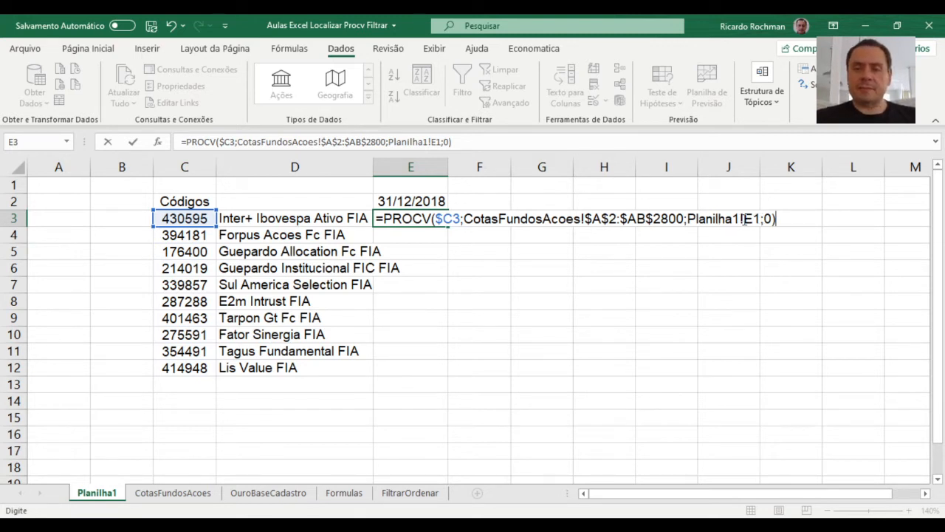
# - Make only the row of the column index reference absolute, as Planilha1!E$1, and enter the formula in E3
pyautogui.moveTo(760, 215); pyautogui.dragTo(689, 219)
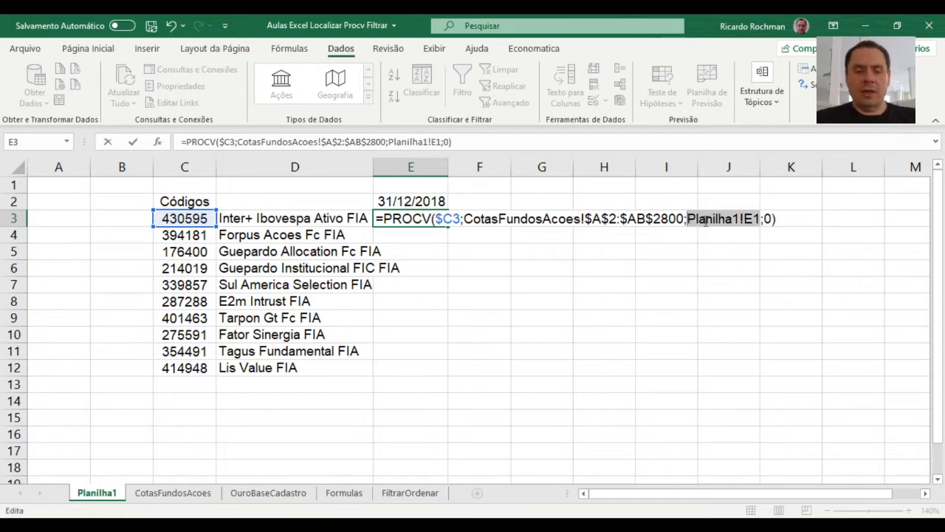
pyautogui.press('F4')
pyautogui.press('F4')
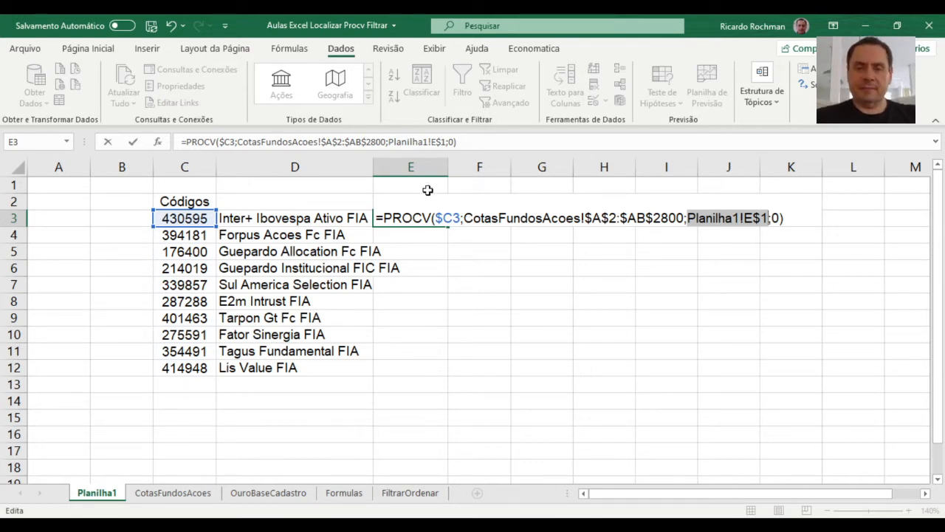
pyautogui.press('Return')
pyautogui.press('Up')
pyautogui.press('Up')
pyautogui.press('Up')
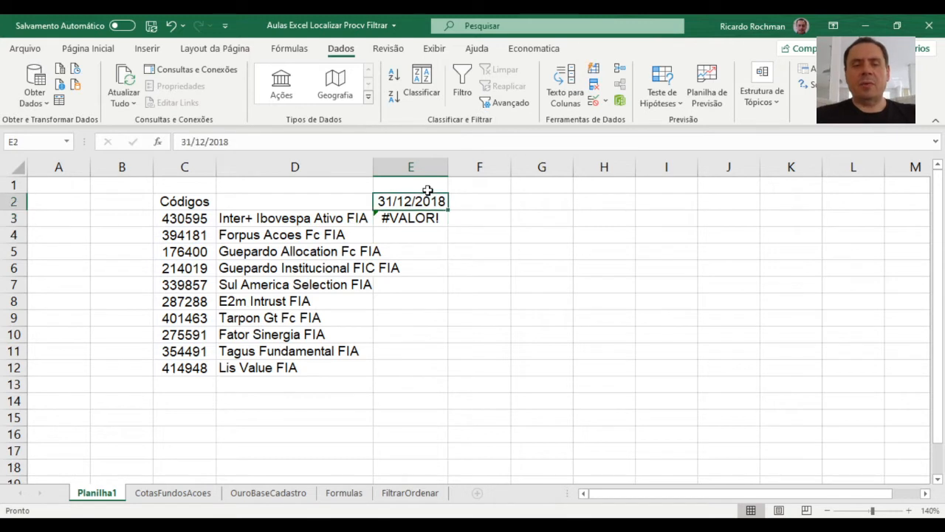
# - Look through the date headers of the CotasFundosAcoes sheet for the 31/12/2019 quota column
pyautogui.press('Down')
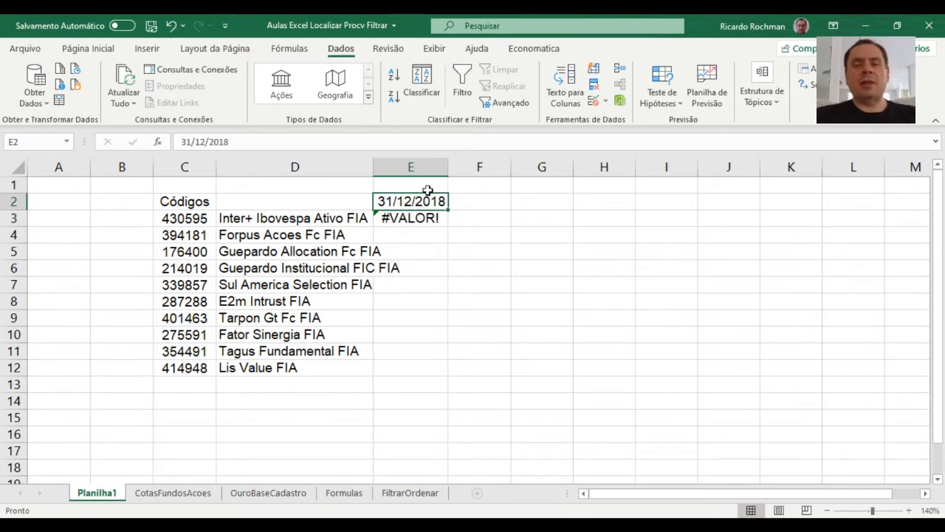
pyautogui.press('Down')
pyautogui.press('Right')
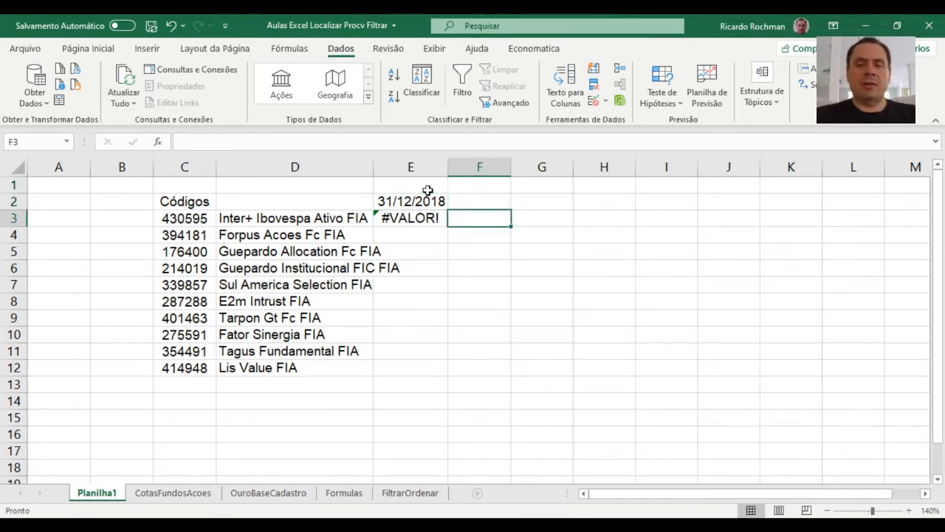
pyautogui.press('Up')
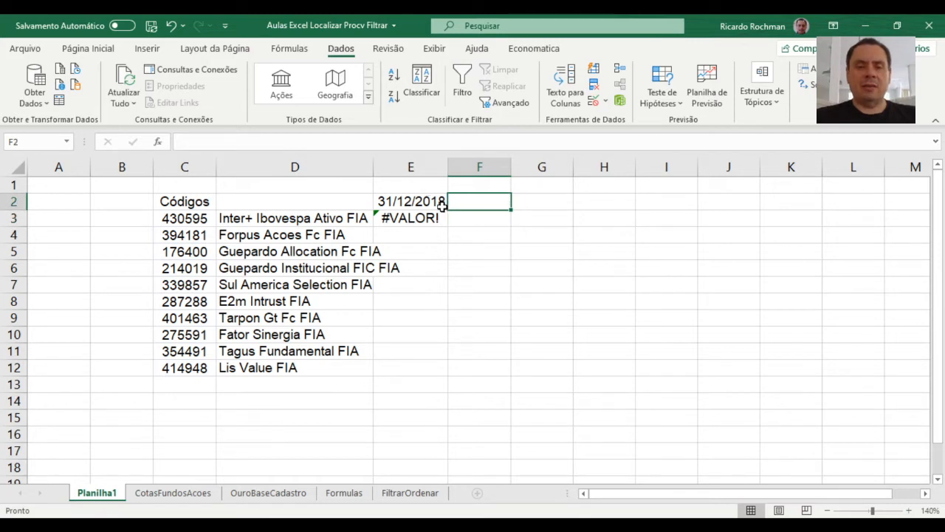
pyautogui.click(174, 493)
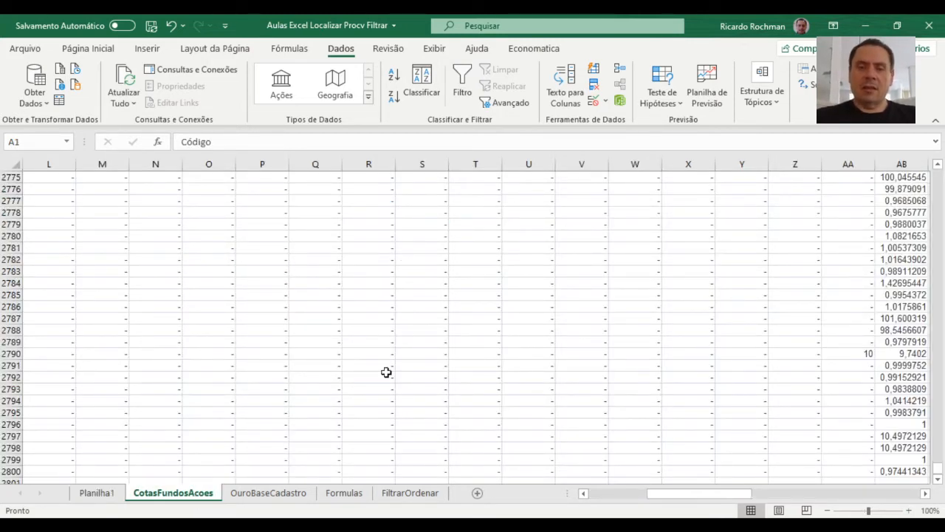
pyautogui.hotkey('ctrl', 'Home')
pyautogui.press('Right')
pyautogui.press('Right')
pyautogui.press('Right')
pyautogui.press('Right')
pyautogui.press('Right')
pyautogui.press('Right')
pyautogui.press('Right')
pyautogui.press('Right')
pyautogui.press('Right')
pyautogui.press('Right')
pyautogui.press('Right')
pyautogui.press('Right')
pyautogui.press('Right')
pyautogui.press('Right')
pyautogui.press('Right')
pyautogui.press('Right')
pyautogui.press('Right')
pyautogui.press('Right')
pyautogui.press('Right')
pyautogui.press('Right')
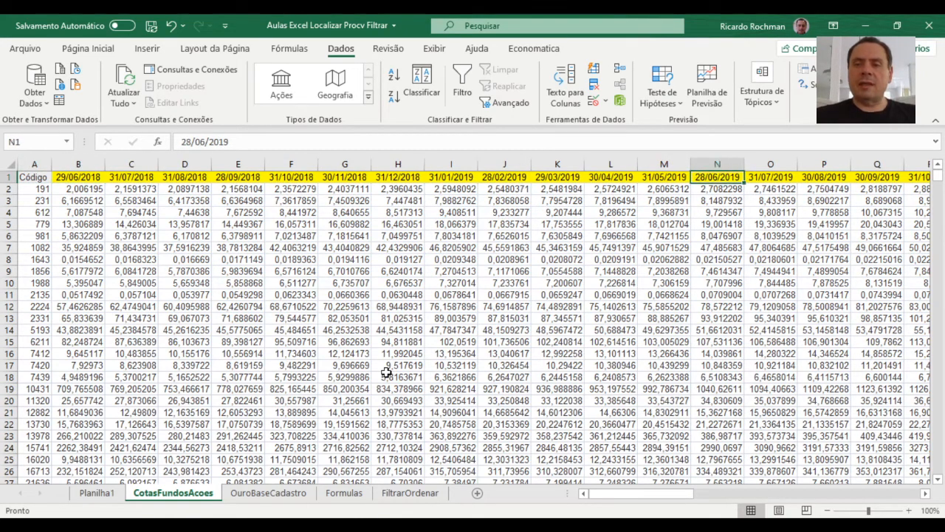
pyautogui.press('Left')
pyautogui.press('Left')
pyautogui.press('Left')
pyautogui.press('Left')
pyautogui.press('Left')
pyautogui.press('Left')
pyautogui.press('Left')
pyautogui.press('Left')
pyautogui.press('Left')
pyautogui.press('Left')
pyautogui.press('Left')
pyautogui.press('Left')
pyautogui.press('Left')
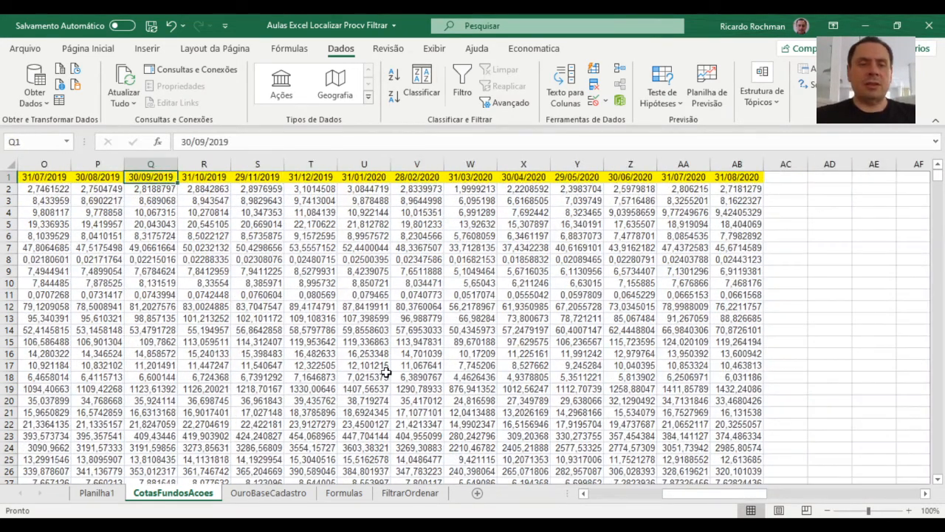
pyautogui.press('Right')
pyautogui.press('Right')
pyautogui.press('Right')
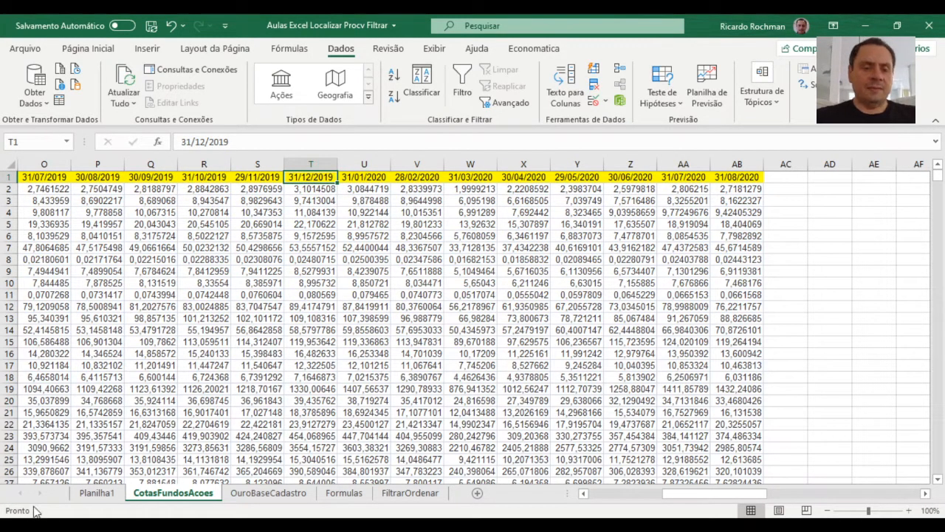
# - Enter 31/12/2019 as the second date header in F2 of Planilha1
pyautogui.click(87, 491)
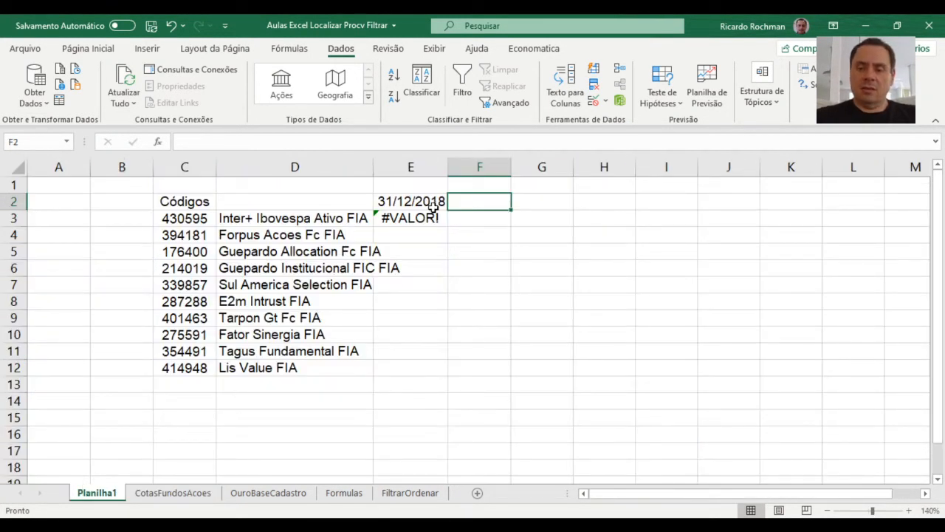
pyautogui.write('31/12/')
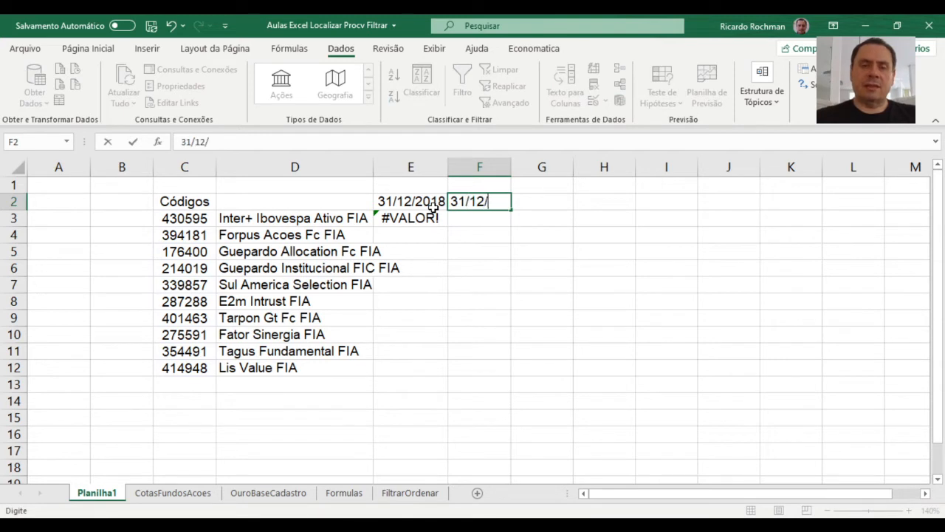
pyautogui.write('2019')
pyautogui.press('Return')
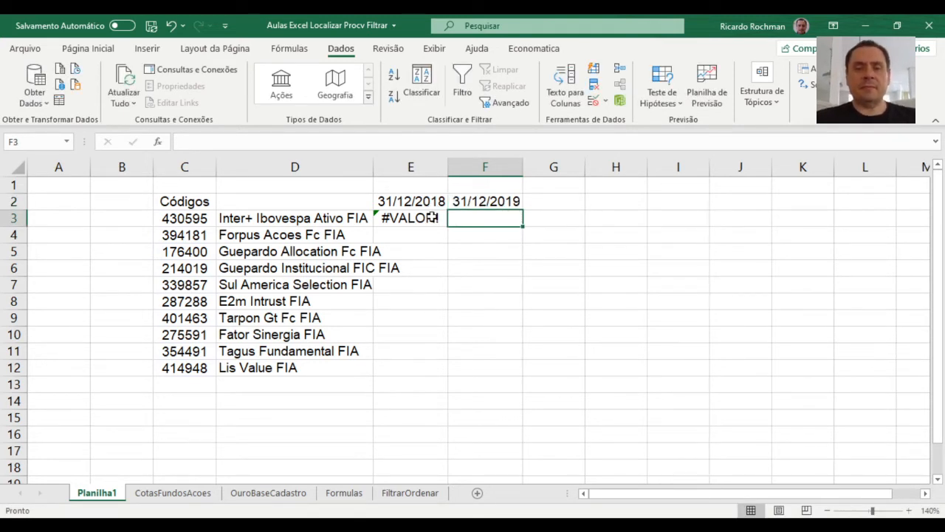
# - Copy the PROCV formula from E3 to F3 and review its table range and column index reference
pyautogui.click(432, 219)
pyautogui.moveTo(446, 226); pyautogui.dragTo(491, 226)
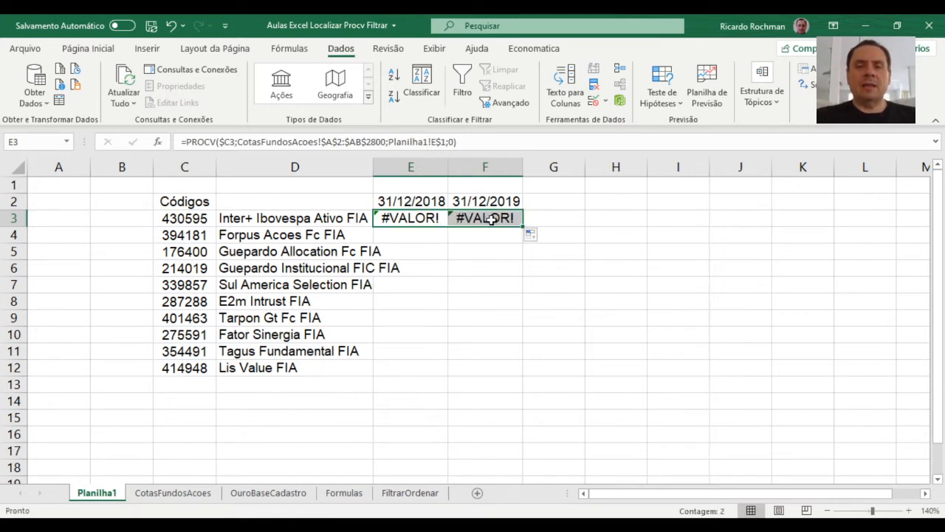
pyautogui.doubleClick(492, 218)
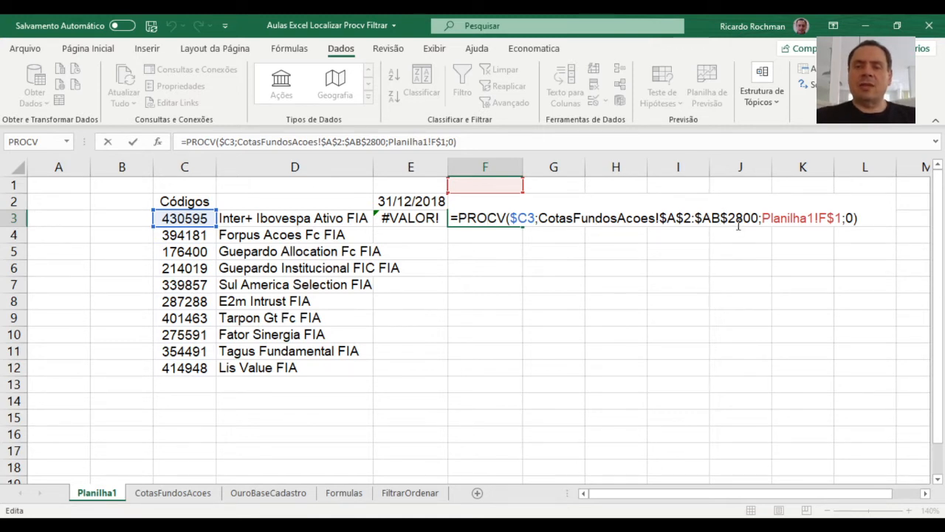
pyautogui.moveTo(659, 221); pyautogui.dragTo(760, 219)
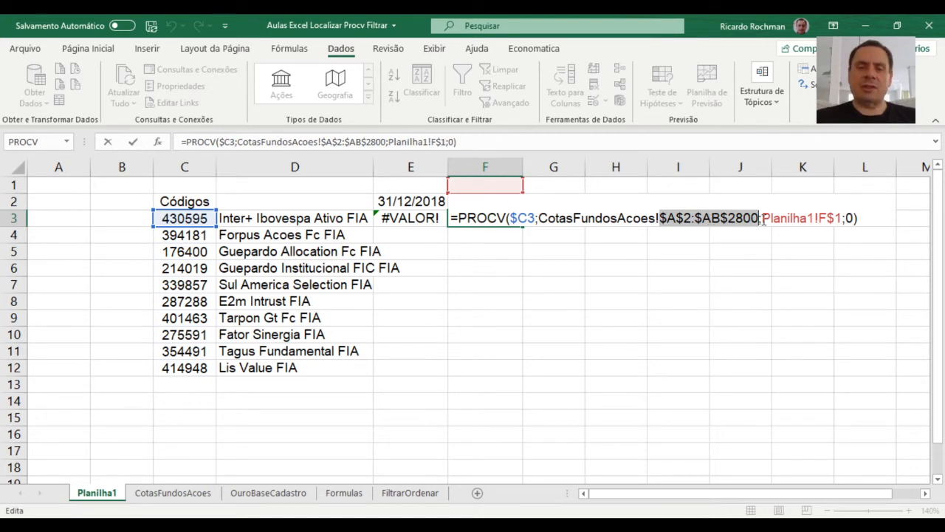
pyautogui.moveTo(762, 219); pyautogui.dragTo(842, 214)
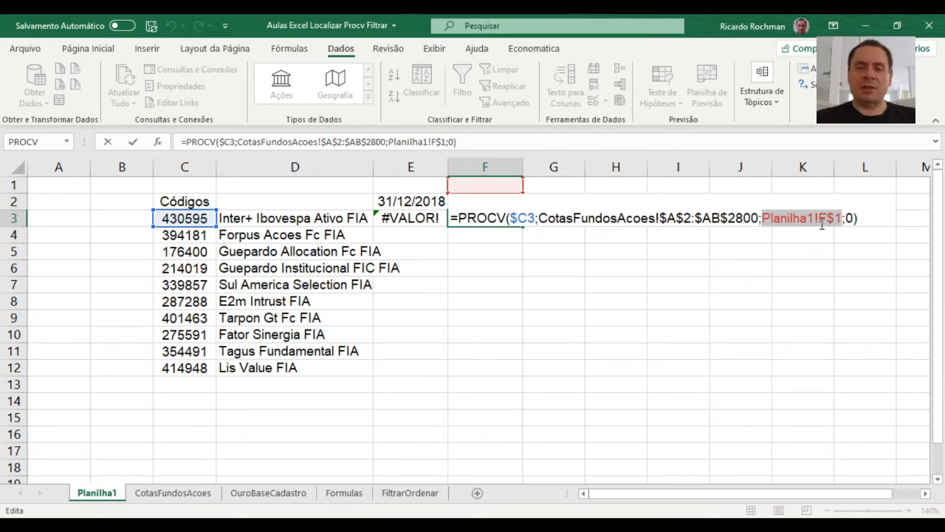
pyautogui.press('Return')
# - Fill the PROCV formulas of E3:F3 down to row 12 for all the fund codes
pyautogui.press('Up')
pyautogui.press('Left')
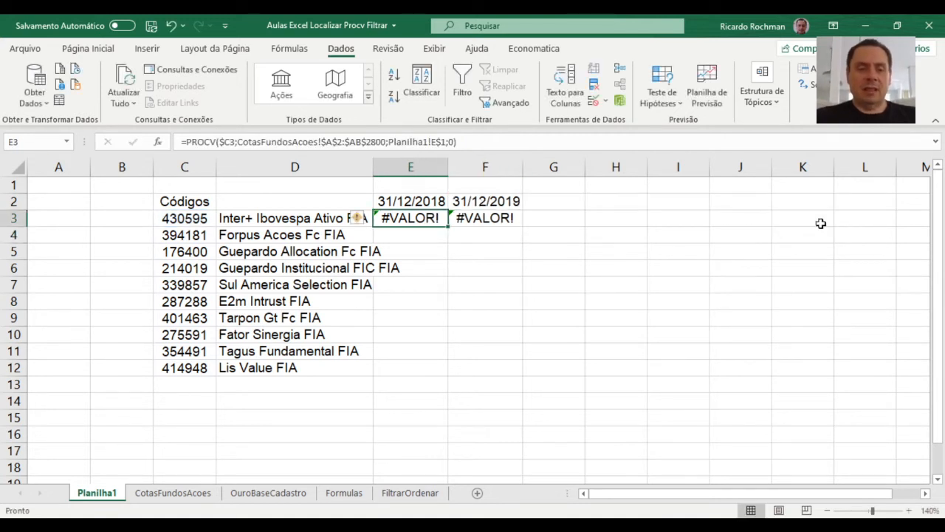
pyautogui.hotkey('shift', 'Right')
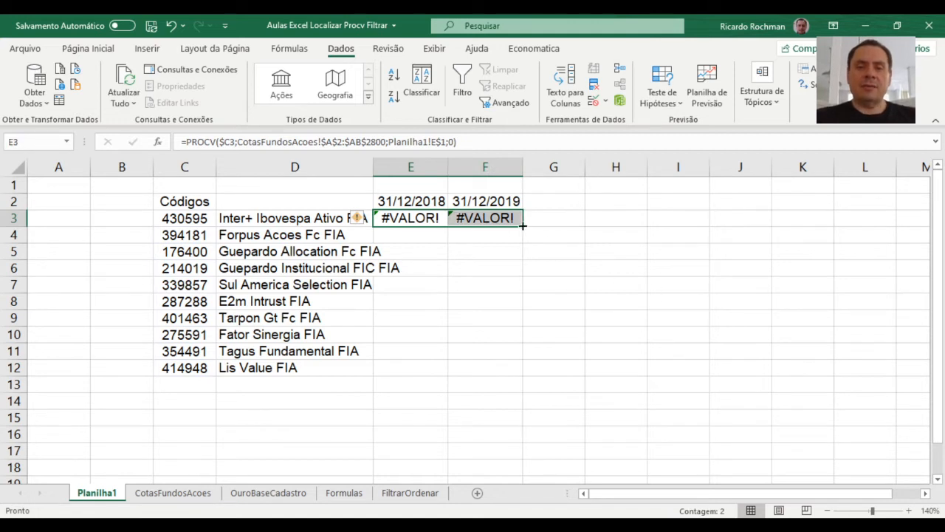
pyautogui.moveTo(522, 226); pyautogui.dragTo(515, 376)
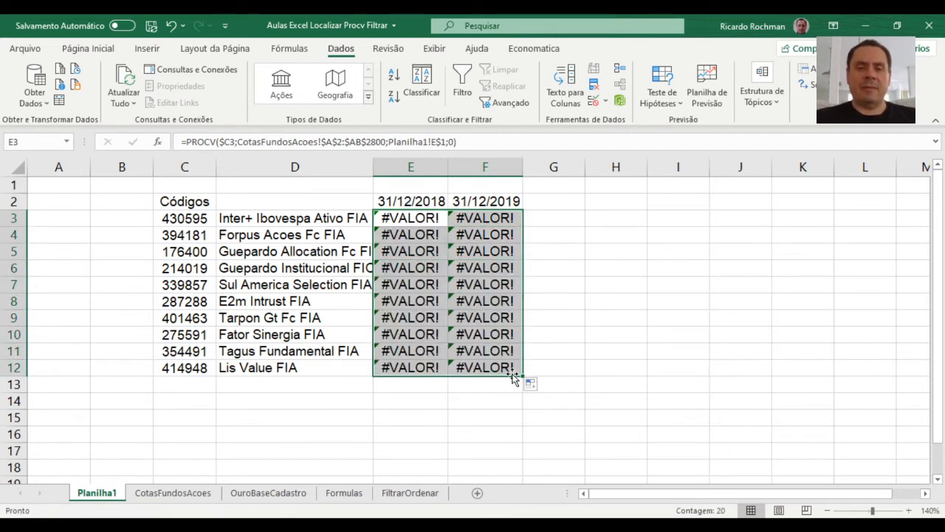
pyautogui.click(595, 334)
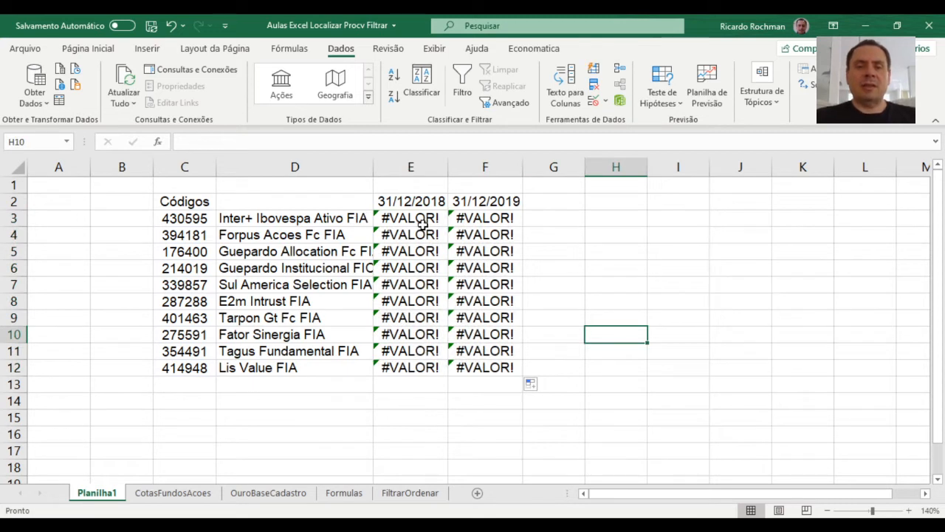
# - Count the columns of CotasFundosAcoes from the Código column through the 31/12/2018 column to find its column index
pyautogui.click(415, 185)
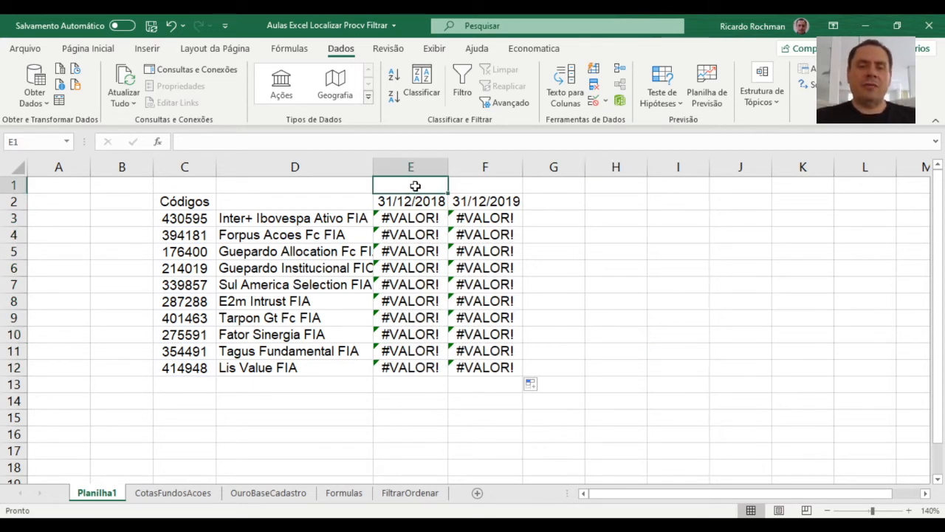
pyautogui.click(467, 186)
pyautogui.click(431, 186)
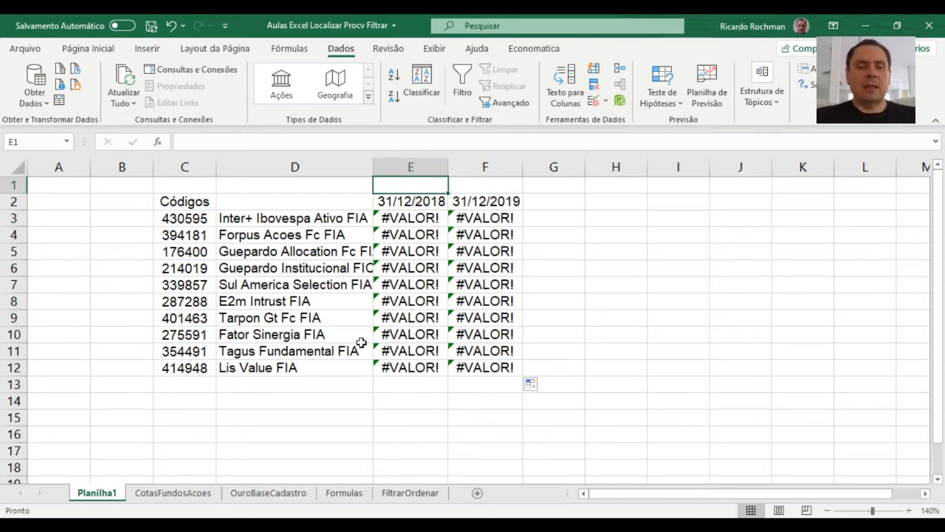
pyautogui.click(196, 500)
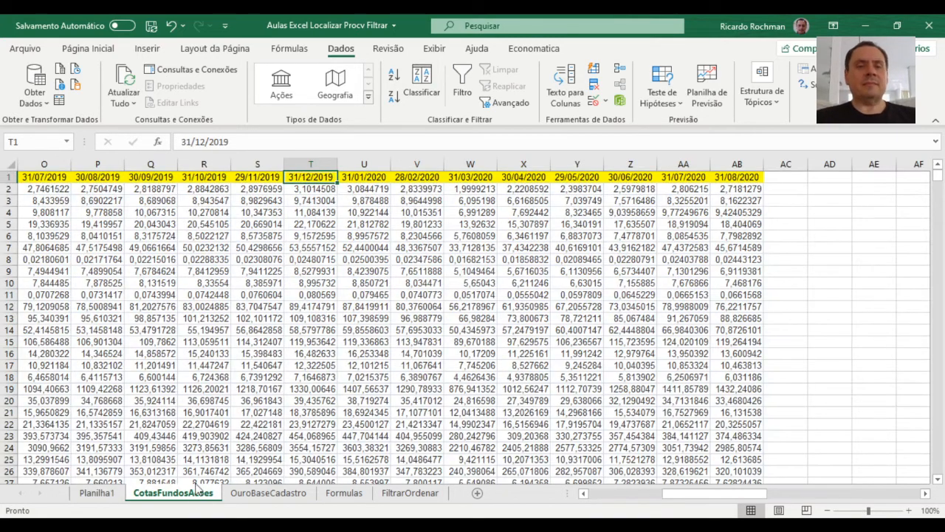
pyautogui.scroll(2, 194, 388)
pyautogui.press('Down')
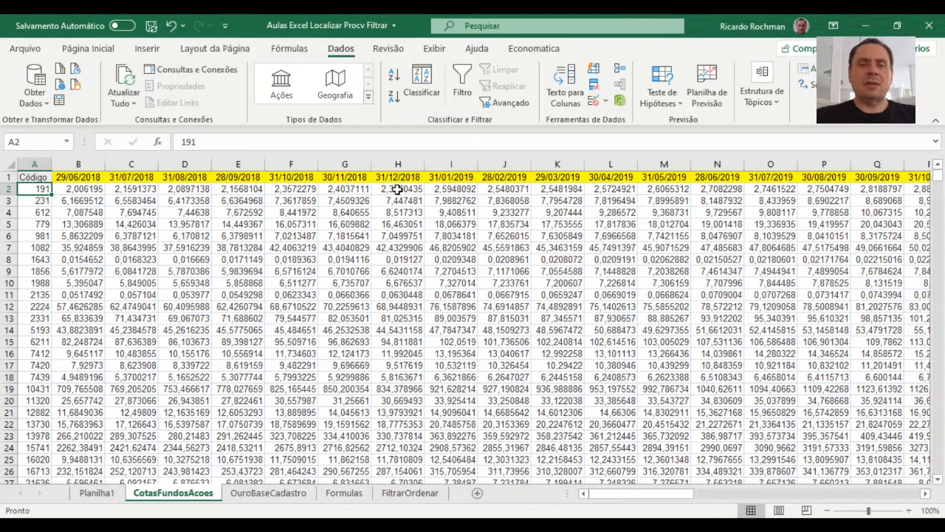
pyautogui.hotkey('shift', 'Right')
pyautogui.hotkey('shift', 'Right')
pyautogui.hotkey('shift', 'Right')
pyautogui.hotkey('shift', 'Right')
pyautogui.hotkey('shift', 'Right')
pyautogui.hotkey('shift', 'Right')
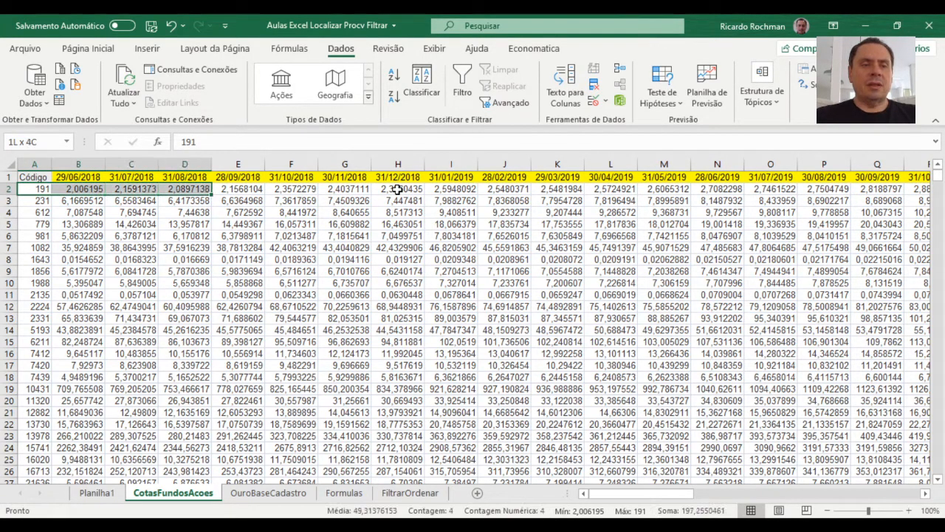
pyautogui.hotkey('shift', 'Right')
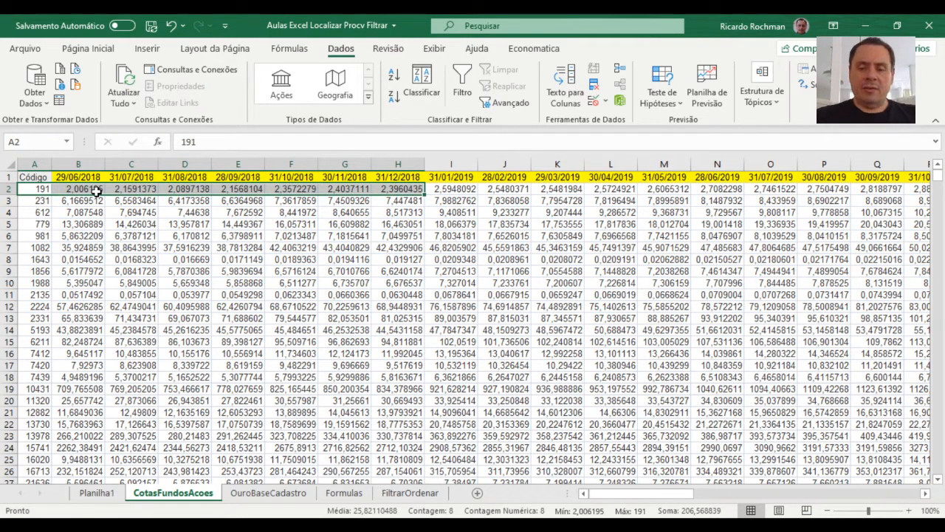
pyautogui.press('Left')
pyautogui.hotkey('shift', 'Right')
pyautogui.hotkey('shift', 'Right')
pyautogui.hotkey('shift', 'Right')
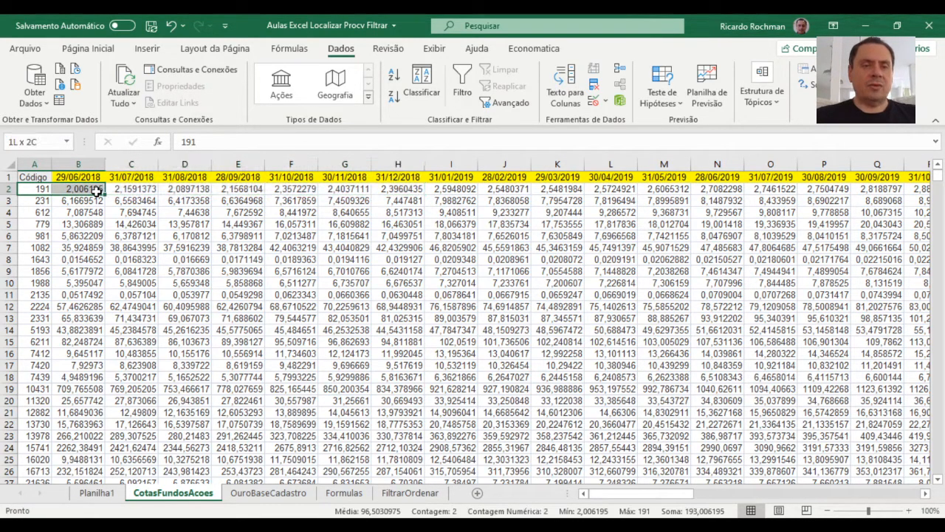
pyautogui.press('Left')
pyautogui.press('Right')
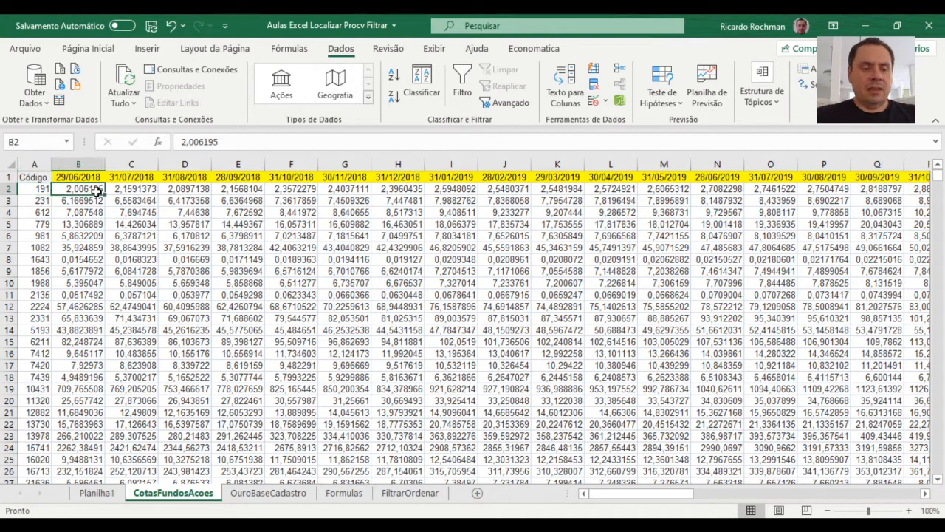
pyautogui.press('Left')
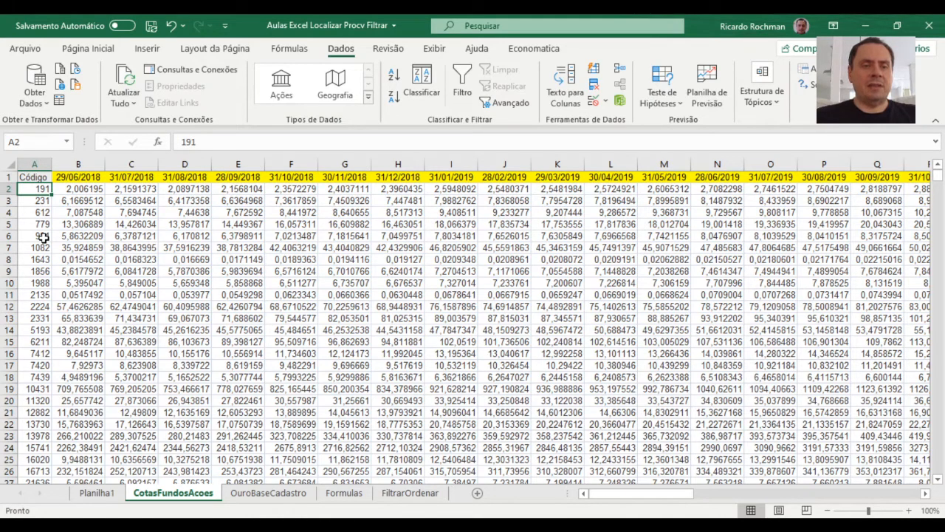
pyautogui.hotkey('shift', 'Right')
pyautogui.hotkey('shift', 'Right')
pyautogui.hotkey('shift', 'Right')
pyautogui.hotkey('shift', 'Right')
pyautogui.hotkey('shift', 'Right')
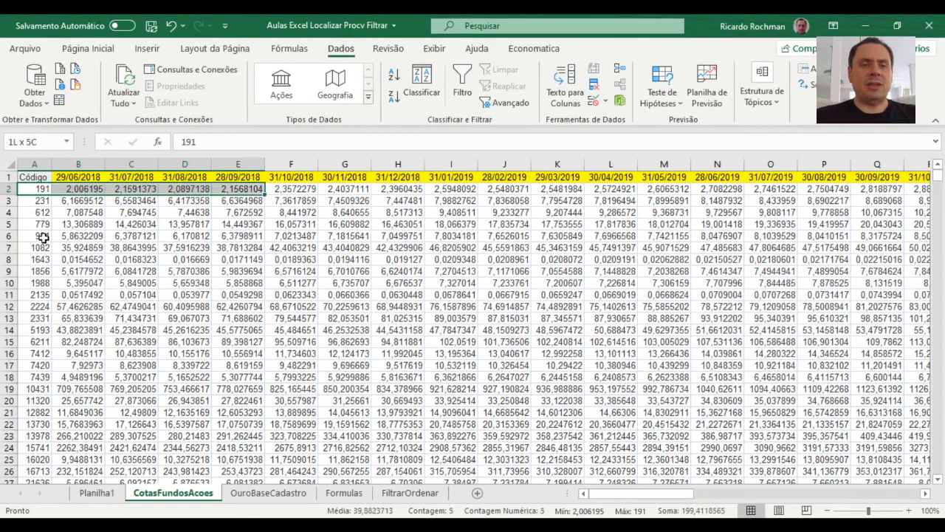
pyautogui.hotkey('shift', 'Right')
pyautogui.hotkey('shift', 'Right')
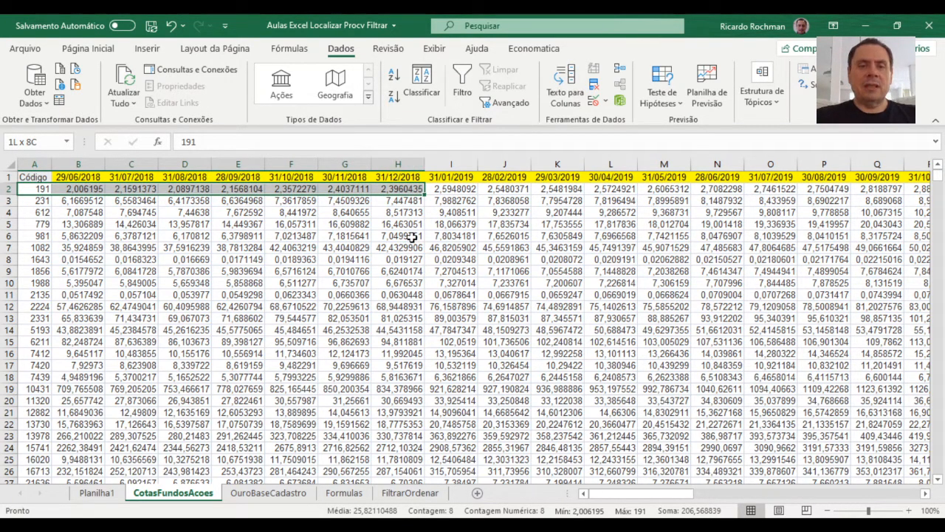
# - Enter 8 in E1 of Planilha1 as the PROCV column index for the 31/12/2018 quotas
pyautogui.click(110, 493)
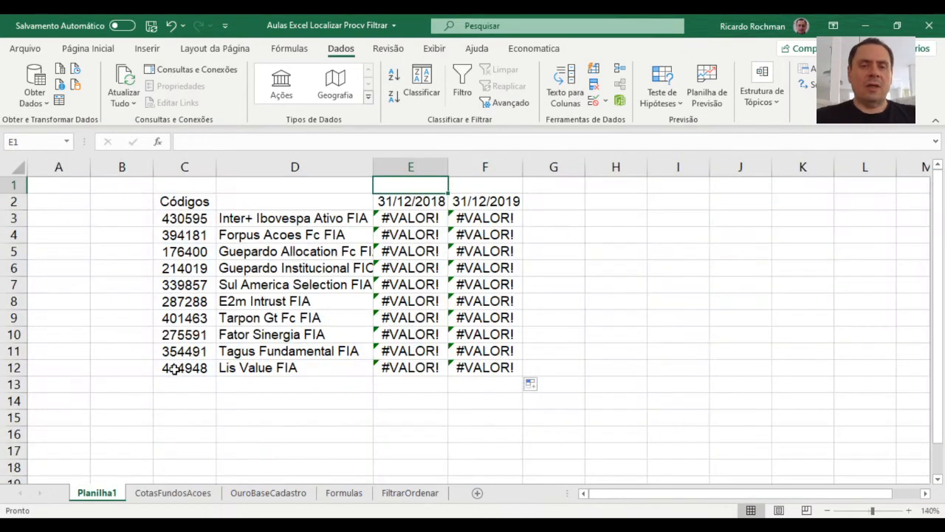
pyautogui.write('8')
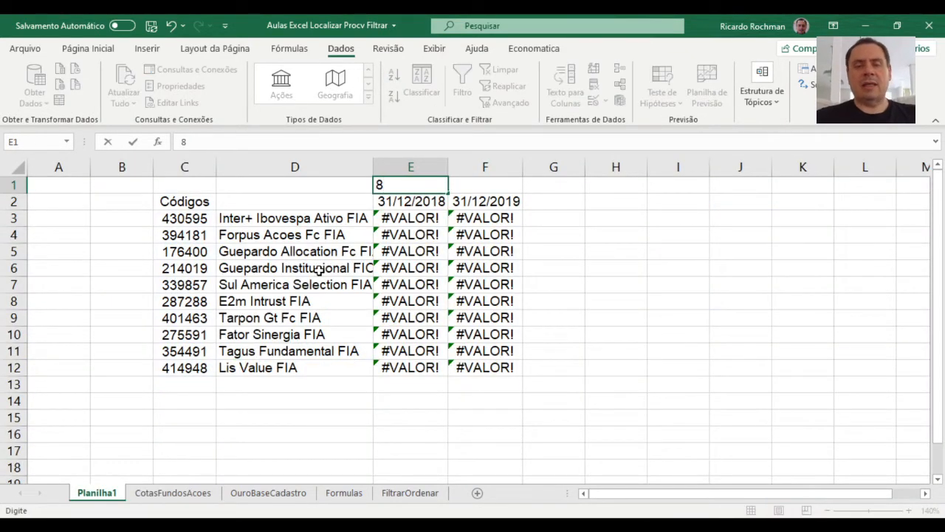
pyautogui.press('Return')
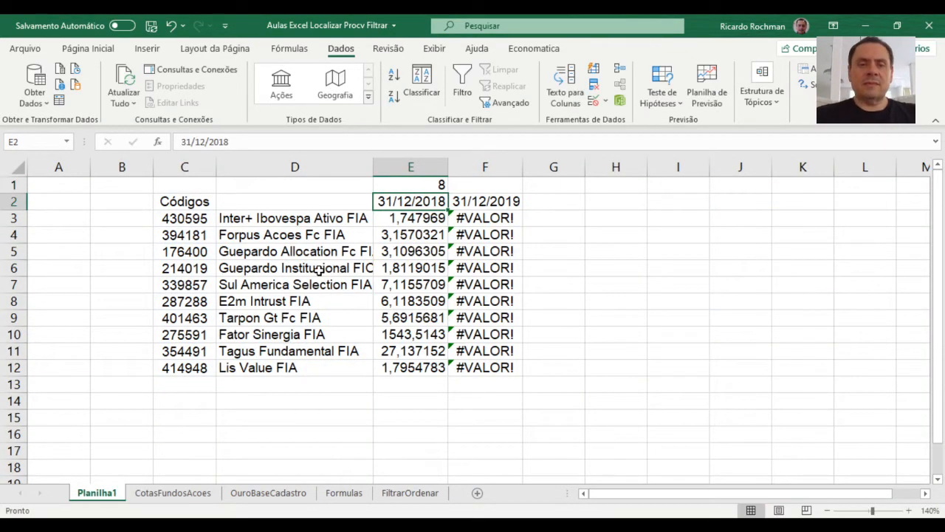
# - Review the PROCV formula in E3 and check the 31/12/2018 quotas down column E to row 12
pyautogui.press('Down')
pyautogui.press('Up')
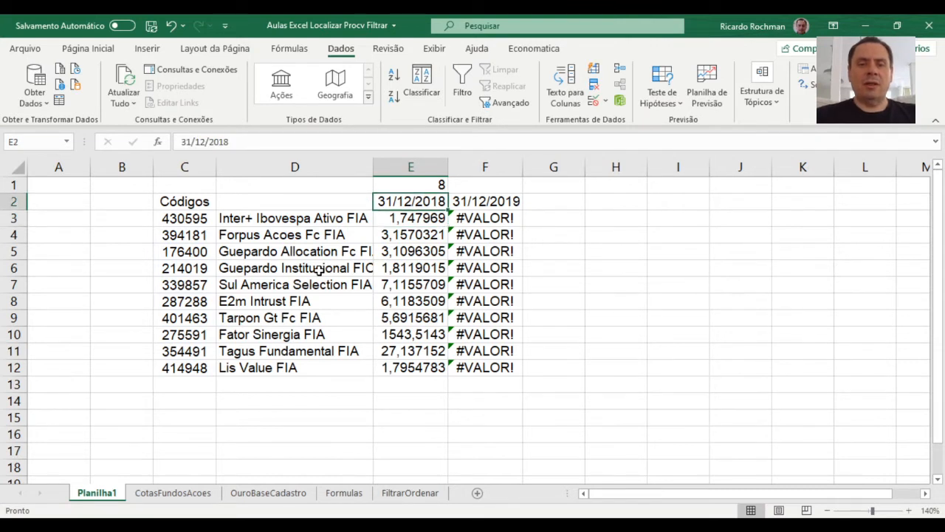
pyautogui.press('Down')
pyautogui.press('F2')
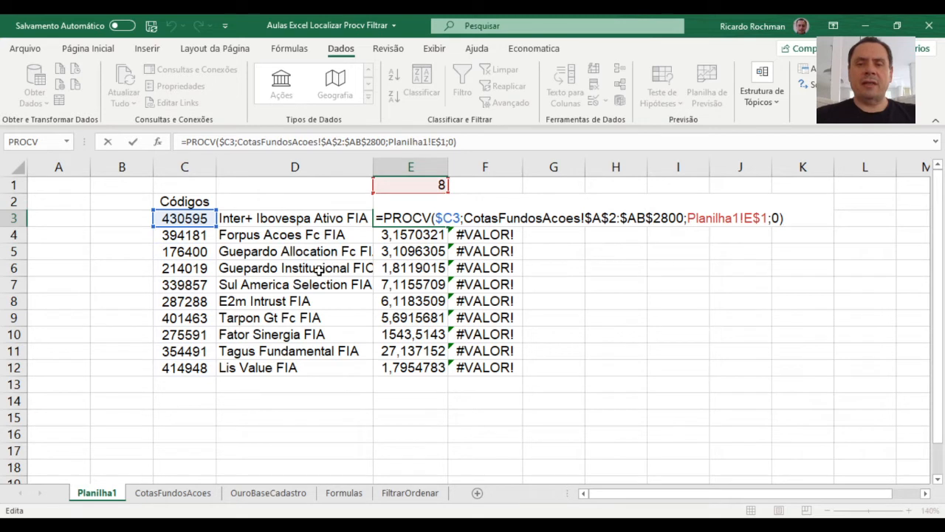
pyautogui.press('Escape')
pyautogui.press('Down')
pyautogui.press('Down')
pyautogui.press('Down')
pyautogui.press('Down')
pyautogui.press('Down')
pyautogui.press('Down')
pyautogui.press('Down')
pyautogui.press('Down')
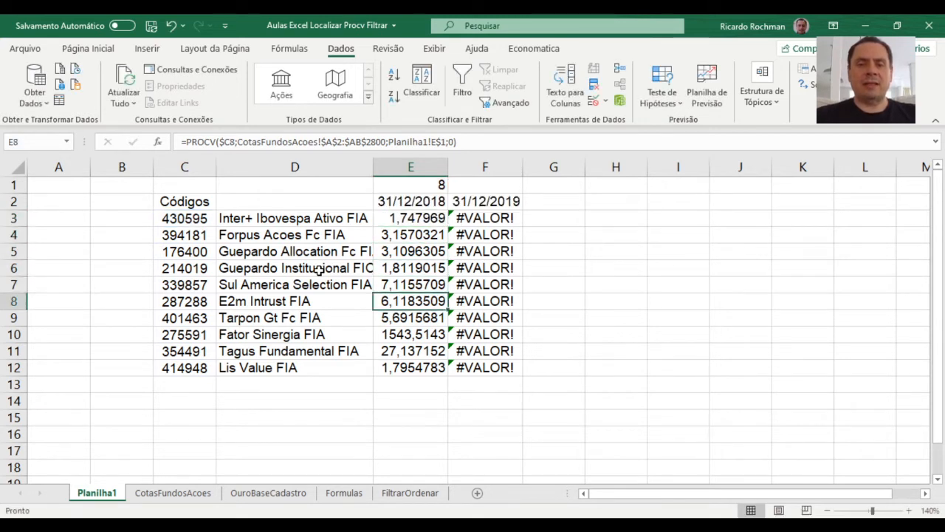
pyautogui.press('Down')
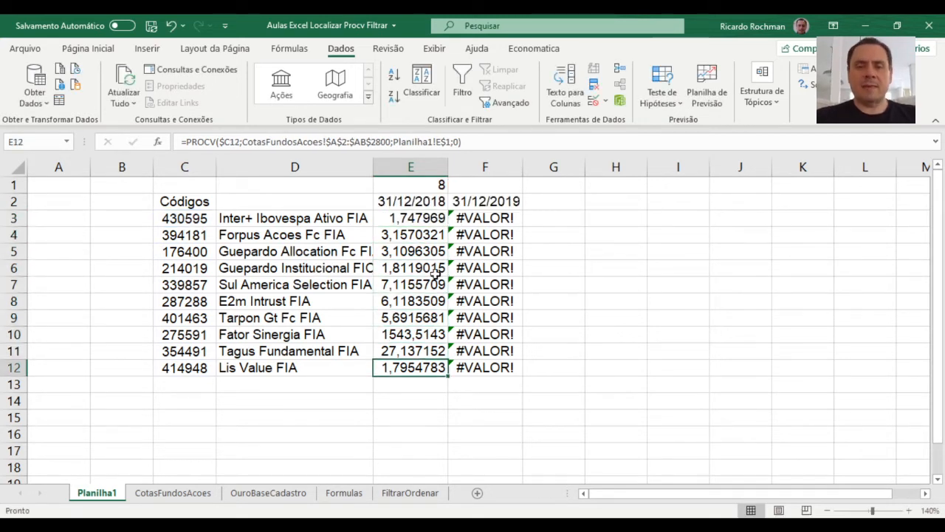
# - Count the columns of CotasFundosAcoes from the Código column through the 31/12/2019 column to find its column index
pyautogui.click(487, 201)
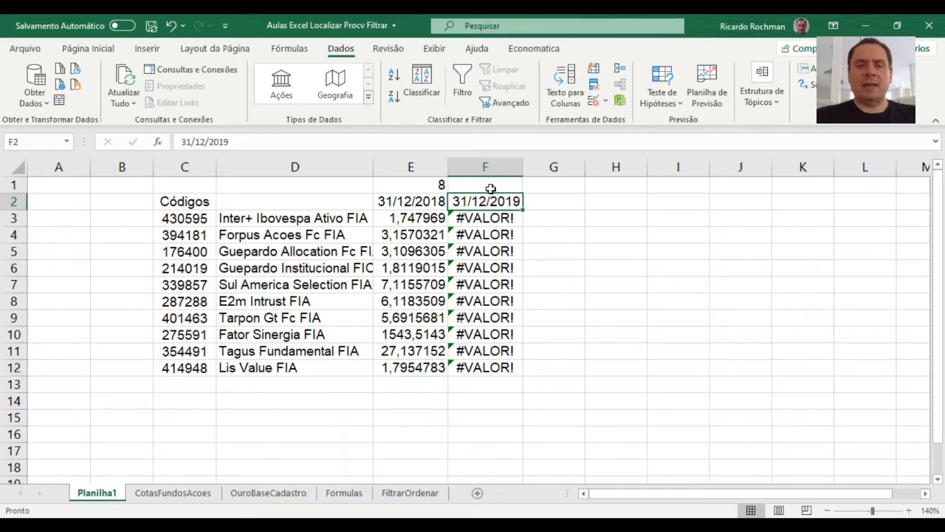
pyautogui.click(182, 495)
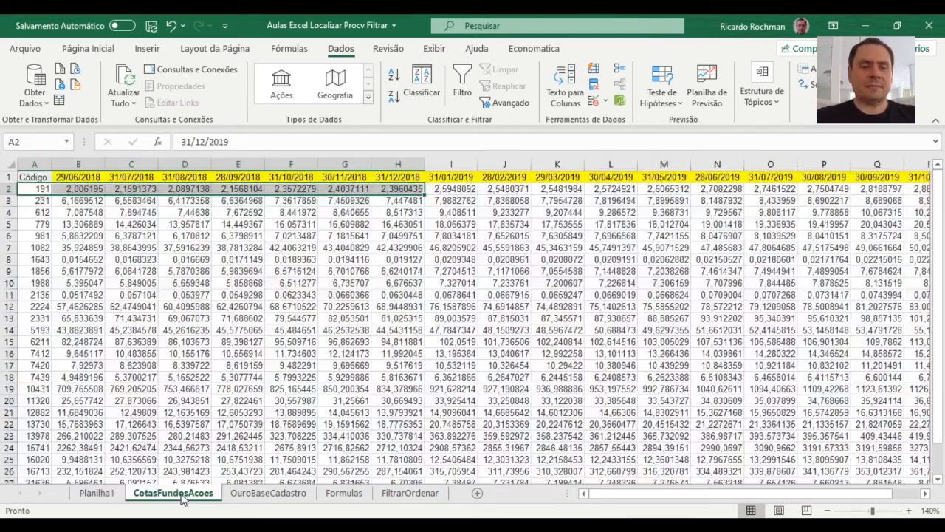
pyautogui.hotkey('shift', 'Right')
pyautogui.hotkey('shift', 'Right')
pyautogui.hotkey('shift', 'Right')
pyautogui.hotkey('shift', 'Right')
pyautogui.hotkey('shift', 'Right')
pyautogui.hotkey('shift', 'Right')
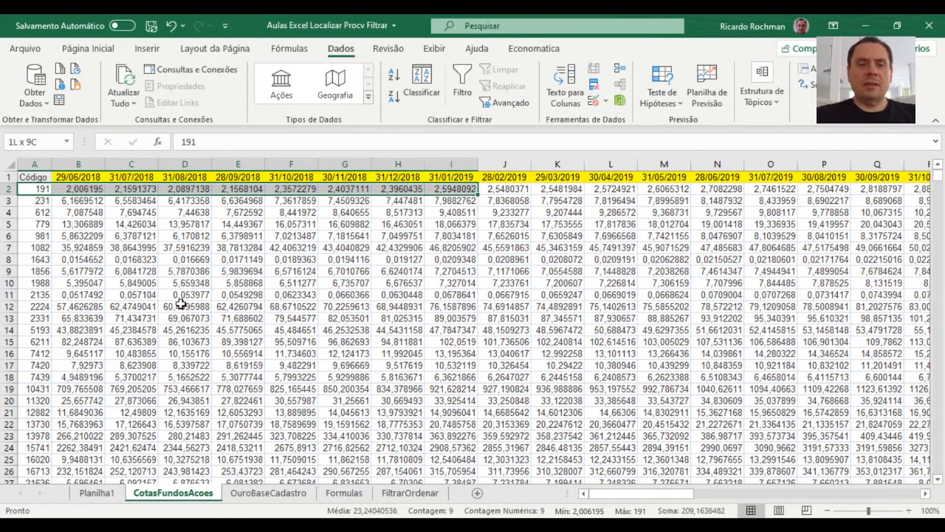
pyautogui.hotkey('shift', 'Right')
pyautogui.hotkey('shift', 'Right')
pyautogui.hotkey('shift', 'Right')
pyautogui.hotkey('shift', 'Right')
pyautogui.hotkey('shift', 'Right')
pyautogui.hotkey('shift', 'Right')
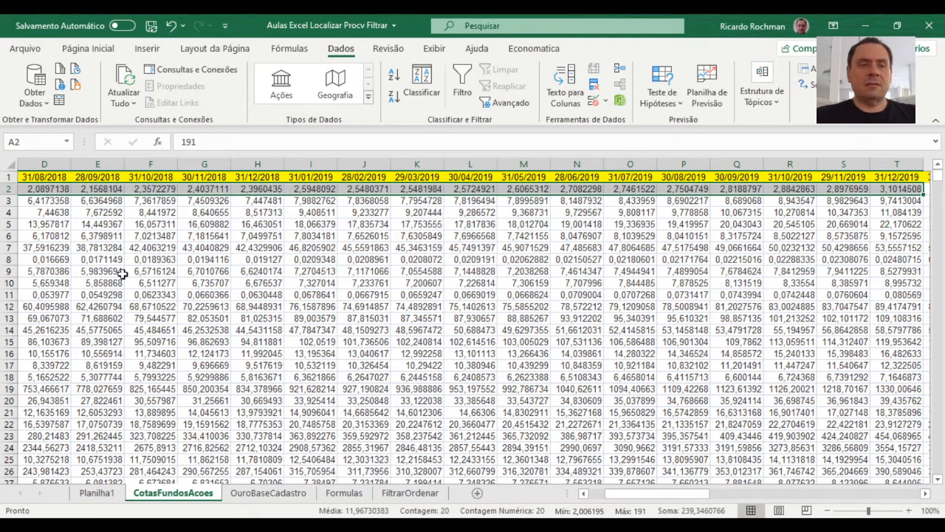
pyautogui.hotkey('shift', 'Left')
pyautogui.hotkey('shift', 'Right')
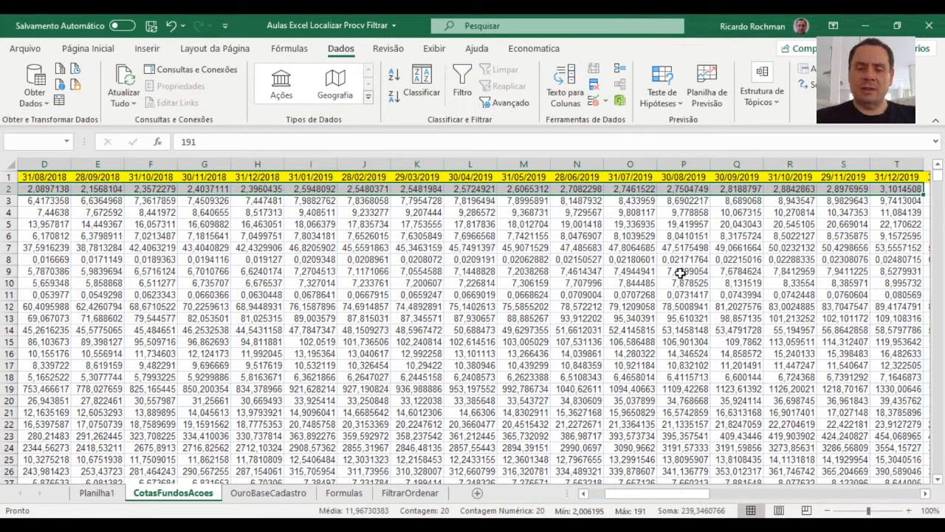
pyautogui.hotkey('ctrl', 'Home')
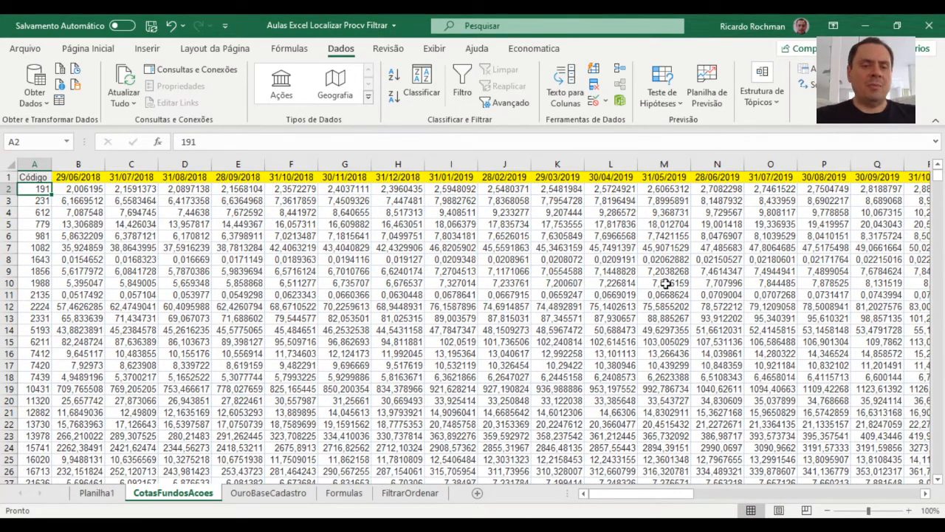
# - Enter 20 in F1 of Planilha1 as the PROCV column index for the 31/12/2019 quotas
pyautogui.click(104, 497)
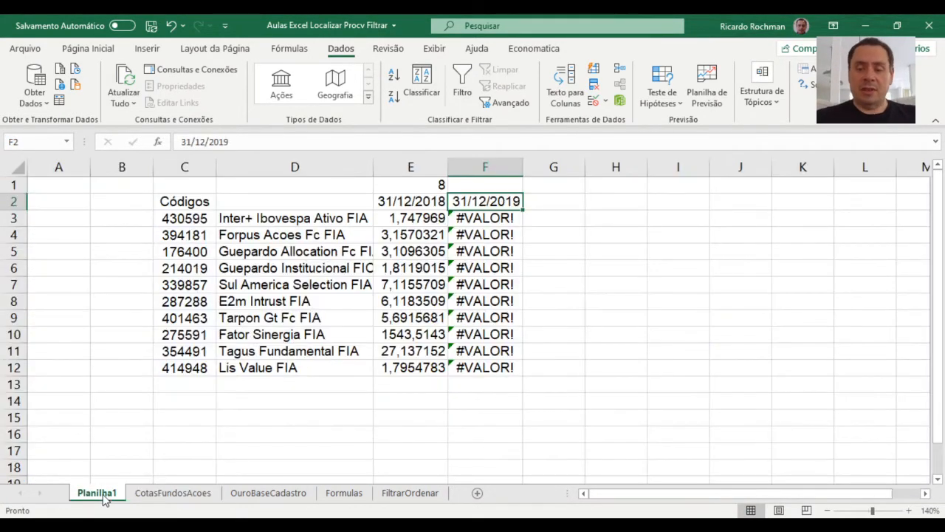
pyautogui.press('Up')
pyautogui.write('20')
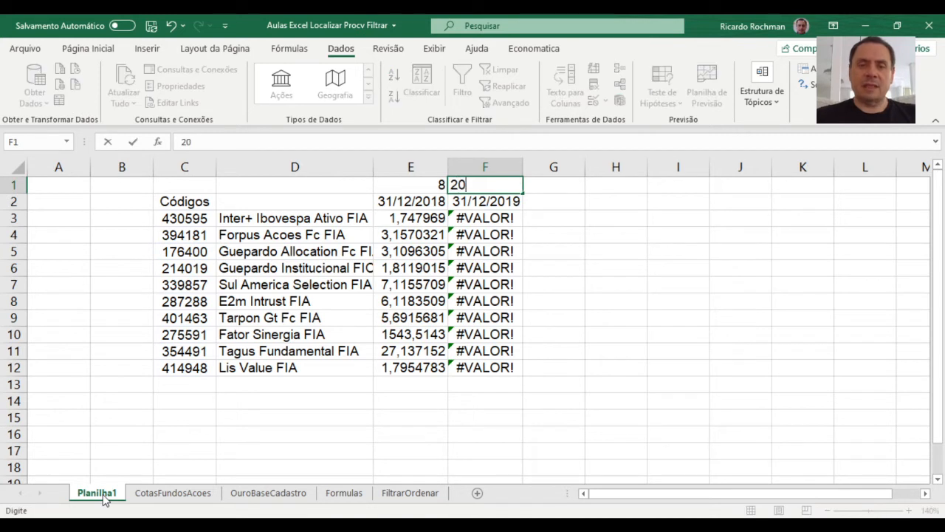
pyautogui.press('Return')
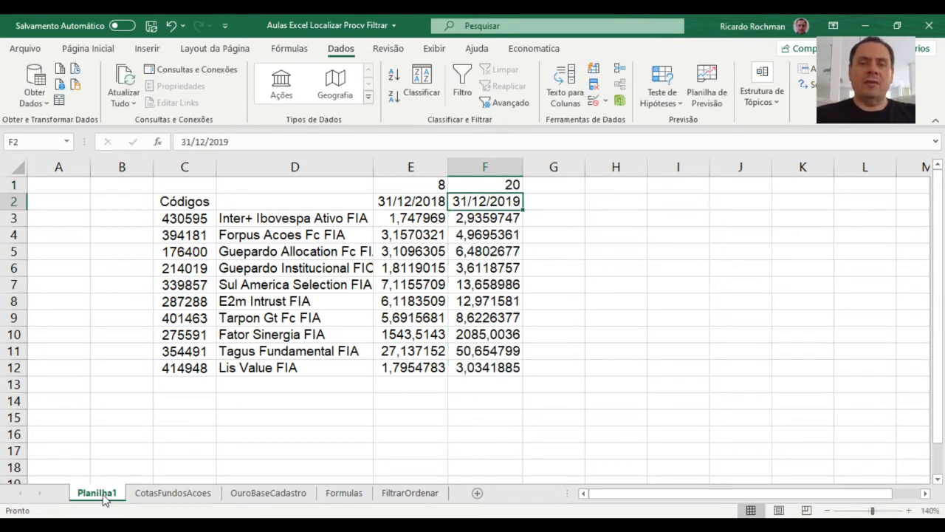
# - Look through the 31/12/2019 quotas that the PROCV formulas in column F return for the fund codes
pyautogui.press('Down')
pyautogui.press('Down')
pyautogui.press('Down')
pyautogui.press('Down')
pyautogui.press('Down')
pyautogui.press('Down')
pyautogui.press('Down')
pyautogui.press('Down')
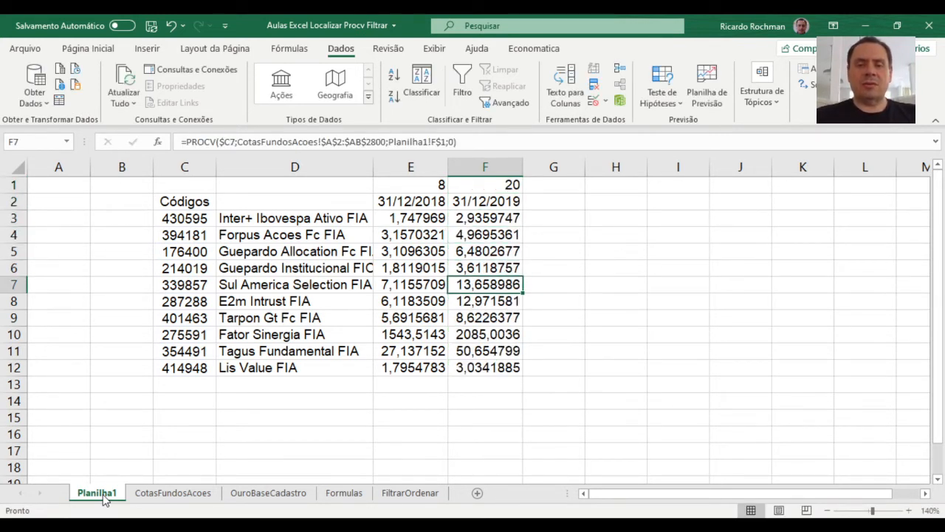
pyautogui.press('Up')
pyautogui.press('Up')
pyautogui.press('Up')
pyautogui.press('Up')
pyautogui.press('Up')
pyautogui.press('Up')
pyautogui.press('Up')
# - Reduce the quotas in E3:F12 to two decimal places
pyautogui.press('Left')
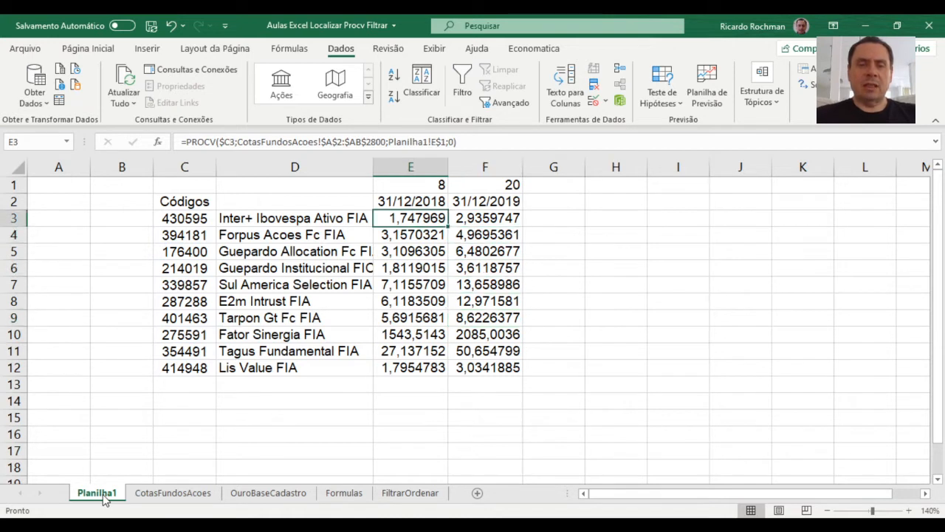
pyautogui.hotkey('shift', 'Right')
pyautogui.hotkey('shift', 'Down')
pyautogui.hotkey('shift', 'Down')
pyautogui.hotkey('shift', 'Down')
pyautogui.hotkey('shift', 'Down')
pyautogui.hotkey('shift', 'Down')
pyautogui.hotkey('shift', 'Down')
pyautogui.hotkey('shift', 'Down')
pyautogui.hotkey('shift', 'Down')
pyautogui.hotkey('shift', 'Down')
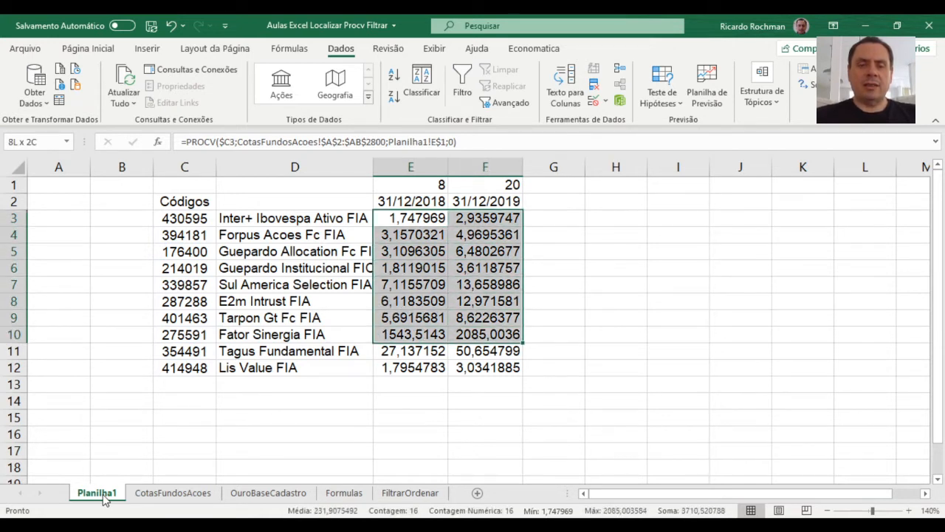
pyautogui.click(100, 48)
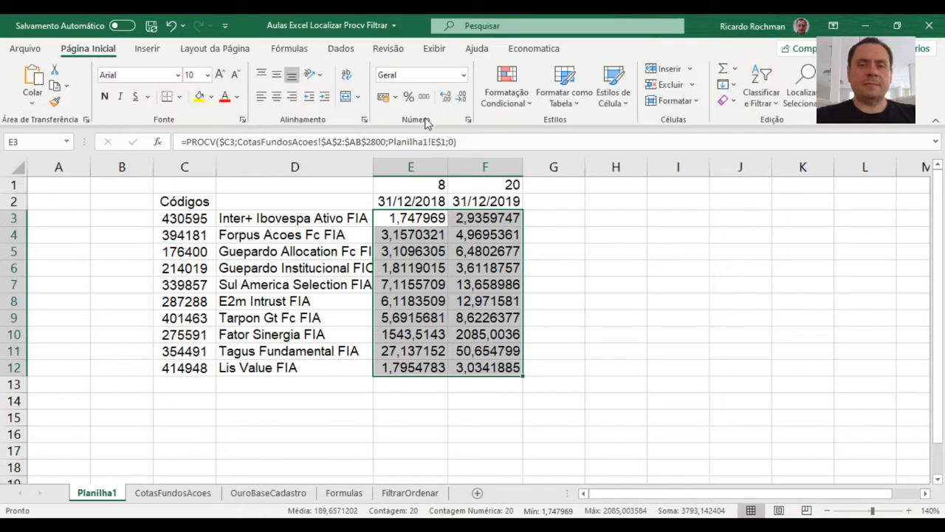
pyautogui.click(463, 97)
pyautogui.click(463, 98)
pyautogui.click(463, 97)
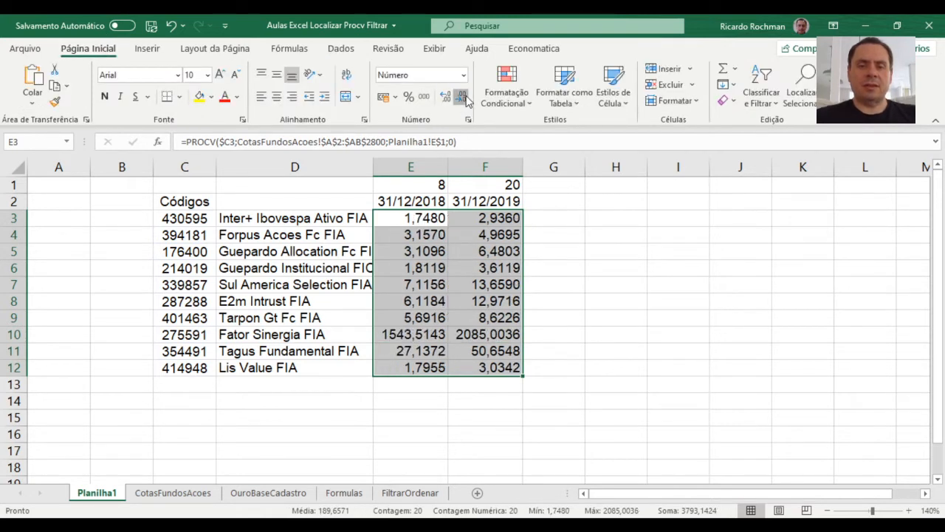
pyautogui.click(463, 97)
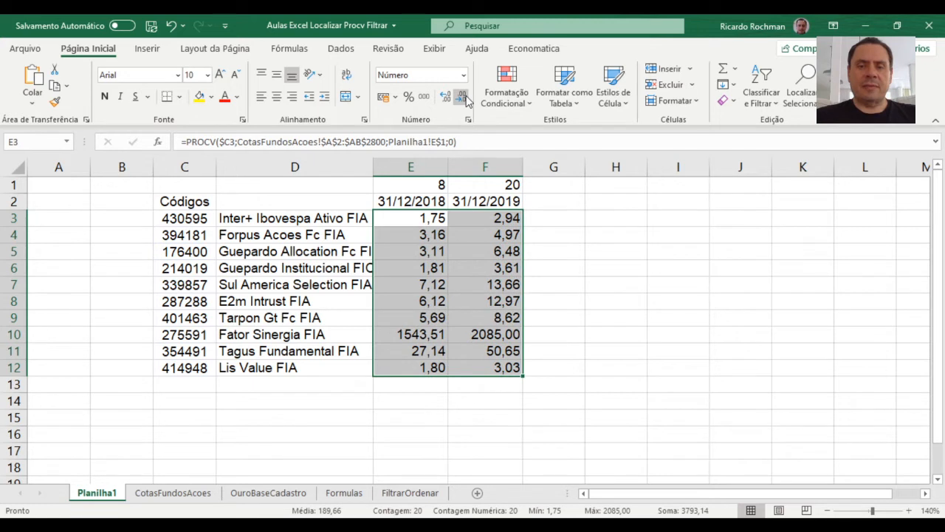
pyautogui.click(604, 296)
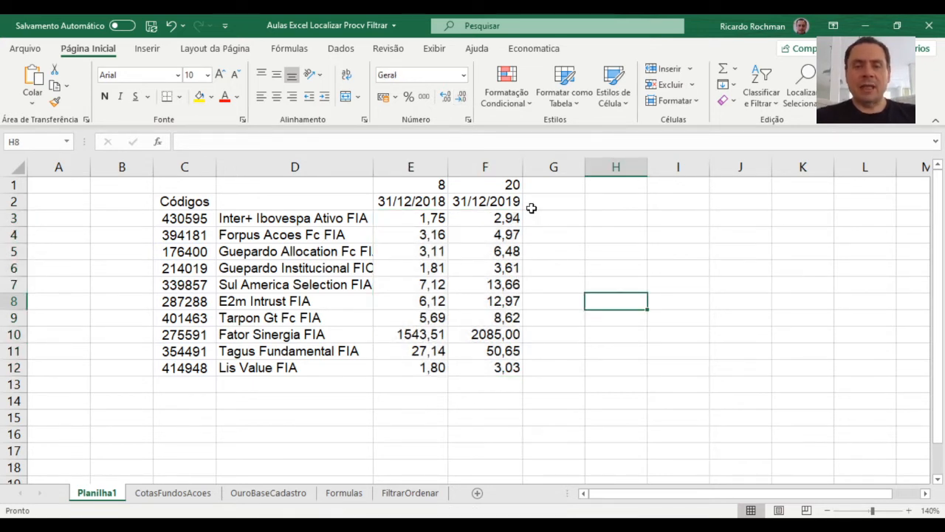
pyautogui.click(514, 187)
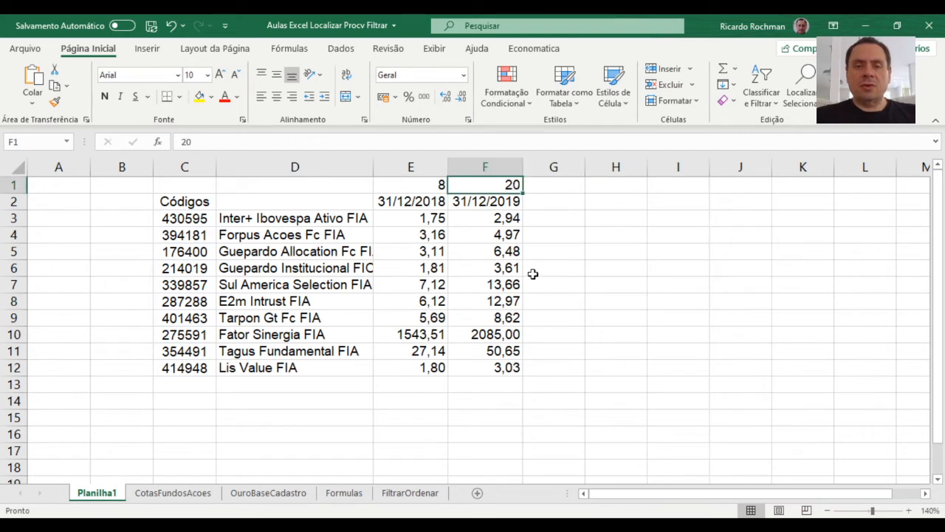
# - Try the PROCV column indexes 21, 7 and 8 in F1, and restore 20 in F1 and the cleared date in F2
pyautogui.write('21')
pyautogui.press('Return')
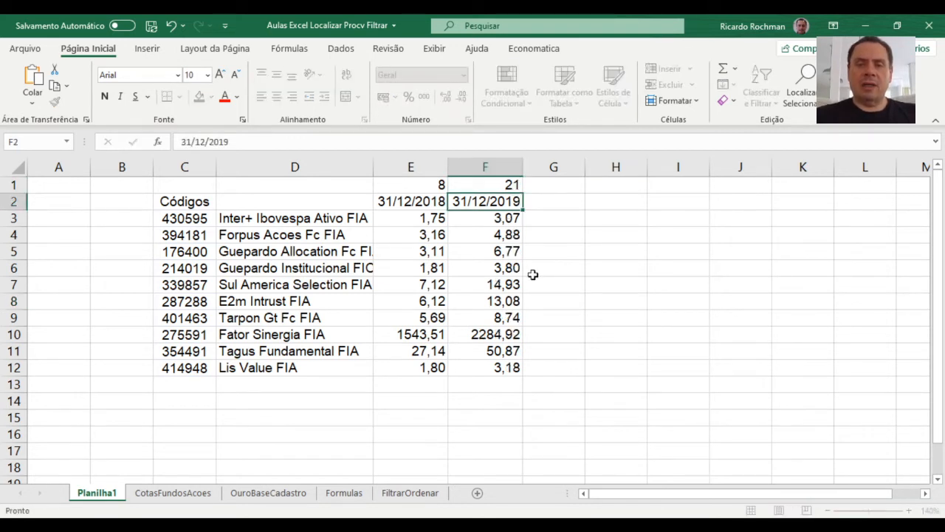
pyautogui.press('Up')
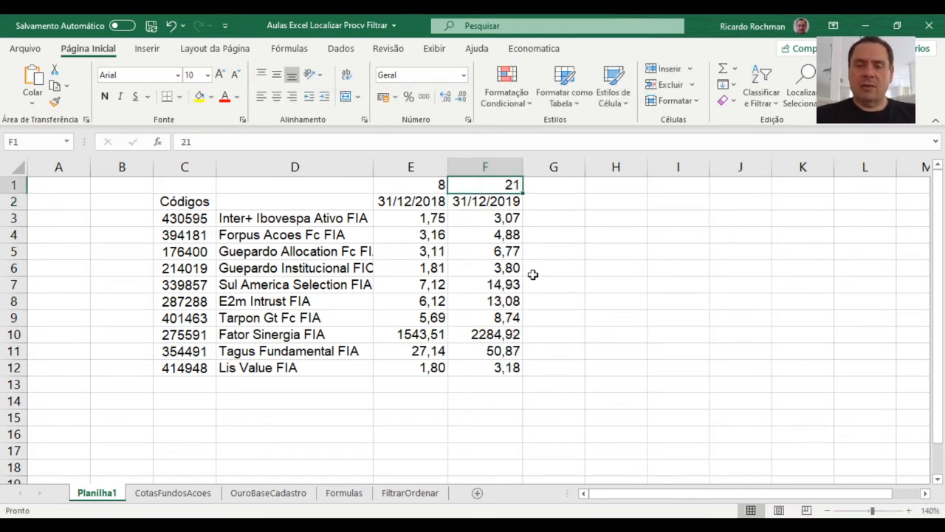
pyautogui.write('7')
pyautogui.press('Return')
pyautogui.press('Up')
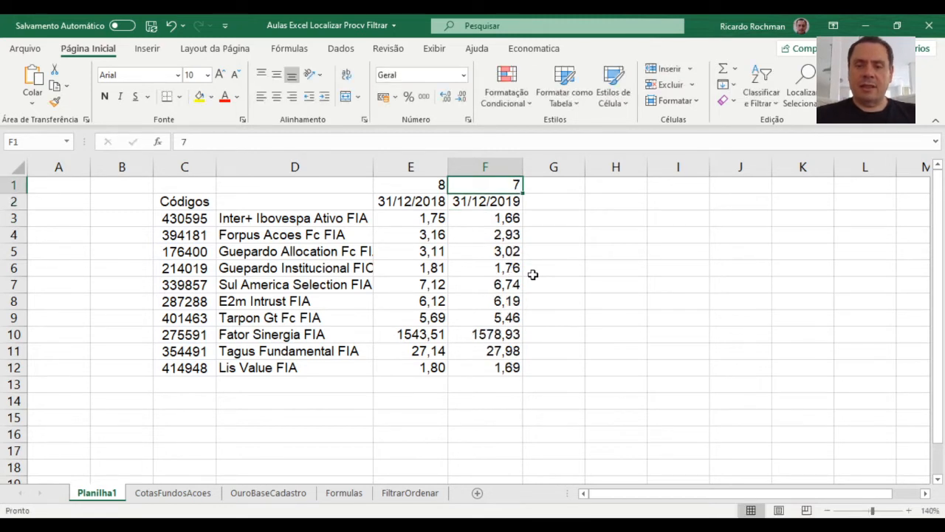
pyautogui.write('8')
pyautogui.press('Return')
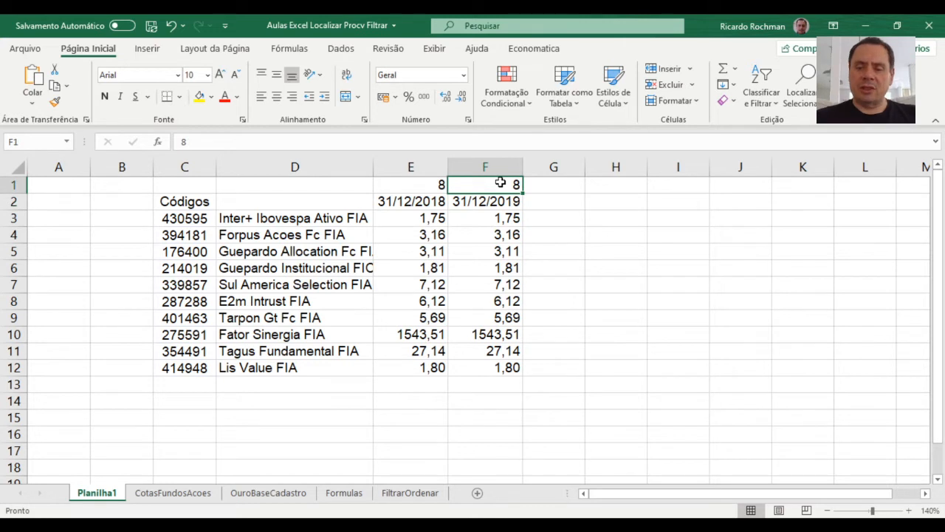
pyautogui.write('20')
pyautogui.press('Return')
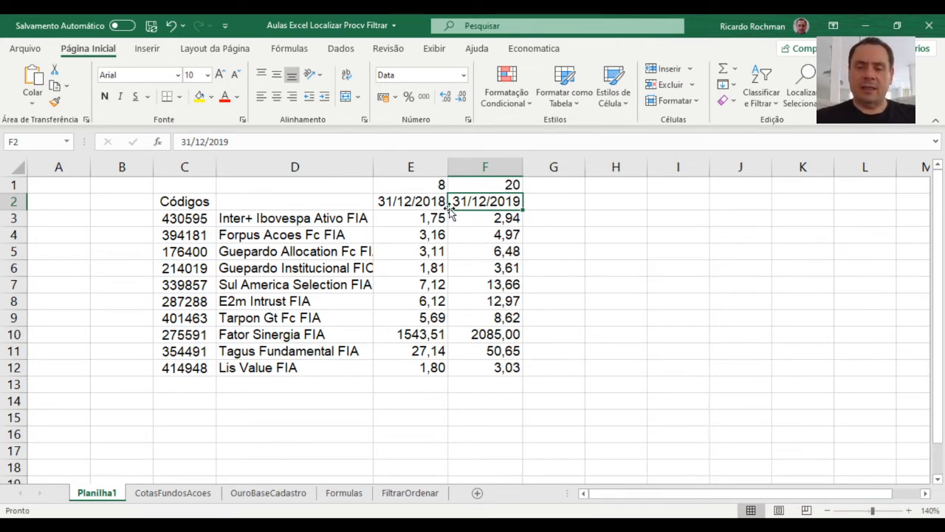
pyautogui.press('Delete')
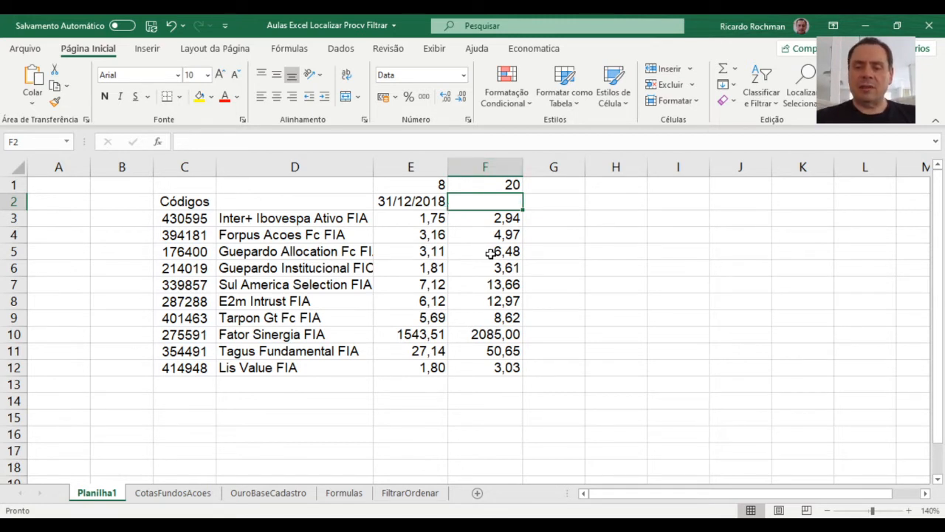
pyautogui.click(171, 25)
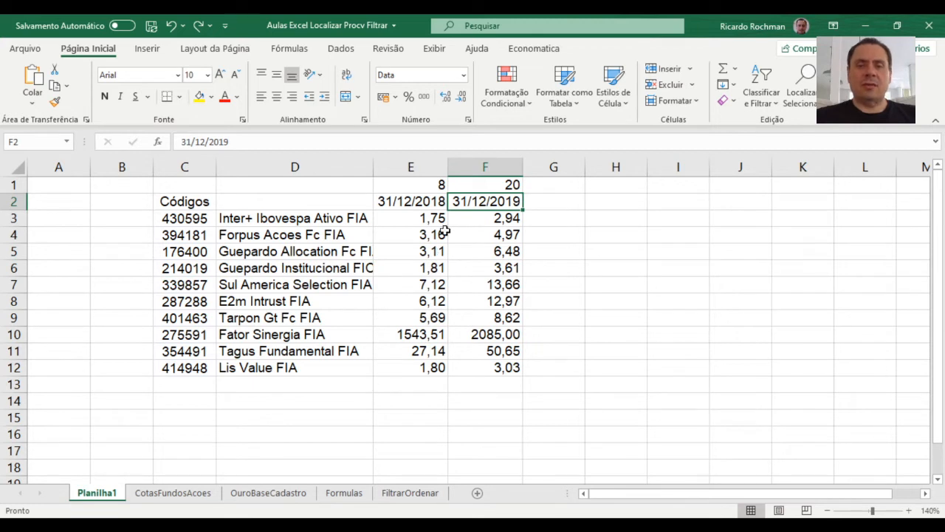
# - Clear the manually entered PROCV column indexes from E1:F1
pyautogui.moveTo(439, 189); pyautogui.dragTo(477, 186)
pyautogui.press('Delete')
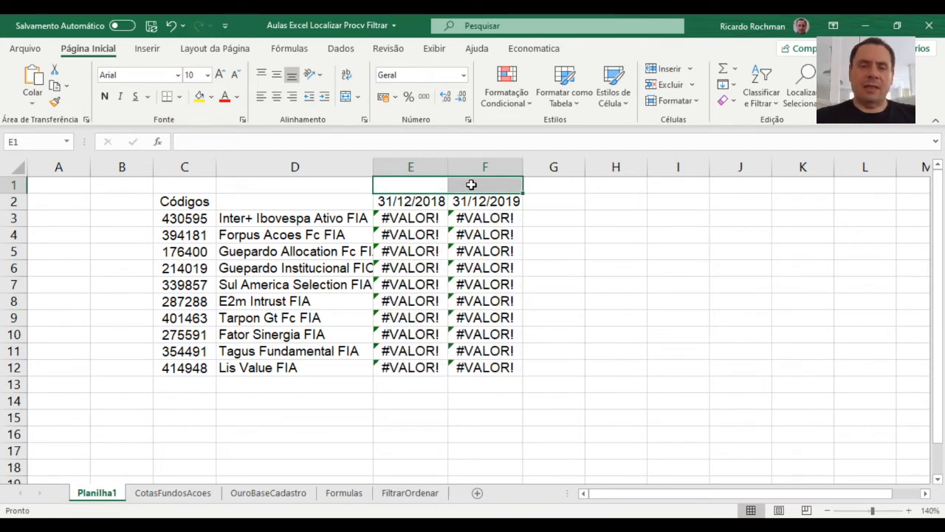
pyautogui.click(422, 186)
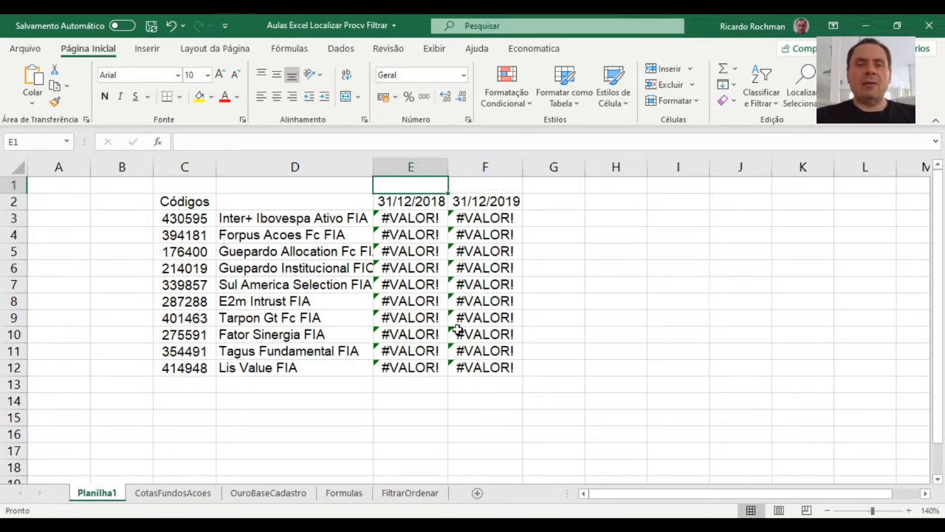
pyautogui.press('Down')
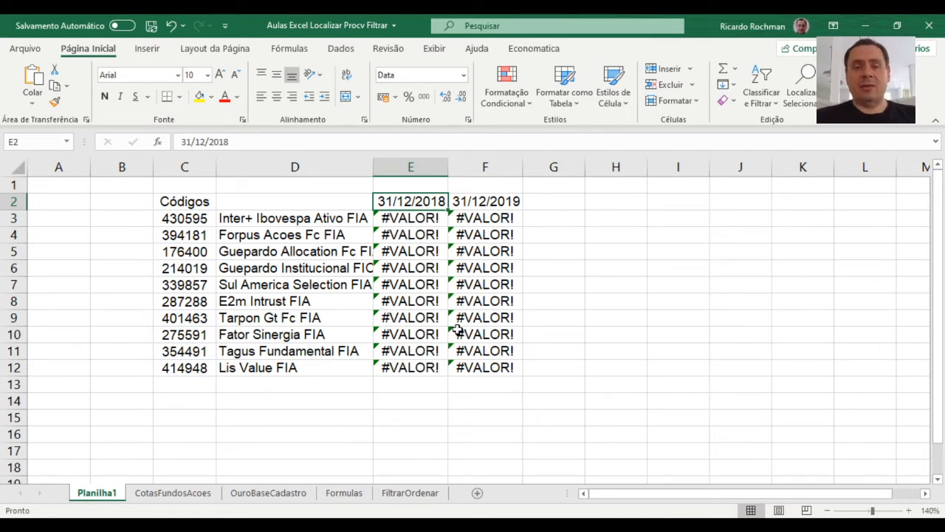
# - Examine the date headers in row 1 of CotasFundosAcoes, starting from the Código column
pyautogui.click(198, 494)
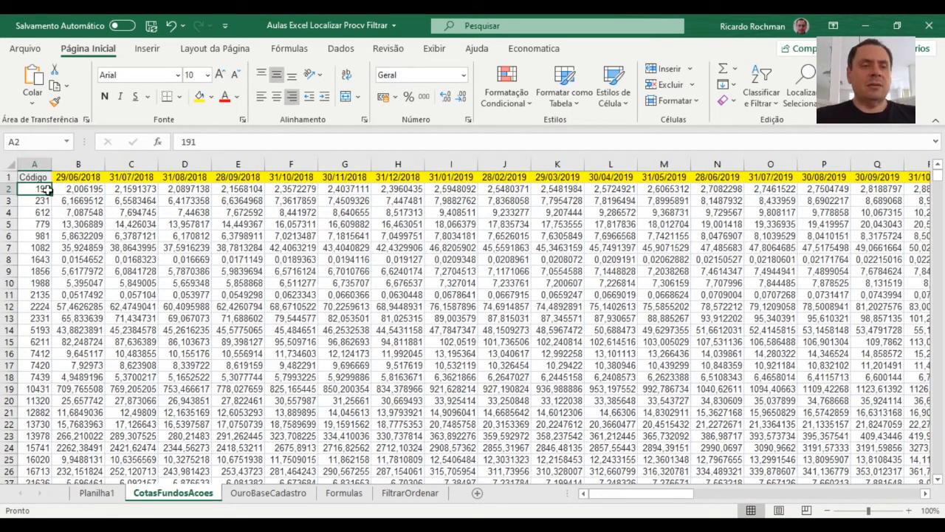
pyautogui.press('Right')
pyautogui.press('Right')
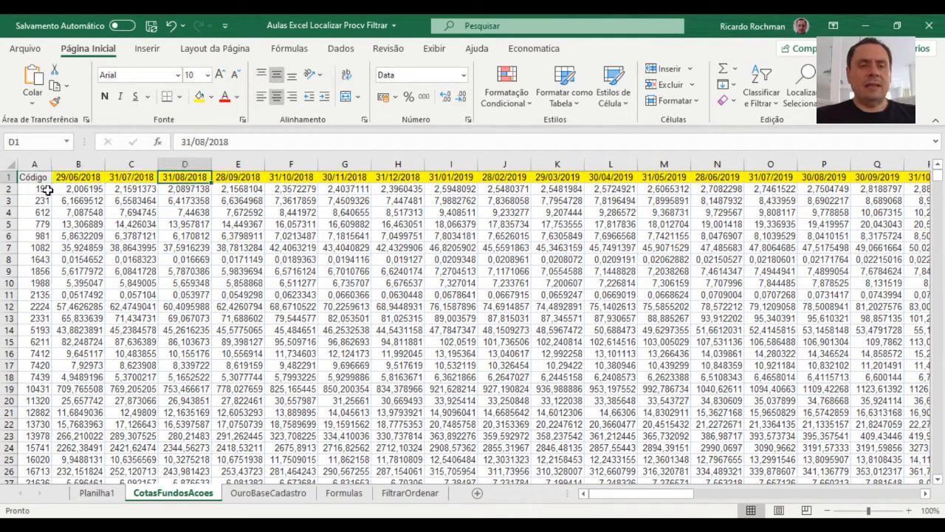
pyautogui.press('Right')
pyautogui.press('Right')
pyautogui.press('Right')
pyautogui.press('Right')
pyautogui.press('Right')
pyautogui.press('Right')
pyautogui.press('Right')
pyautogui.press('Right')
pyautogui.press('Right')
pyautogui.press('Right')
pyautogui.press('Right')
pyautogui.press('Right')
pyautogui.press('Left')
pyautogui.press('Left')
pyautogui.press('Left')
pyautogui.press('Left')
pyautogui.press('Left')
pyautogui.press('Left')
pyautogui.press('Left')
pyautogui.press('Left')
pyautogui.press('Left')
pyautogui.press('Left')
pyautogui.press('Left')
pyautogui.press('Left')
pyautogui.press('Left')
pyautogui.press('Left')
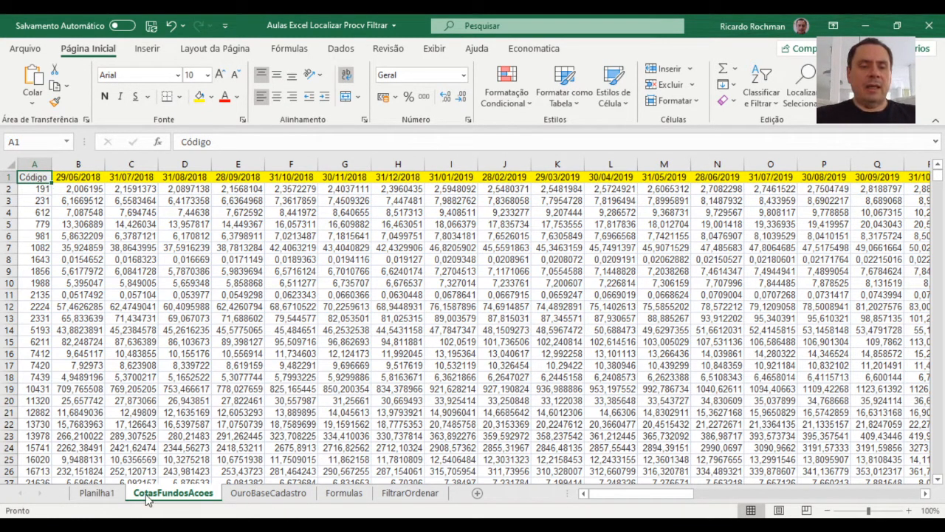
# - Begin a CORRESP formula in E1 of Planilha1 with the date in E2 as the lookup value
pyautogui.click(98, 494)
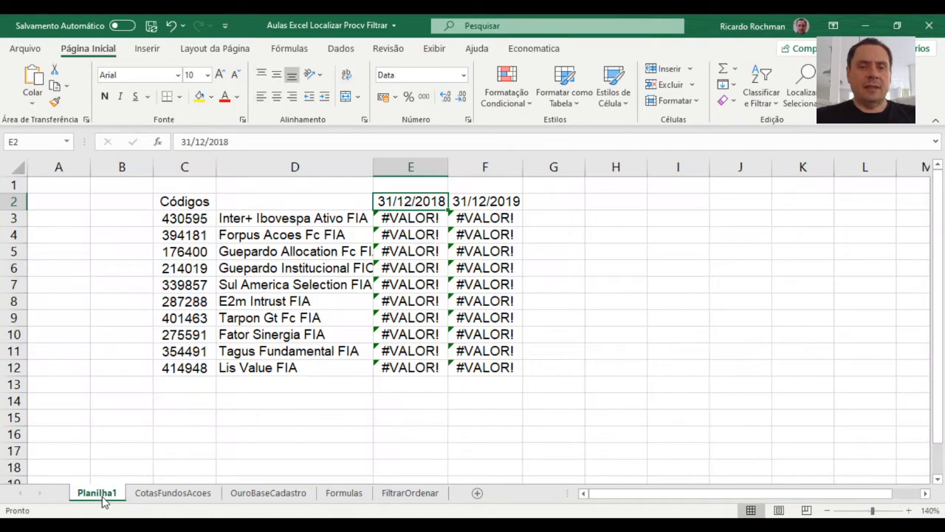
pyautogui.press('Up')
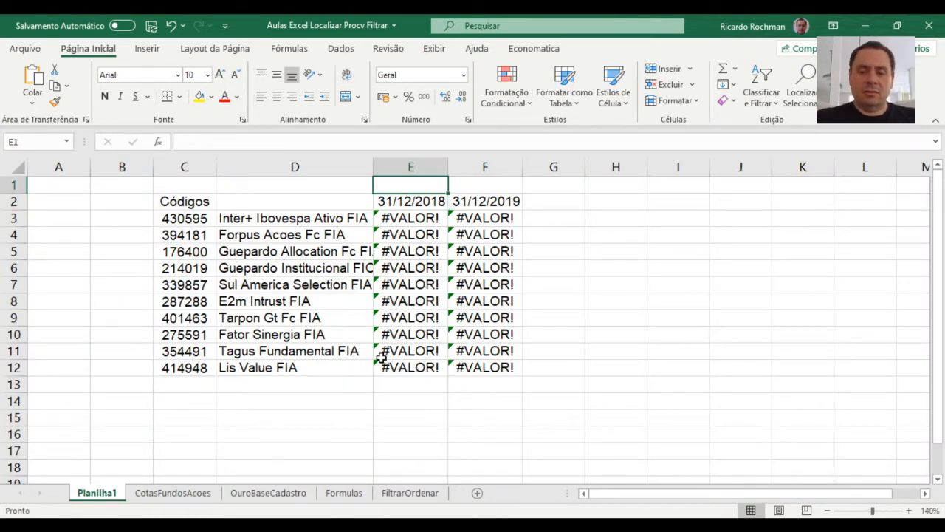
pyautogui.write('=')
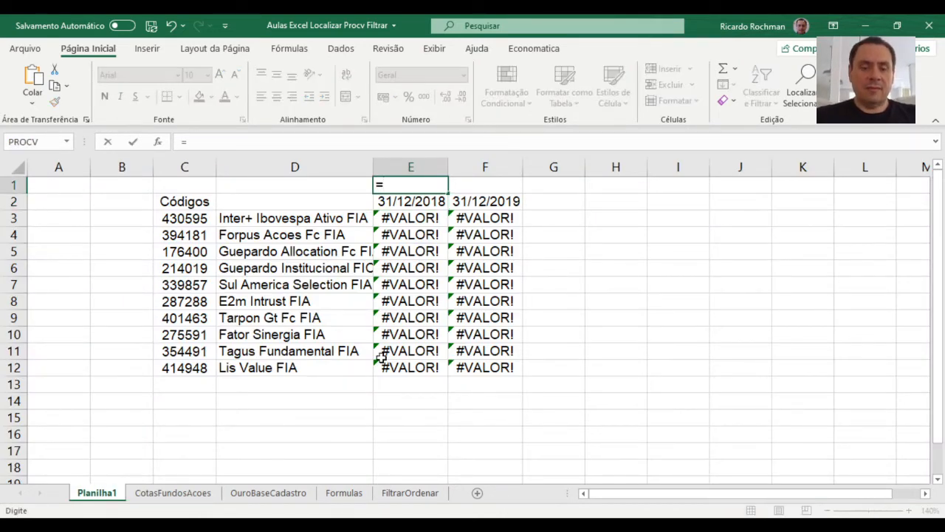
pyautogui.write('corr')
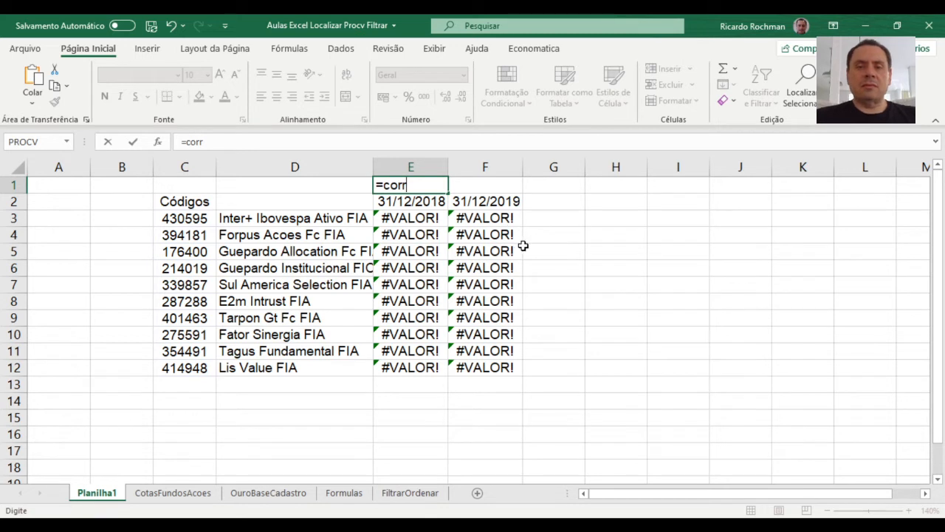
pyautogui.write('es')
pyautogui.press('Tab')
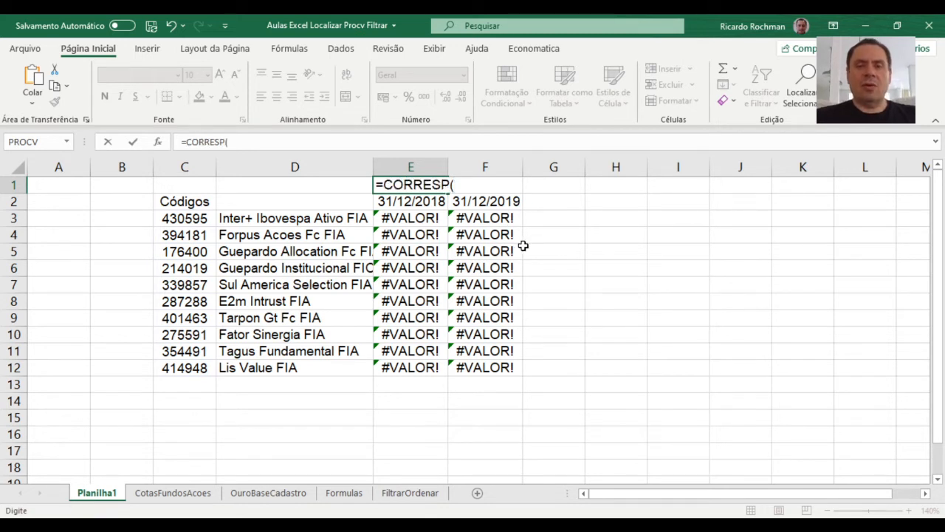
pyautogui.click(380, 202)
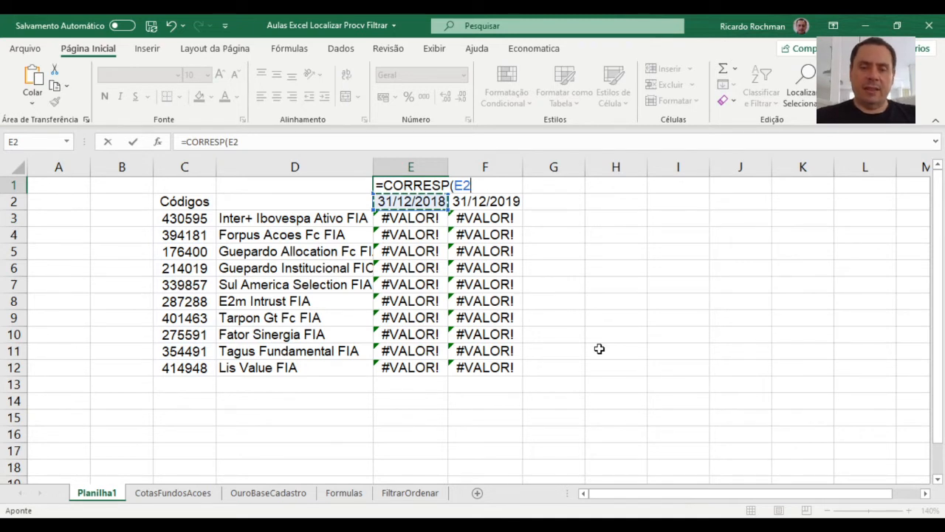
pyautogui.write(';')
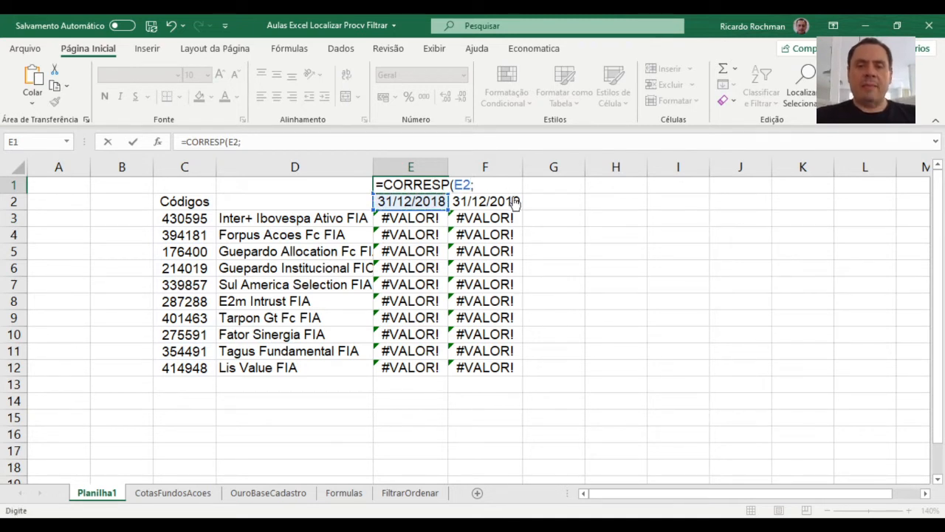
# - Set the CORRESP lookup array to the header row of CotasFundosAcoes as the absolute range $A$1:$AB$1
pyautogui.click(151, 499)
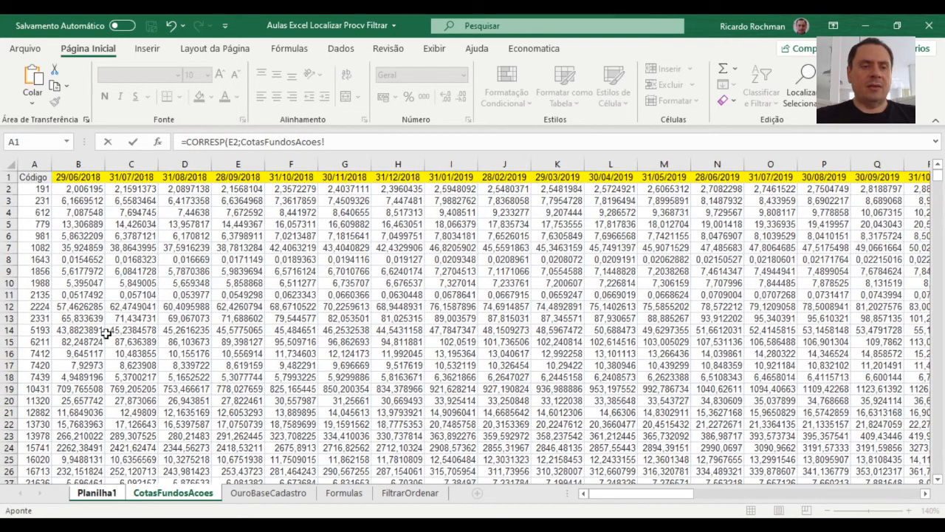
pyautogui.click(43, 179)
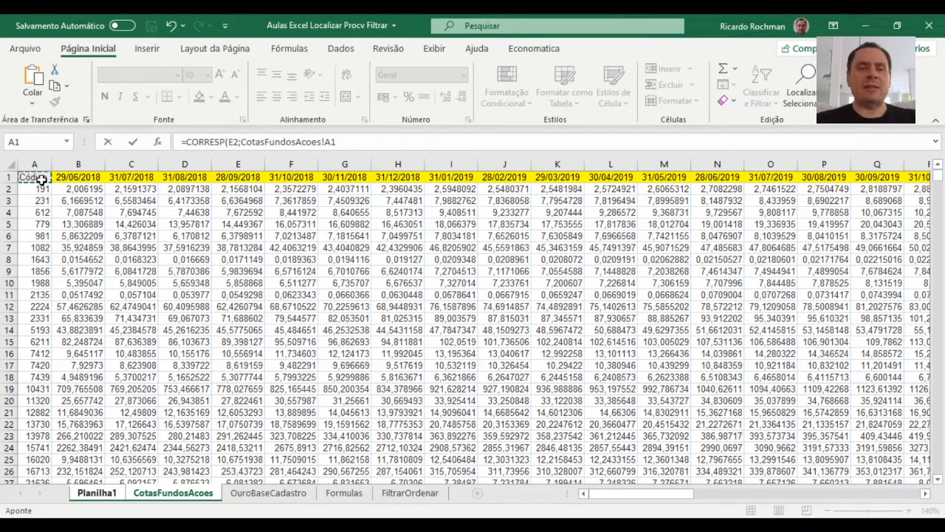
pyautogui.hotkey('shift', 'Right')
pyautogui.hotkey('shift', 'Right')
pyautogui.hotkey('shift', 'Right')
pyautogui.hotkey('shift', 'Right')
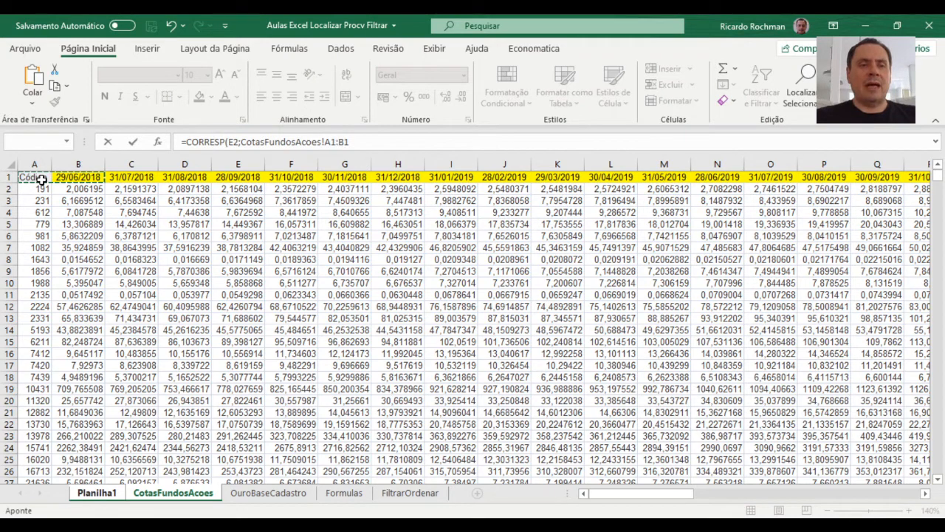
pyautogui.hotkey('shift', 'Right')
pyautogui.hotkey('shift', 'Right')
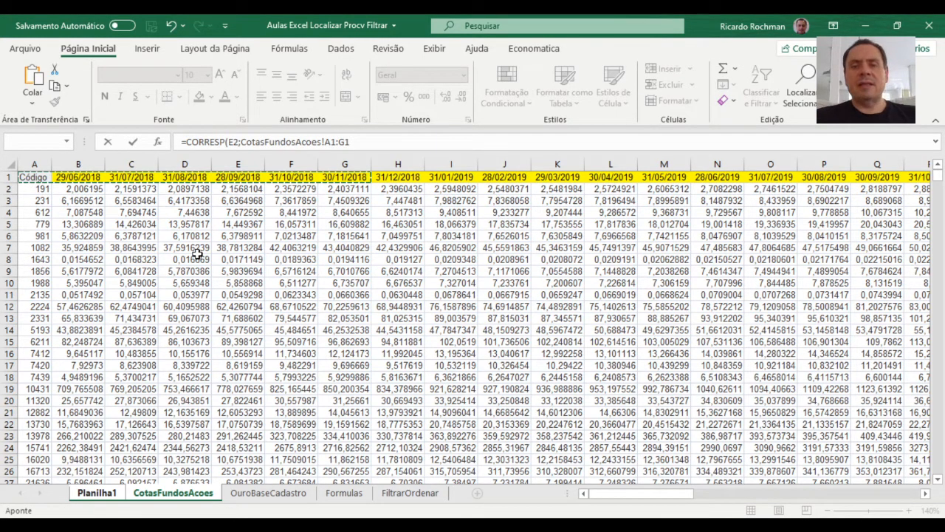
pyautogui.hotkey('shift', 'Right')
pyautogui.hotkey('shift', 'Right')
pyautogui.hotkey('shift', 'Right')
pyautogui.hotkey('shift', 'Right')
pyautogui.hotkey('shift', 'Right')
pyautogui.hotkey('shift', 'Right')
pyautogui.hotkey('shift', 'Right')
pyautogui.hotkey('shift', 'Right')
pyautogui.hotkey('shift', 'Right')
pyautogui.hotkey('shift', 'Right')
pyautogui.hotkey('shift', 'Right')
pyautogui.hotkey('shift', 'Right')
pyautogui.hotkey('shift', 'Right')
pyautogui.hotkey('shift', 'Right')
pyautogui.hotkey('shift', 'Right')
pyautogui.hotkey('shift', 'Right')
pyautogui.hotkey('shift', 'Right')
pyautogui.hotkey('shift', 'Right')
pyautogui.hotkey('shift', 'Right')
pyautogui.hotkey('shift', 'Right')
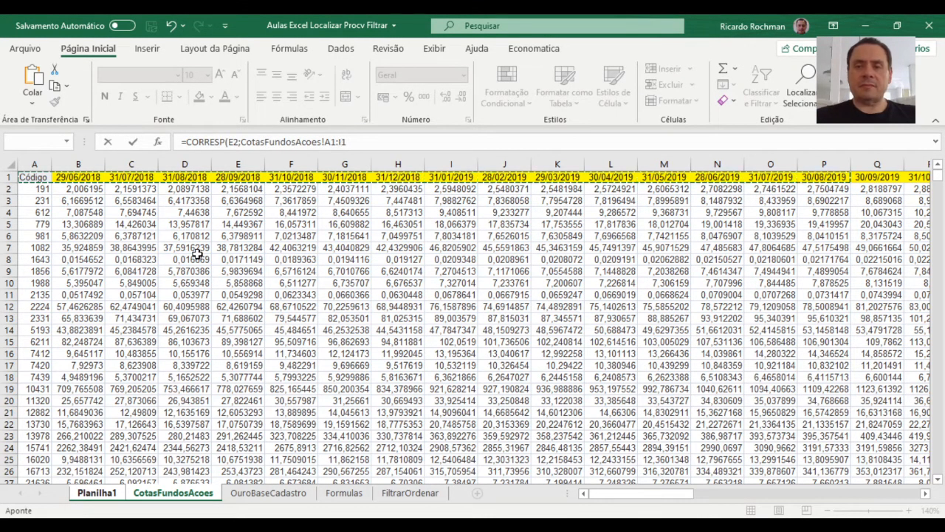
pyautogui.hotkey('shift', 'Left')
pyautogui.hotkey('shift', 'Left')
pyautogui.hotkey('shift', 'Left')
pyautogui.hotkey('shift', 'Left')
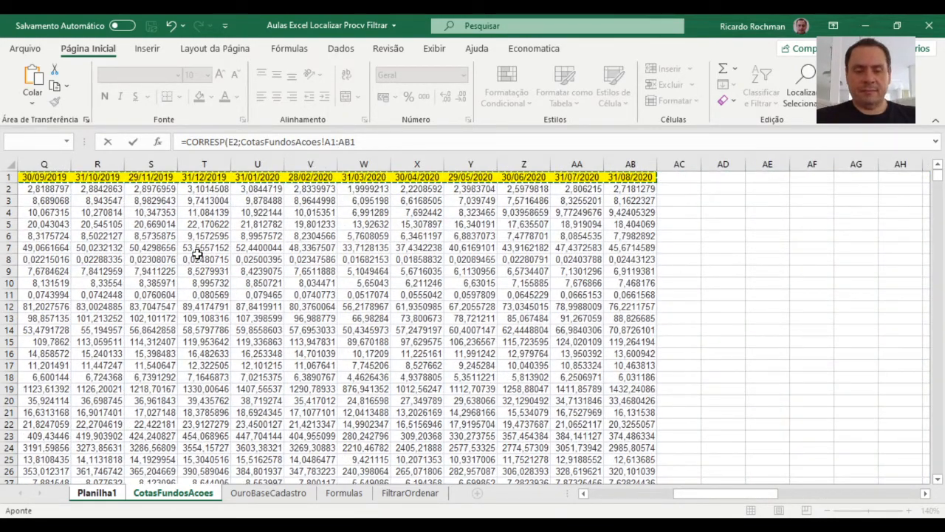
pyautogui.press('F4')
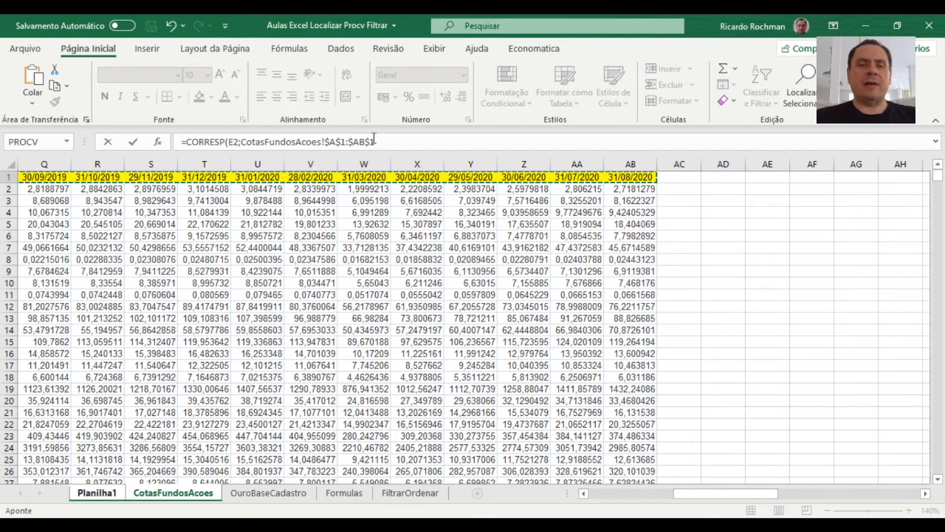
# - Complete the CORRESP formula in E1 with match type 0 for an exact match, and check it against the date in E2
pyautogui.click(387, 140)
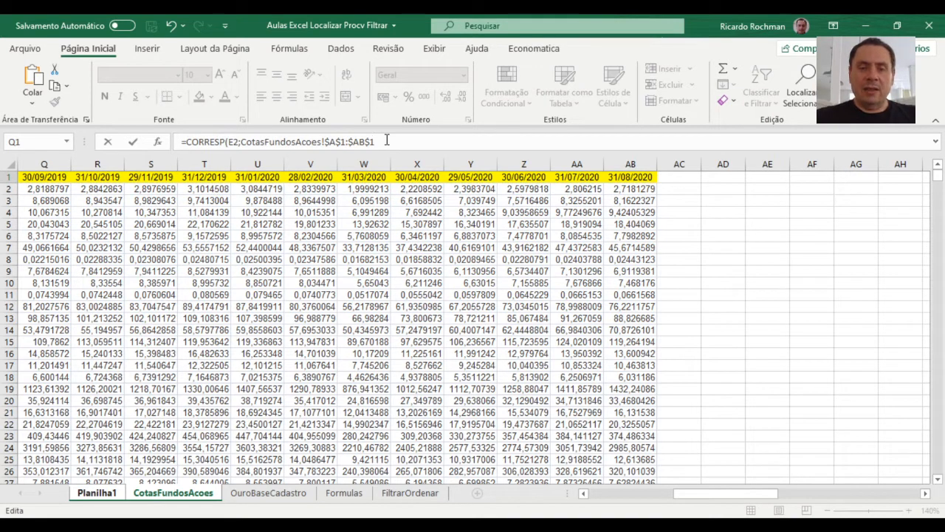
pyautogui.write(';')
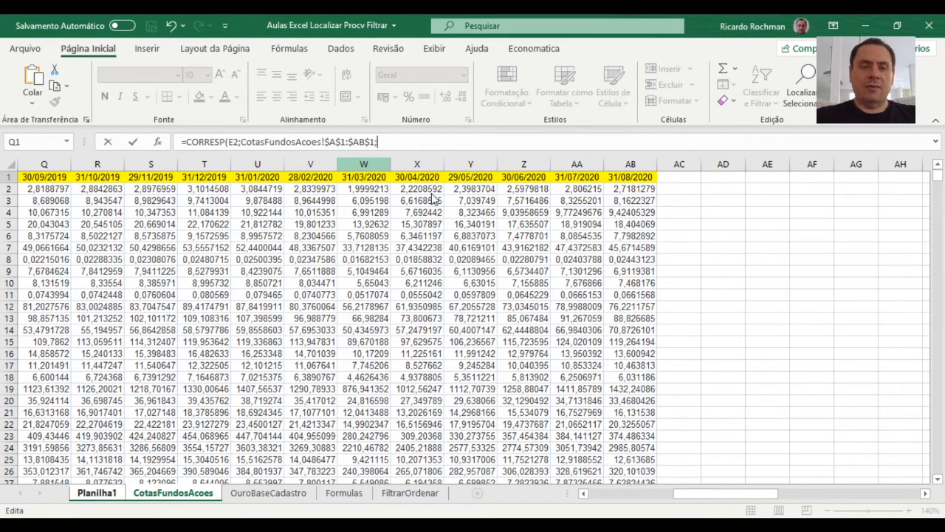
pyautogui.write('0')
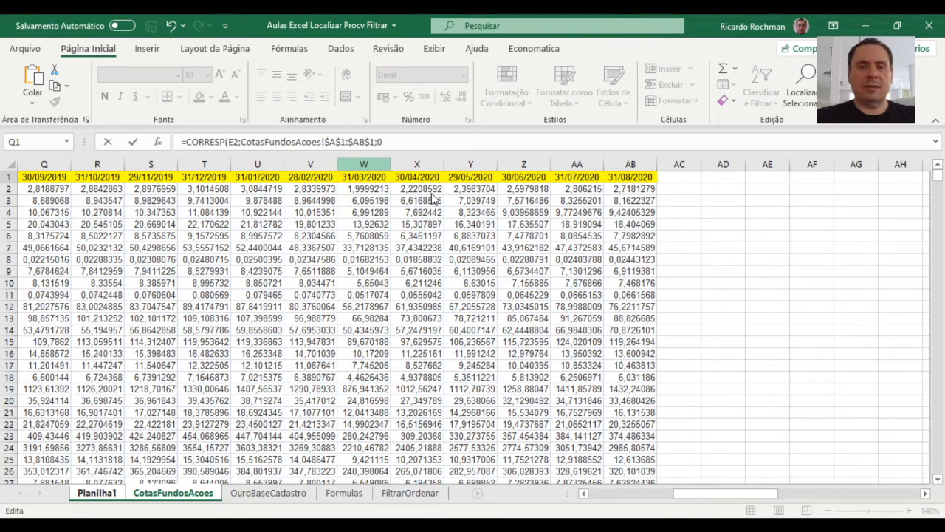
pyautogui.write(')')
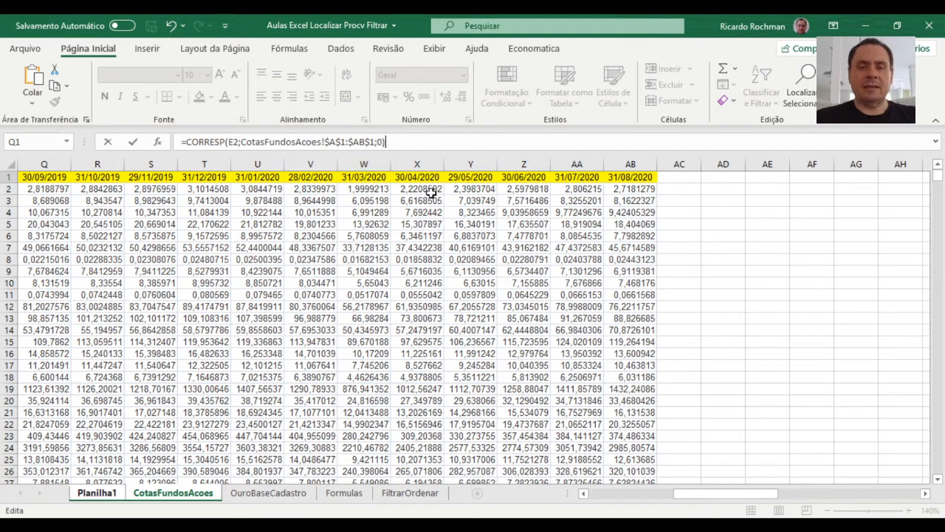
pyautogui.press('Return')
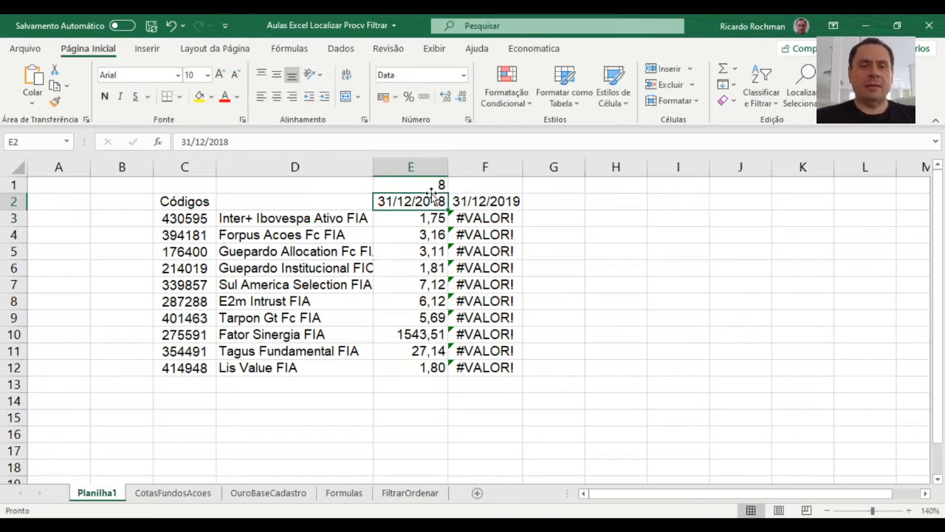
pyautogui.click(432, 193)
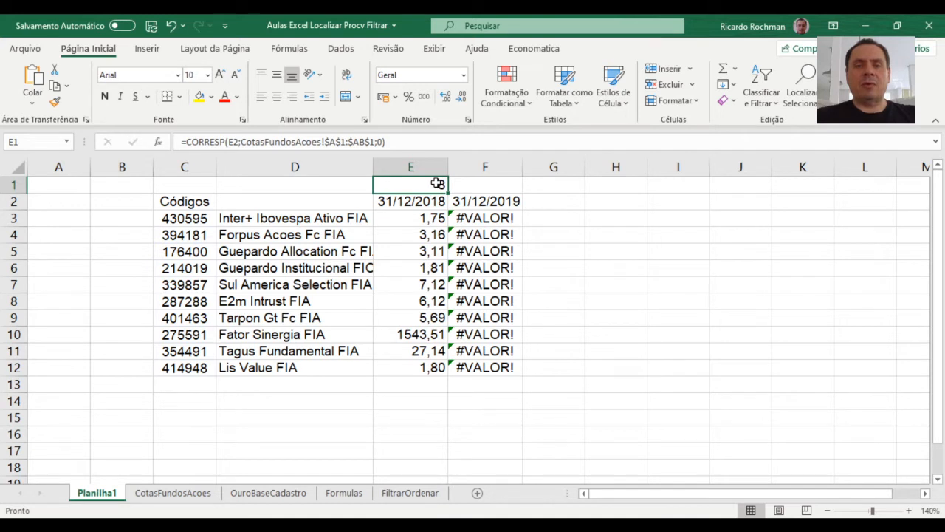
pyautogui.click(420, 201)
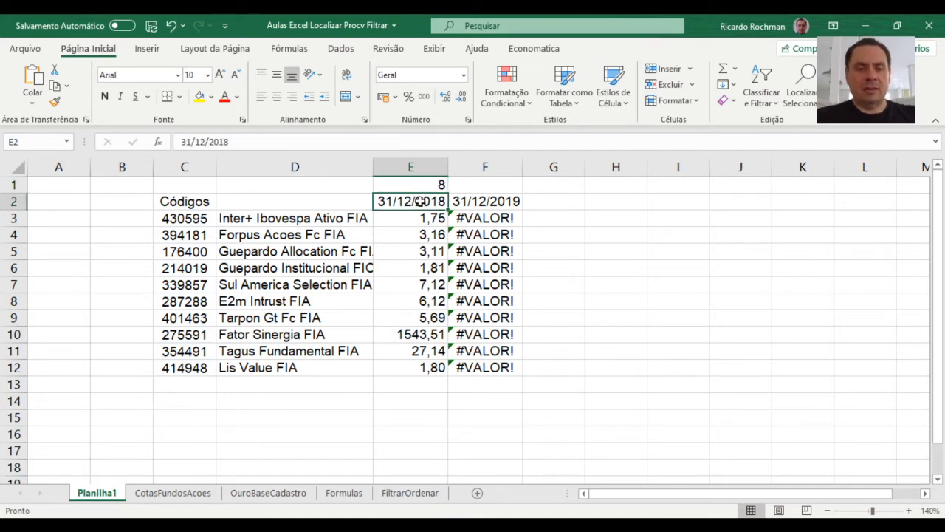
pyautogui.press('F2')
pyautogui.press('Escape')
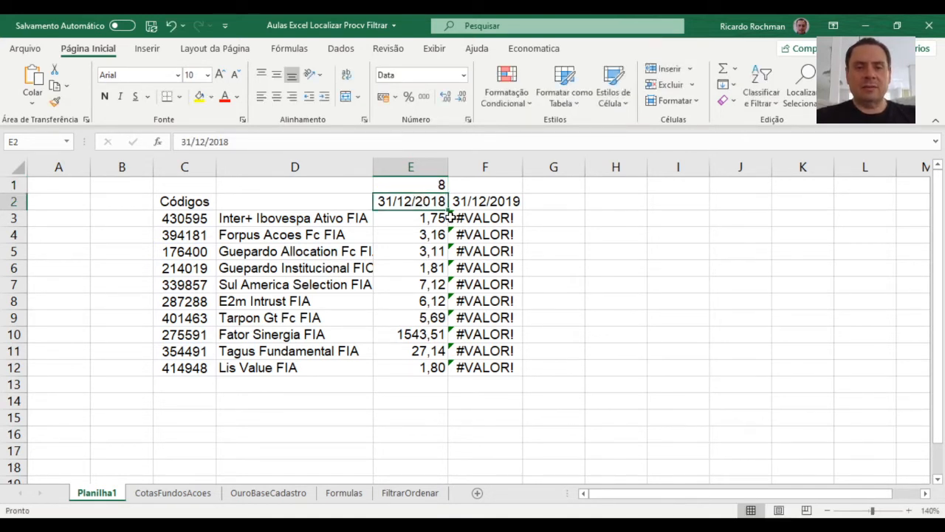
# - Copy the CORRESP formula from E1 across to F1 and check it against the date in F2
pyautogui.doubleClick(440, 185)
pyautogui.hotkey('ctrl', 'v')
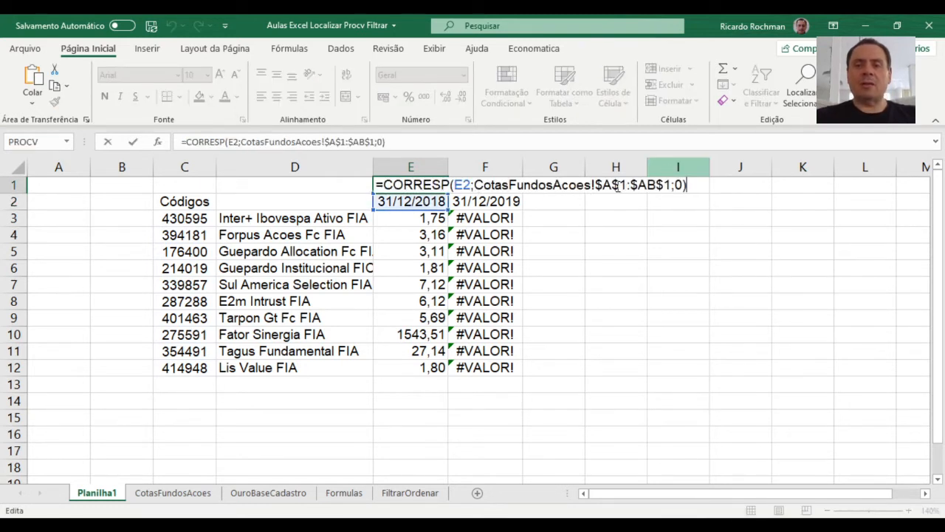
pyautogui.hotkey('ctrl', 'Return')
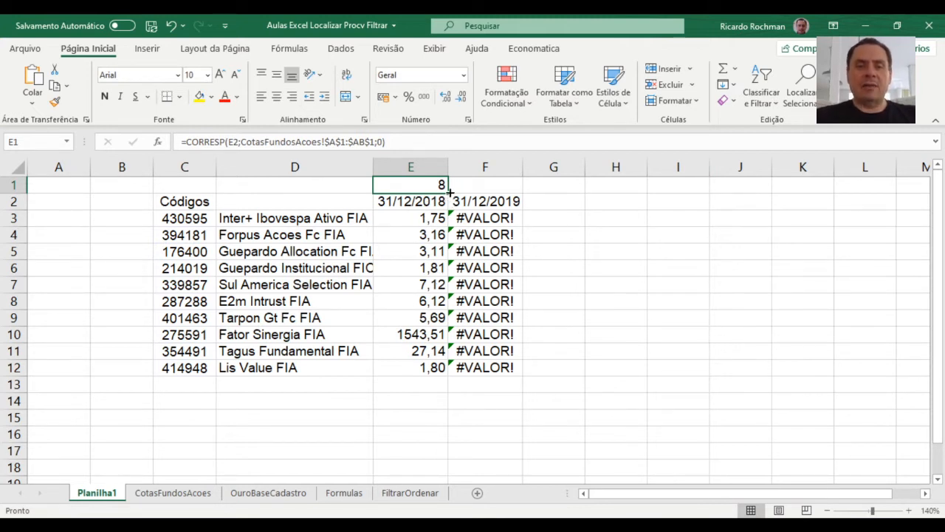
pyautogui.moveTo(448, 193); pyautogui.dragTo(508, 187)
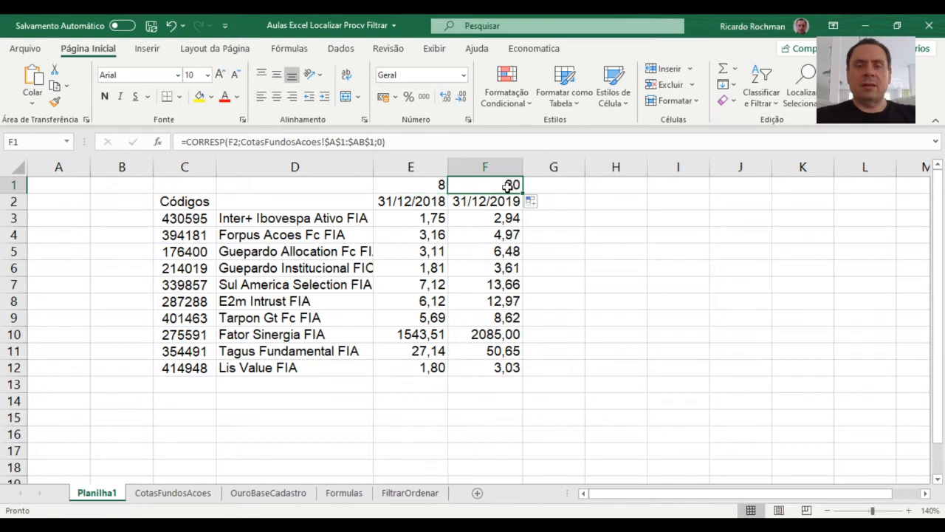
pyautogui.click(502, 207)
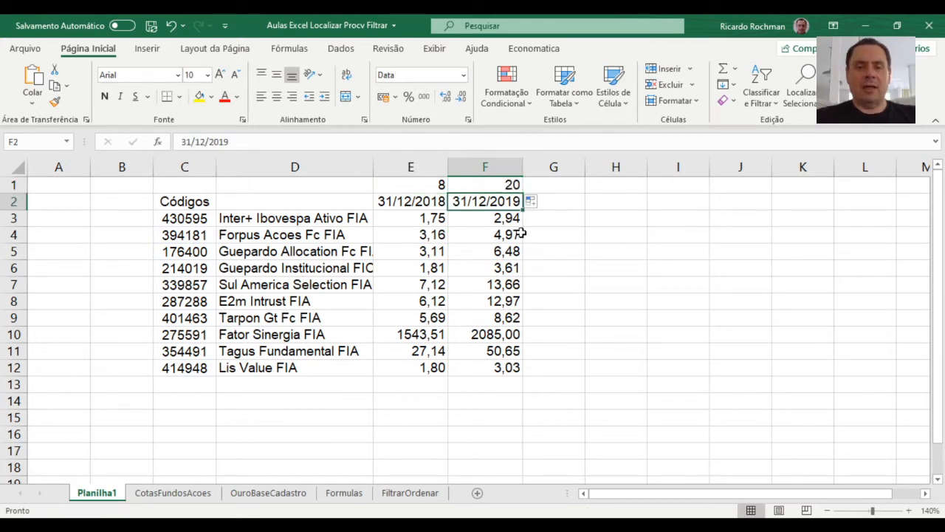
pyautogui.press('F2')
pyautogui.press('Escape')
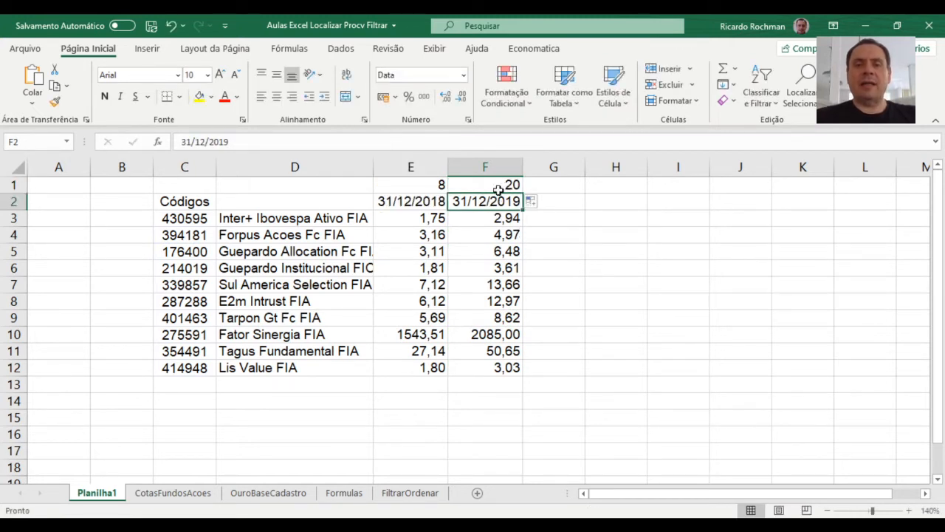
pyautogui.click(501, 184)
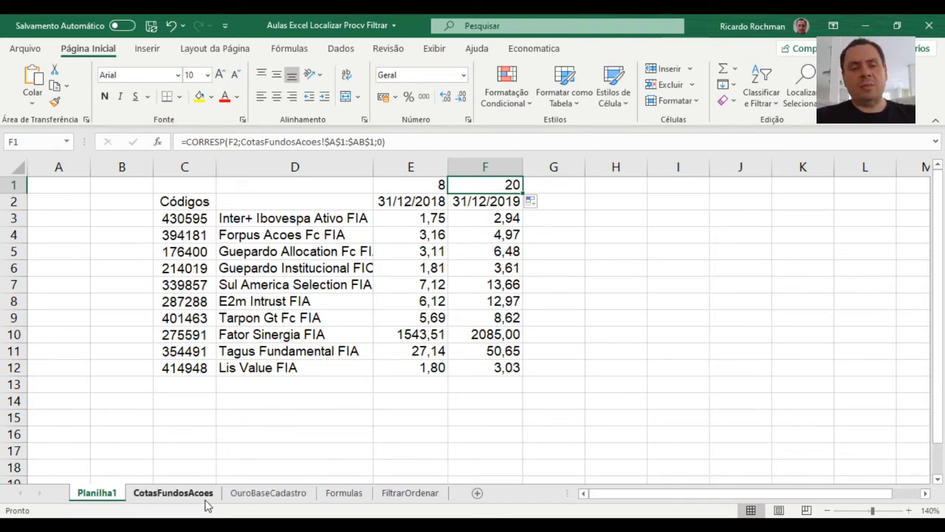
# - Check the date headers in CotasFundosAcoes, and set the date in F2 of Planilha1 to 31/08/2020
pyautogui.click(175, 492)
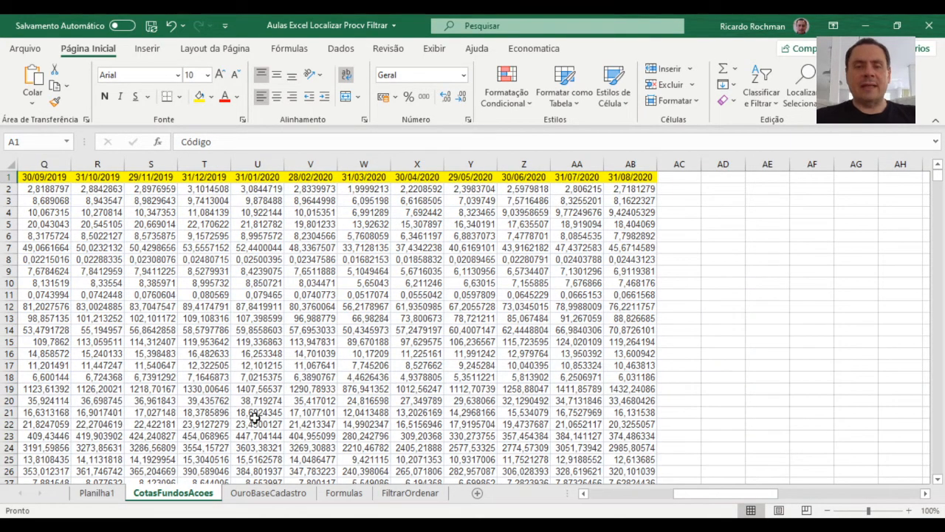
pyautogui.click(111, 493)
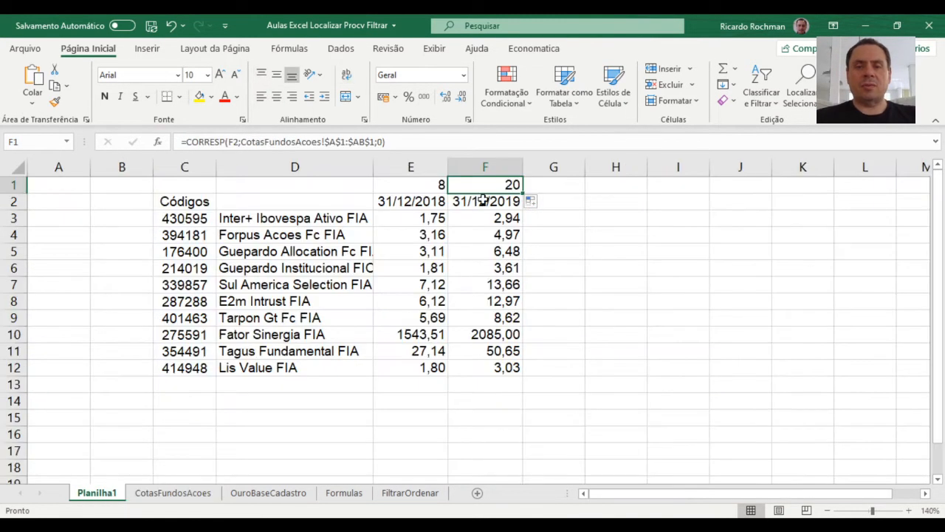
pyautogui.press('Down')
pyautogui.press('Up')
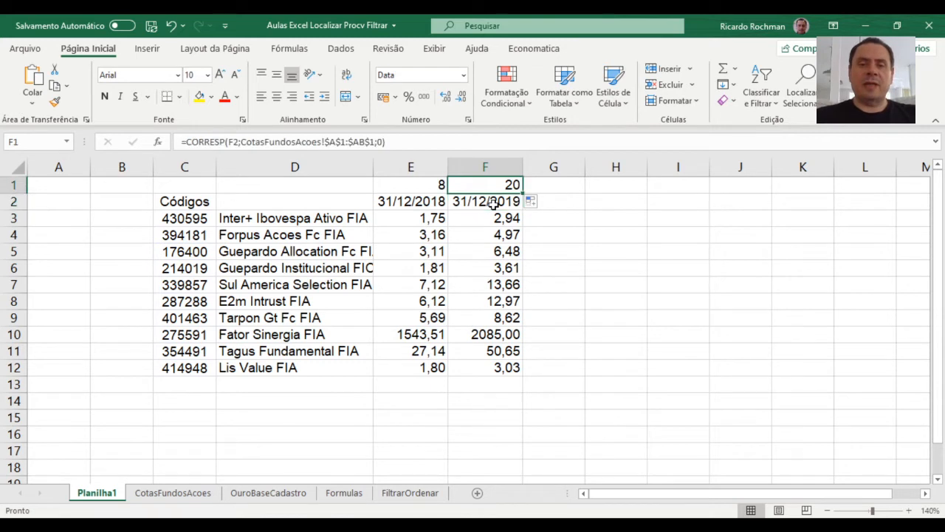
pyautogui.press('Left')
pyautogui.press('Down')
pyautogui.press('Right')
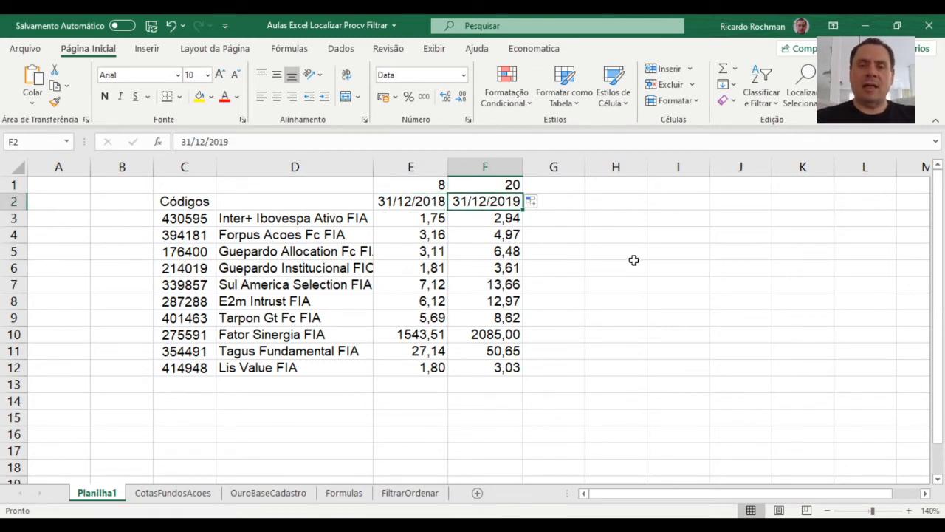
pyautogui.write('31/08/')
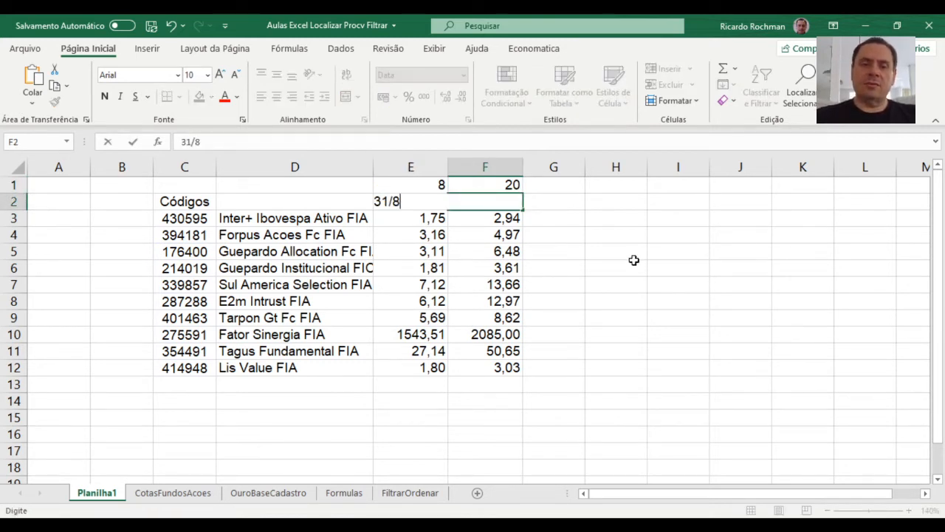
pyautogui.write('2020')
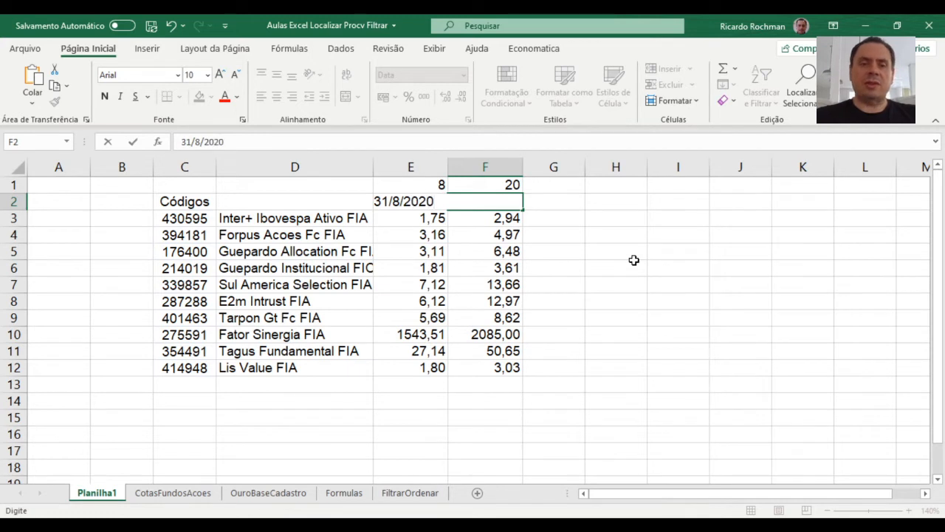
pyautogui.press('Return')
pyautogui.press('Up')
pyautogui.press('Up')
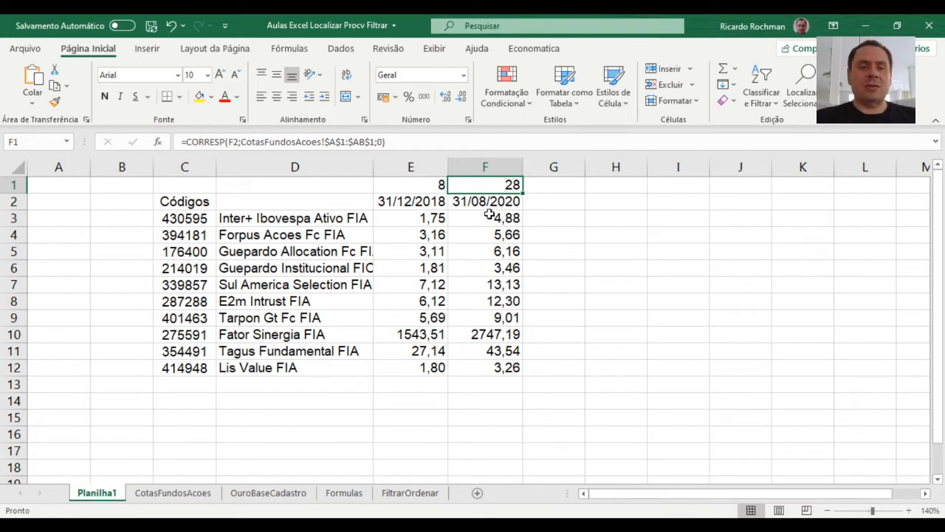
# - Examine the PROCV formula in F3 and the CORRESP formulas in F1 and E1 that supply the column indexes
pyautogui.press('Down')
pyautogui.press('Down')
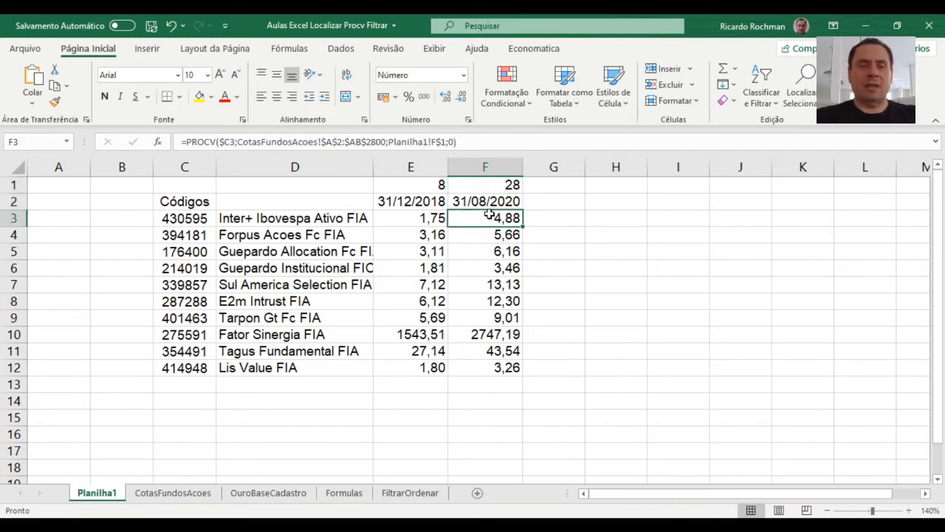
pyautogui.press('F2')
pyautogui.press('Escape')
pyautogui.press('Up')
pyautogui.press('Up')
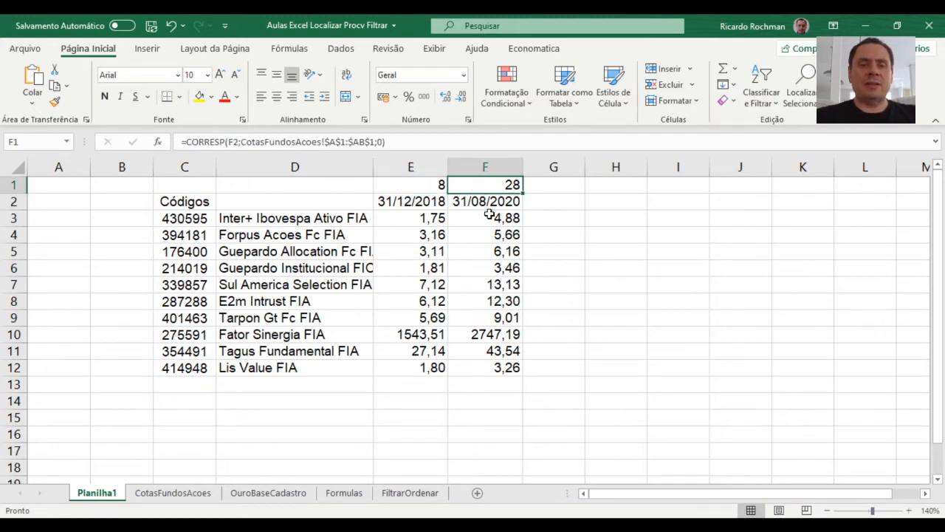
pyautogui.press('Down')
pyautogui.press('Up')
pyautogui.press('Left')
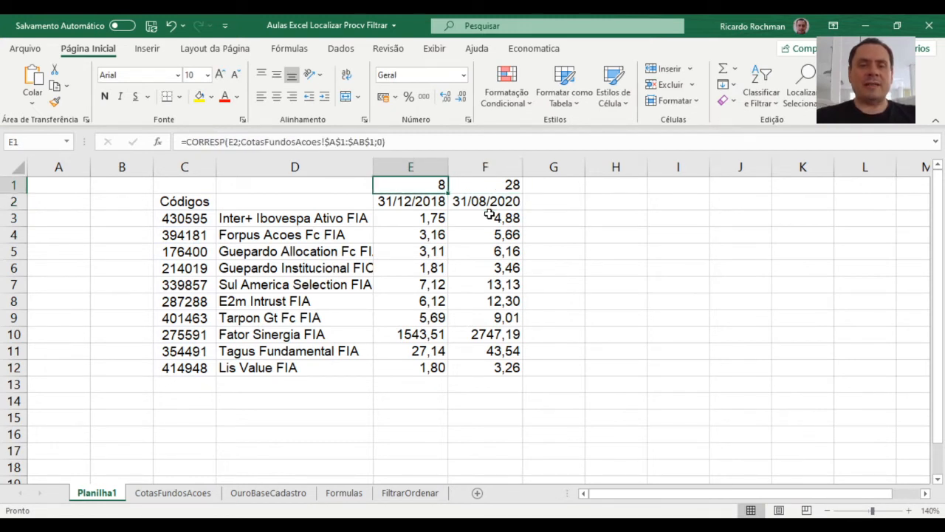
pyautogui.press('F2')
pyautogui.press('Escape')
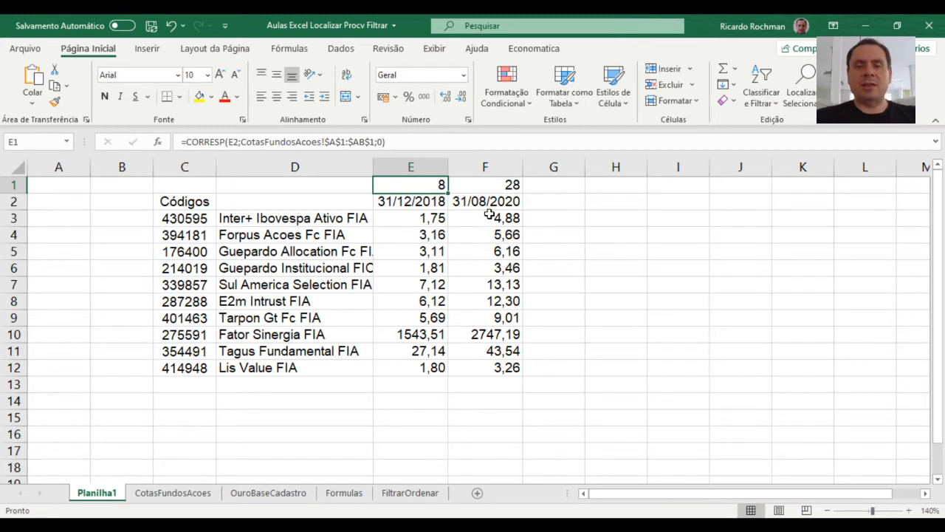
pyautogui.press('Down')
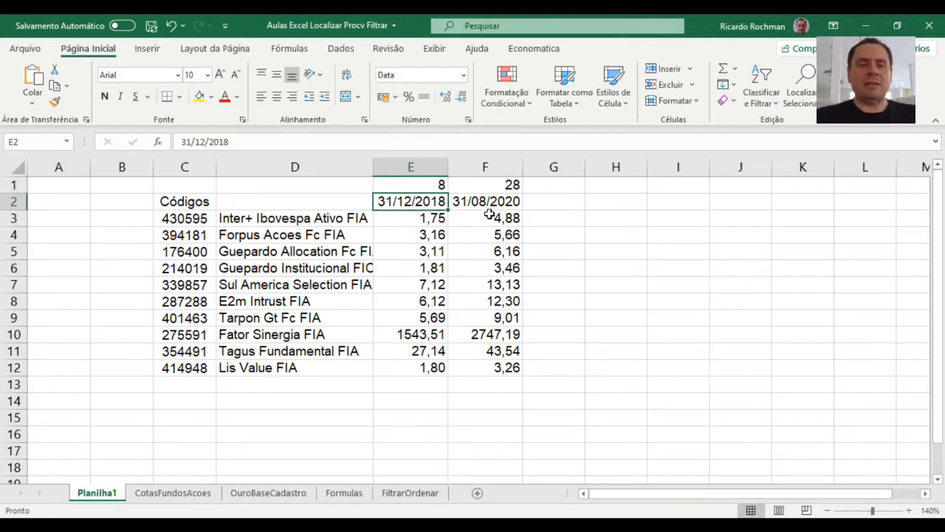
# - Replace the fund code in C6 with 191
pyautogui.press('Left')
pyautogui.press('Left')
pyautogui.press('Down')
pyautogui.press('Down')
pyautogui.press('Down')
pyautogui.press('Down')
pyautogui.press('Down')
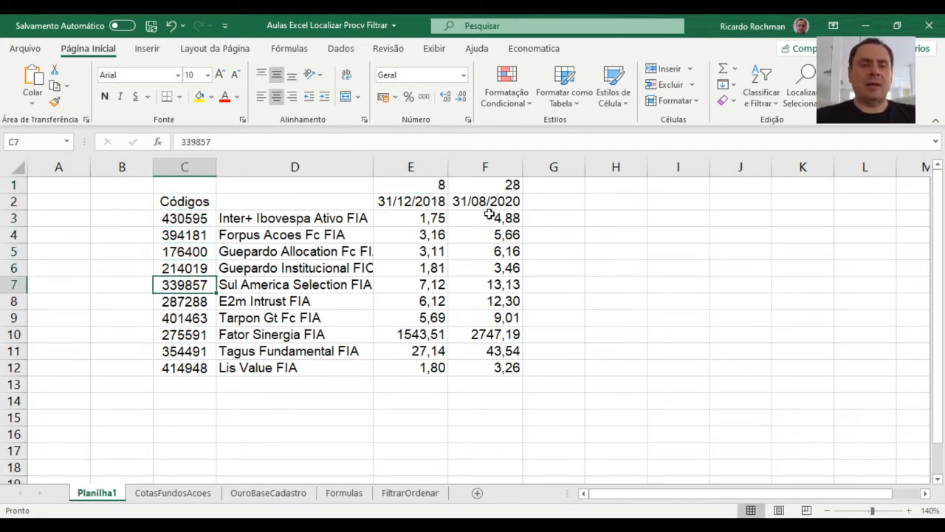
pyautogui.press('Down')
pyautogui.press('Down')
pyautogui.press('Up')
pyautogui.press('Up')
pyautogui.press('Up')
pyautogui.press('Up')
pyautogui.press('Up')
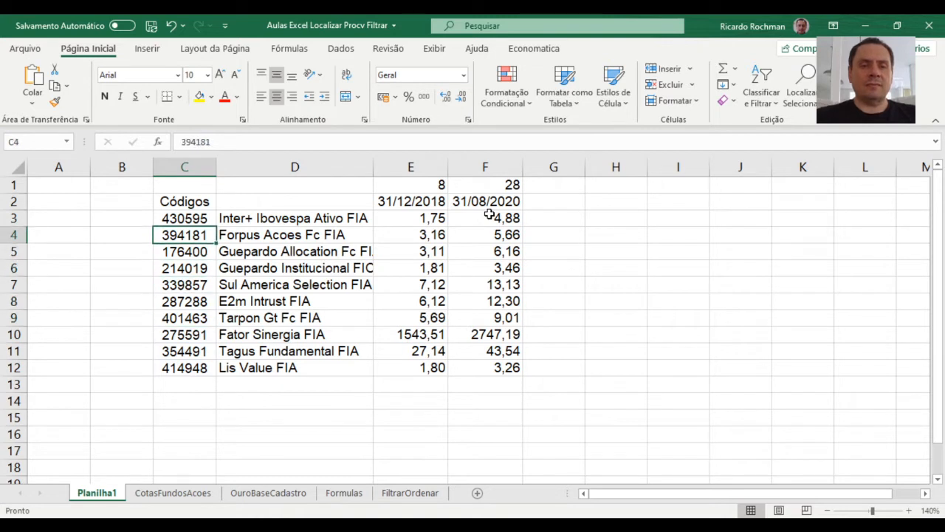
pyautogui.press('Up')
pyautogui.press('Down')
pyautogui.press('Down')
pyautogui.press('Down')
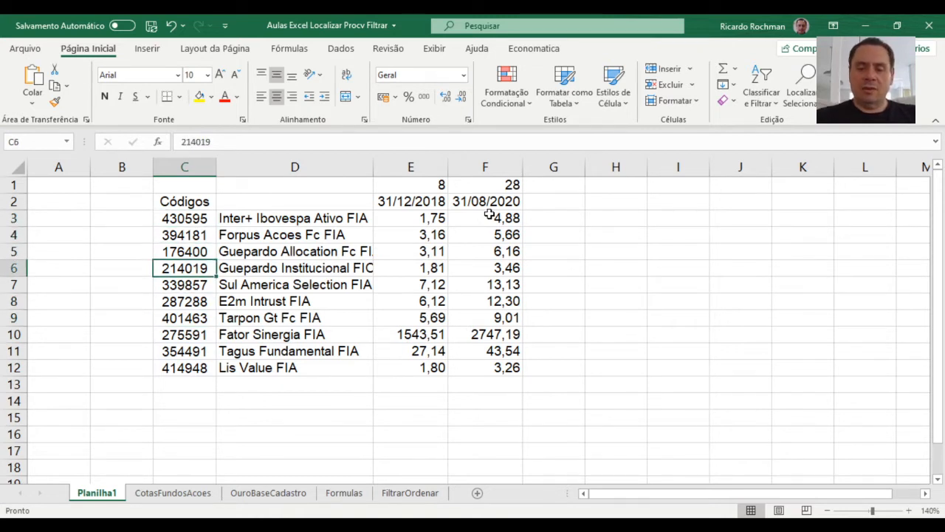
pyautogui.write('191')
pyautogui.press('Return')
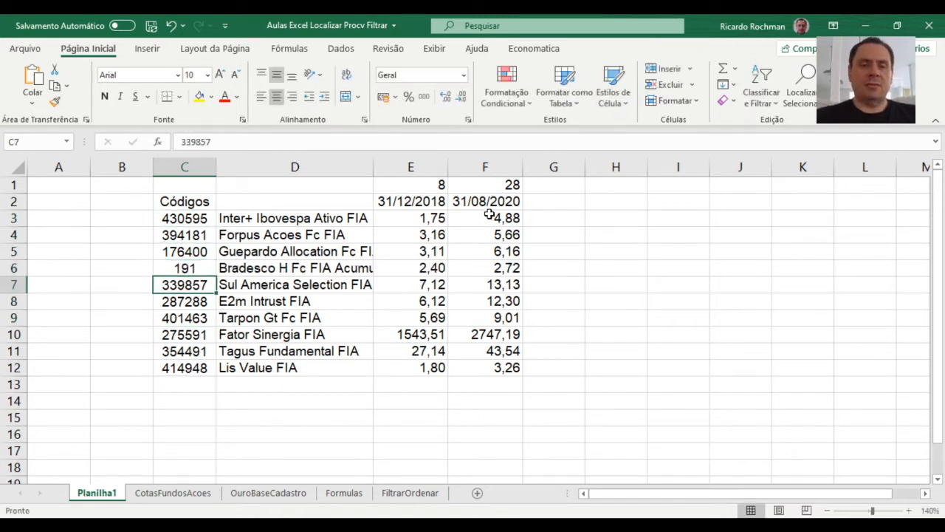
# - Set the date in E2 to 28/02/2020, a date from the headers of CotasFundosAcoes
pyautogui.press('Up')
pyautogui.press('Up')
pyautogui.press('Up')
pyautogui.press('Up')
pyautogui.press('Right')
pyautogui.press('Right')
pyautogui.press('Right')
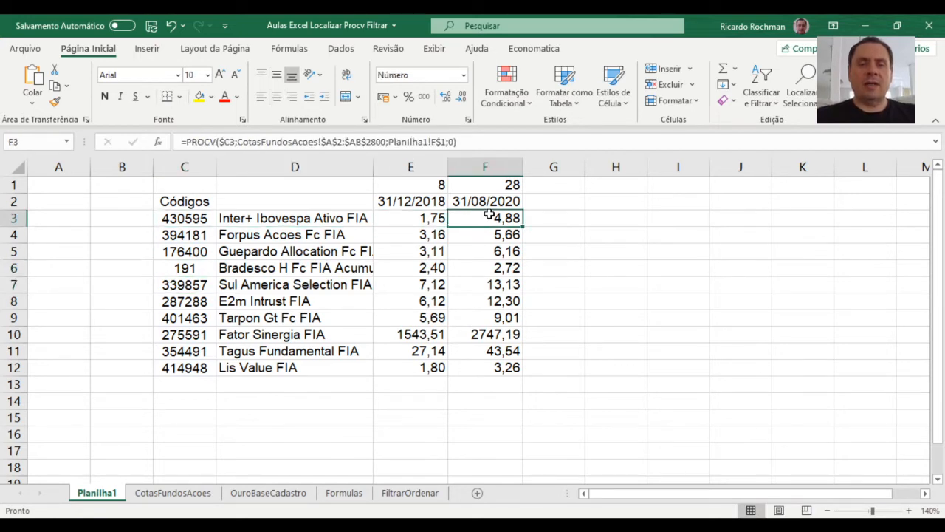
pyautogui.press('Up')
pyautogui.press('Left')
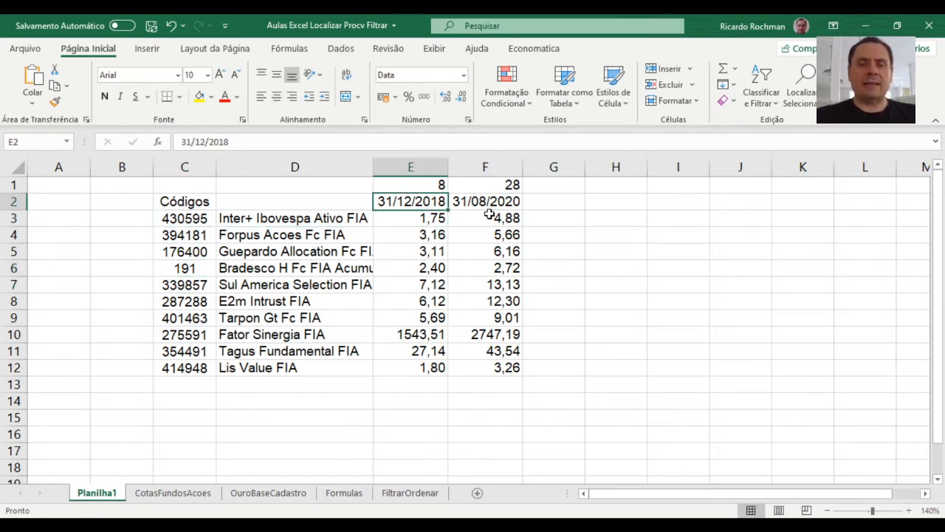
pyautogui.click(194, 500)
pyautogui.click(106, 497)
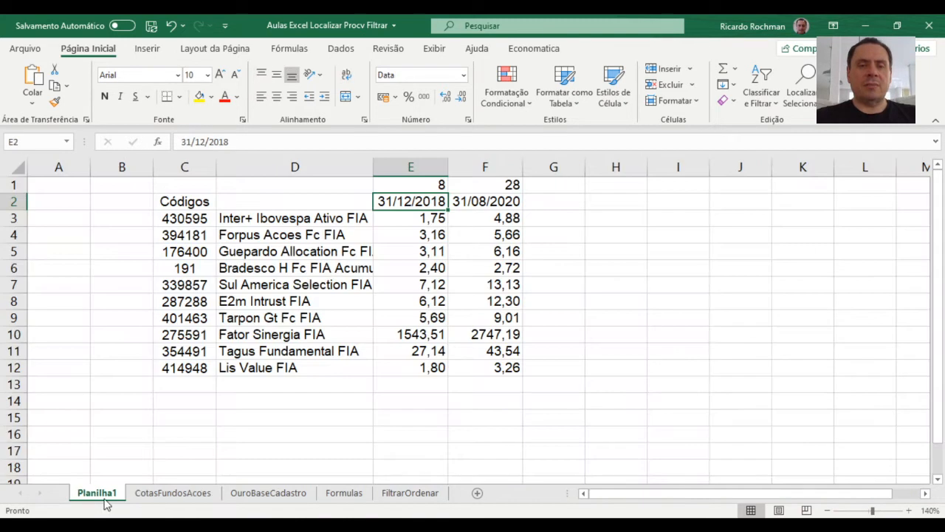
pyautogui.write('28/02')
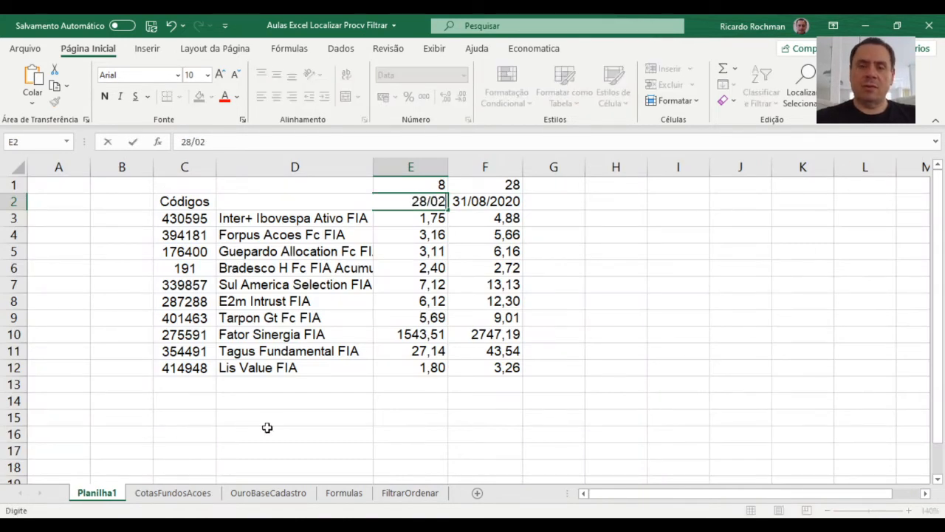
pyautogui.write('/2020')
pyautogui.press('Return')
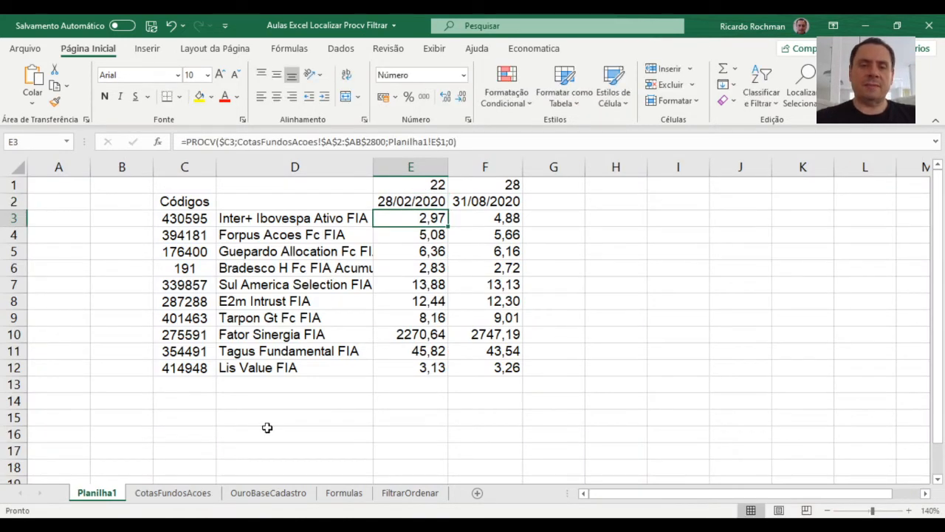
# - Check the column index in E1 and the fund name and quotas returned for code 191 in row 6
pyautogui.press('Up')
pyautogui.press('Up')
pyautogui.press('Down')
pyautogui.press('Down')
pyautogui.press('Down')
pyautogui.press('Down')
pyautogui.press('Down')
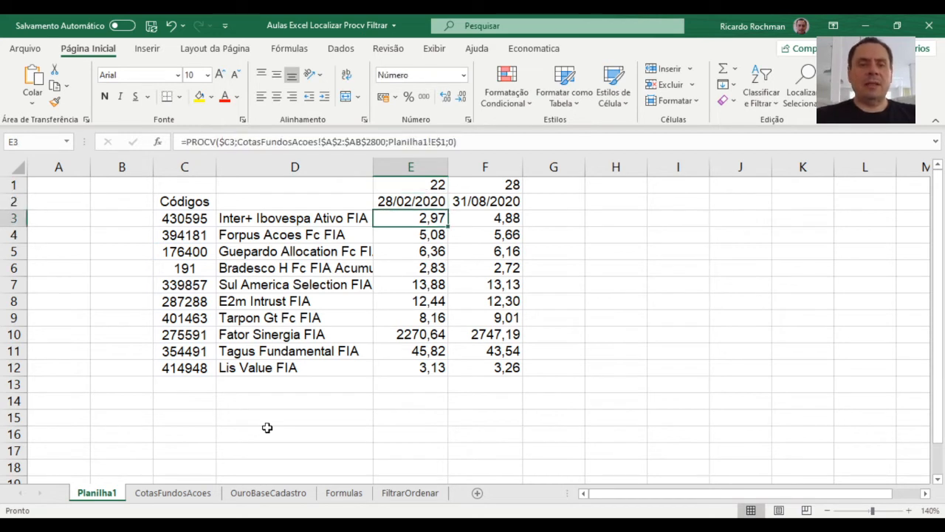
pyautogui.press('Left')
pyautogui.press('Left')
pyautogui.press('Right')
pyautogui.press('Right')
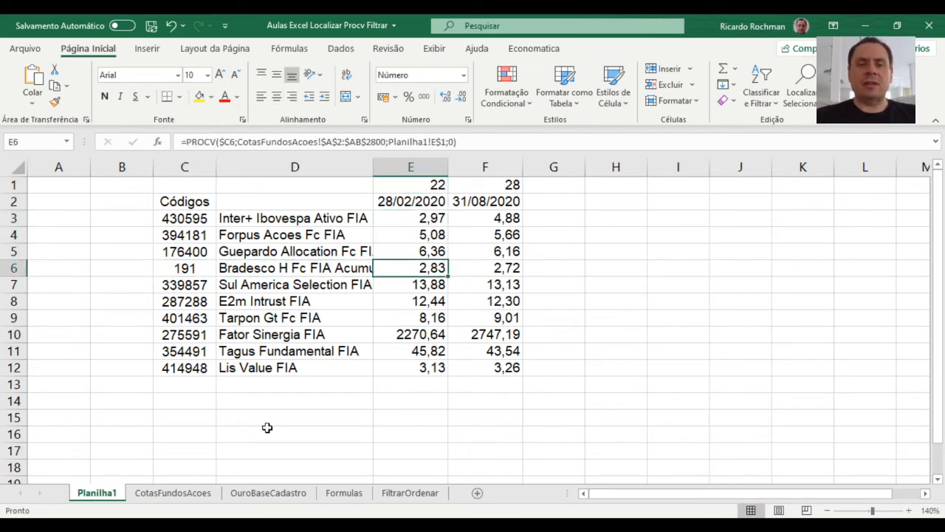
pyautogui.press('Right')
pyautogui.press('Left')
pyautogui.press('Left')
pyautogui.press('Left')
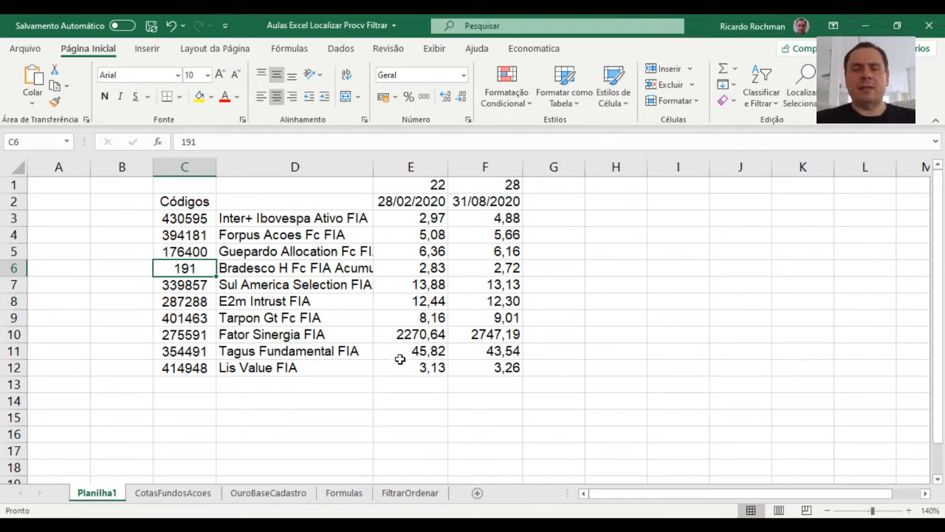
# - Review the arguments of the PROCV formula in E3, and compare it with the name lookup in D3 and the code in C3
pyautogui.doubleClick(417, 218)
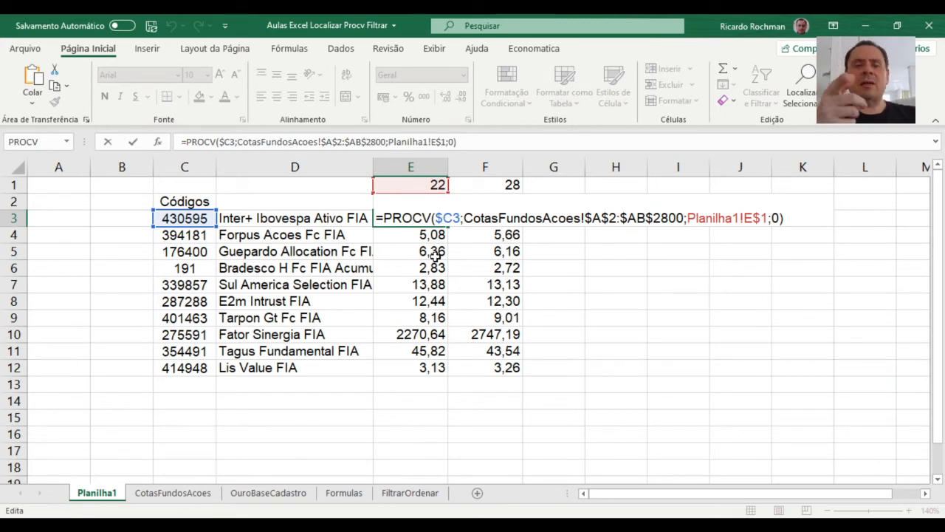
pyautogui.hotkey('ctrl', 'Return')
pyautogui.press('Left')
pyautogui.press('Left')
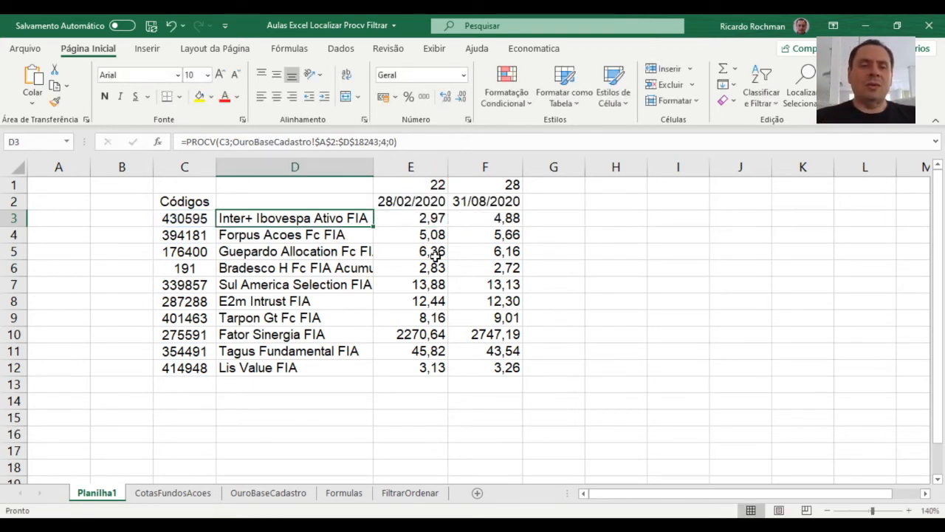
pyautogui.press('Right')
pyautogui.press('Right')
pyautogui.press('Left')
pyautogui.press('Left')
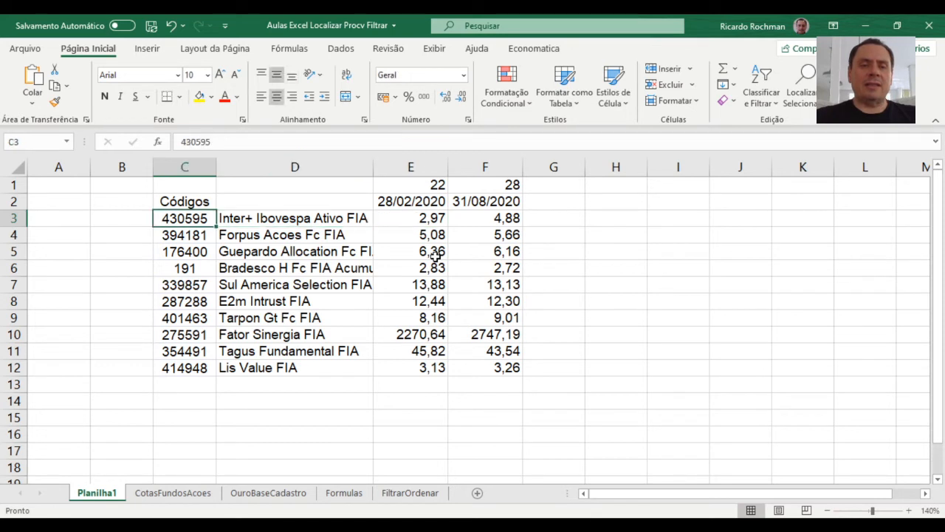
# - Examine the lookup results for fund code 191 across C6:F6
pyautogui.press('Right')
pyautogui.press('Right')
pyautogui.press('Down')
pyautogui.press('Down')
pyautogui.press('Down')
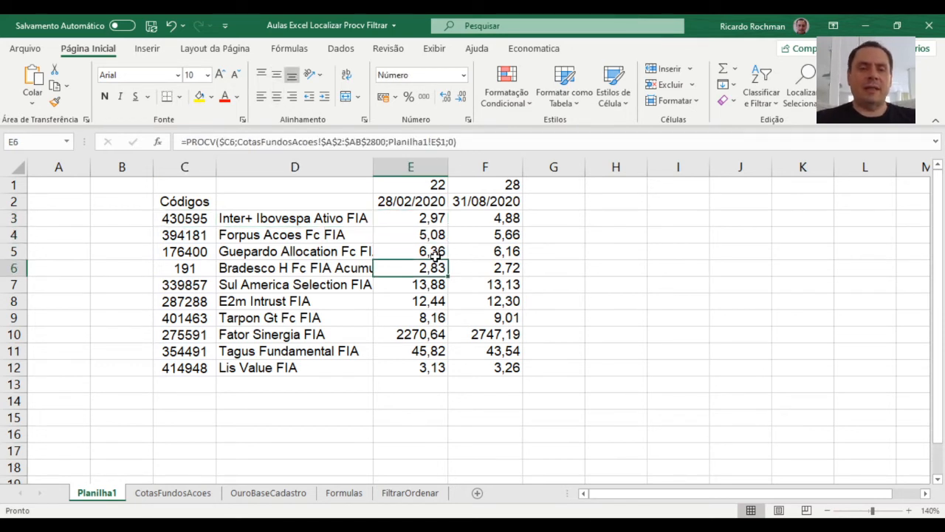
pyautogui.moveTo(185, 268); pyautogui.dragTo(461, 269)
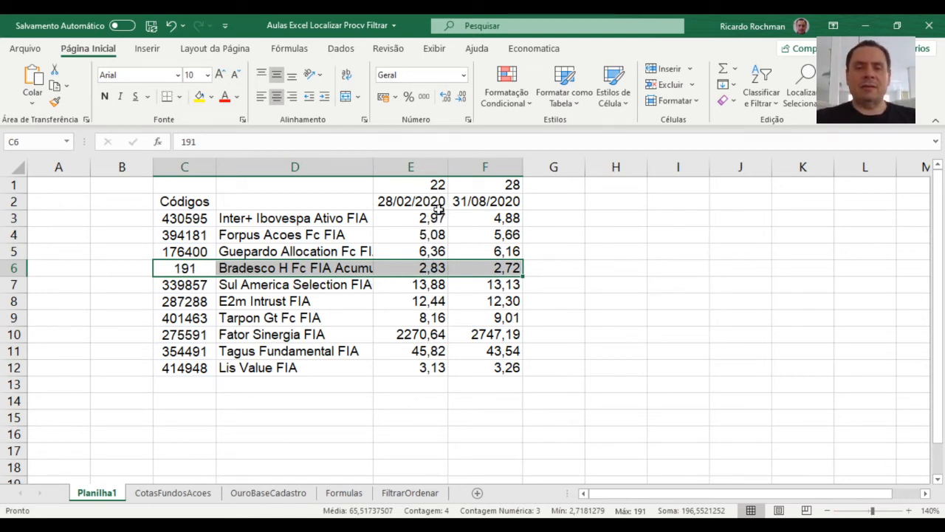
# - Check the quotas for fund code 191 on 28/02/2020 and 31/08/2020 in CotasFundosAcoes against the Planilha1 results
pyautogui.click(197, 494)
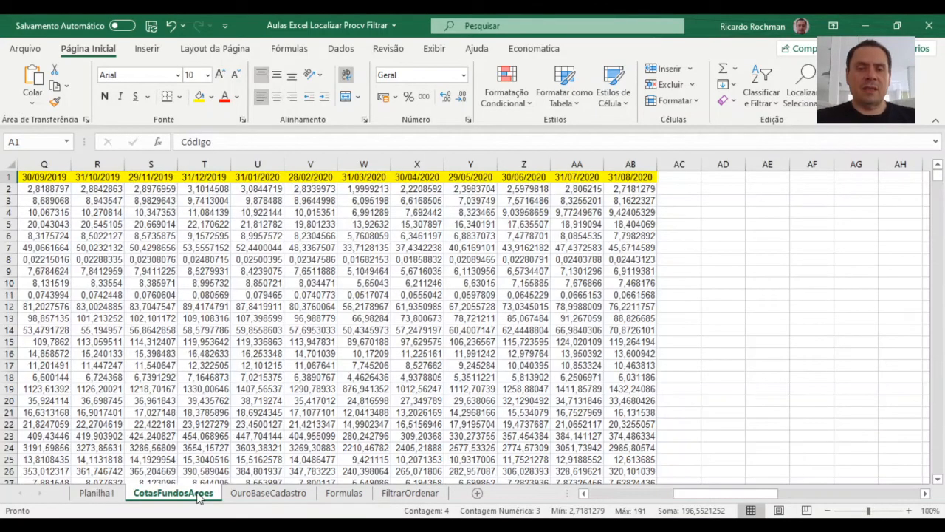
pyautogui.click(311, 189)
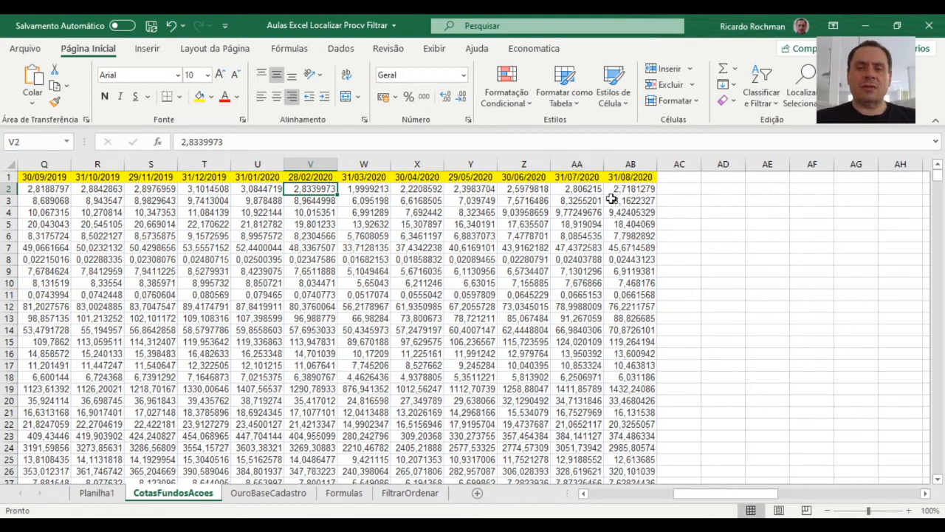
pyautogui.click(97, 493)
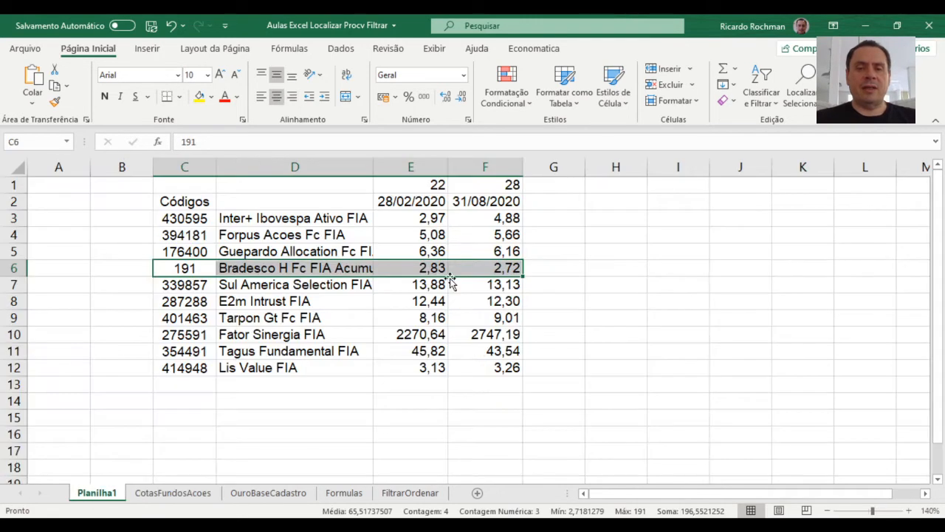
# - Display the quota in F6 with three decimal places, and return it to two
pyautogui.click(497, 272)
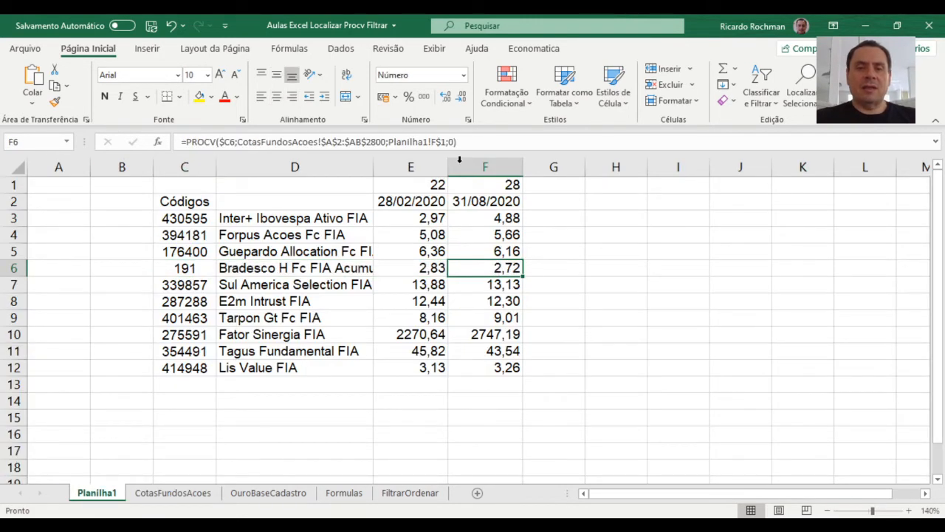
pyautogui.click(446, 98)
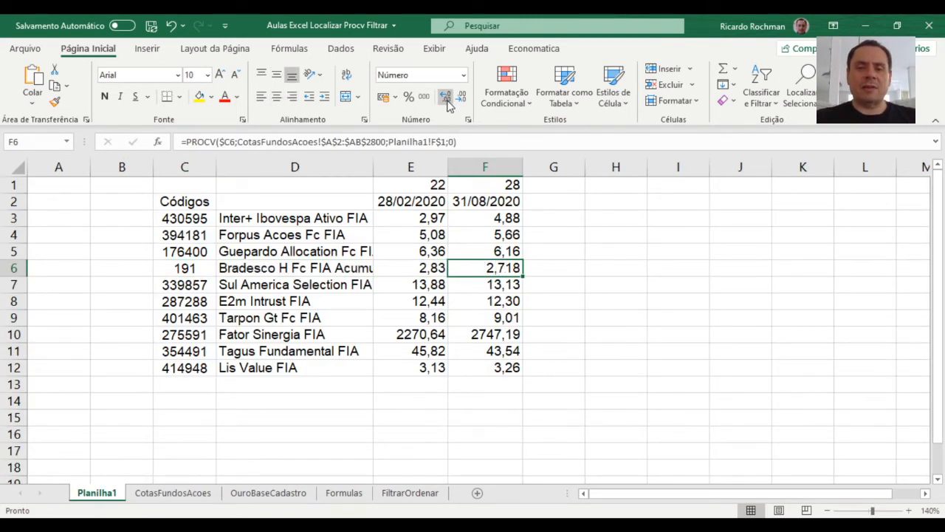
pyautogui.click(461, 97)
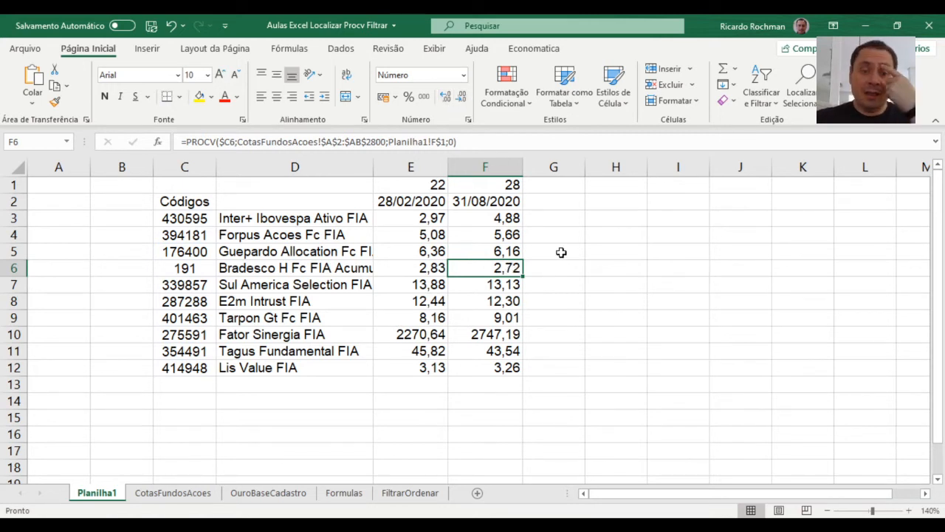
# - Undo the recent changes to the decimals in F6, the date in E2 and the fund code in C6
pyautogui.click(185, 268)
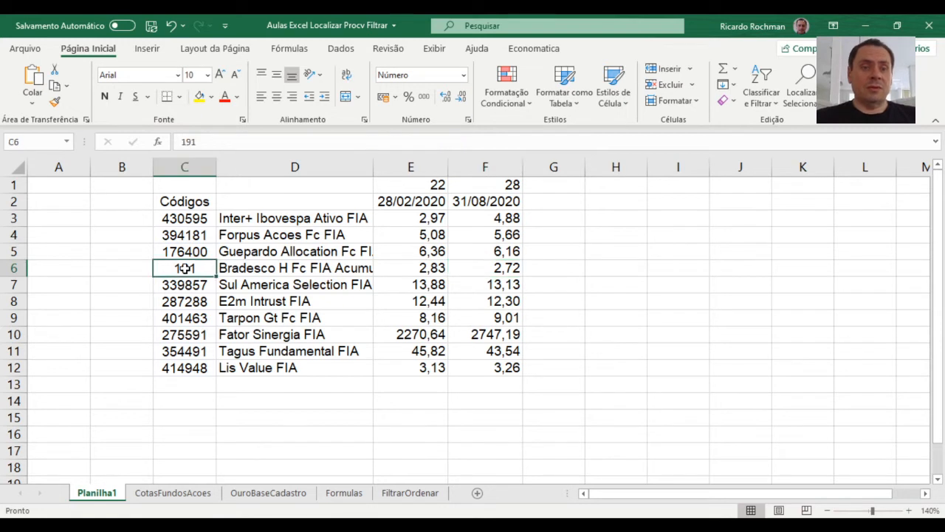
pyautogui.click(169, 27)
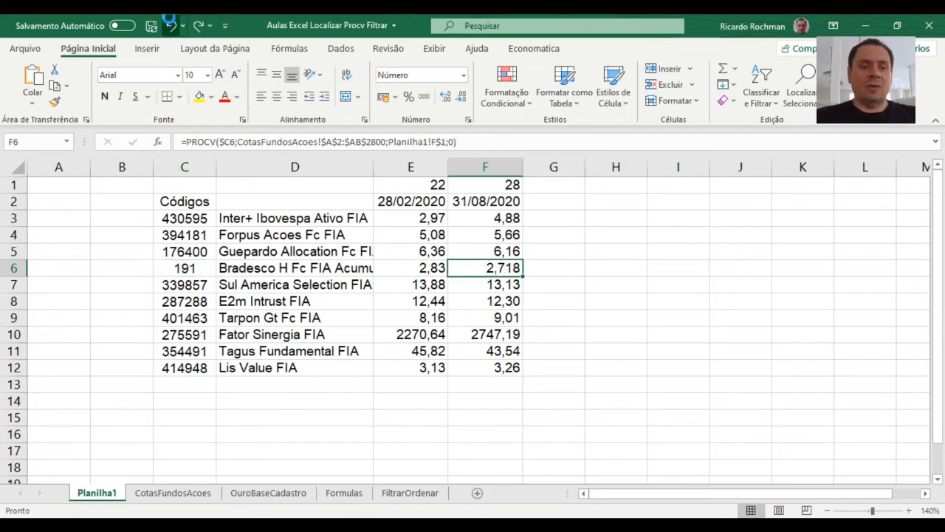
pyautogui.click(170, 25)
pyautogui.click(169, 25)
pyautogui.click(169, 25)
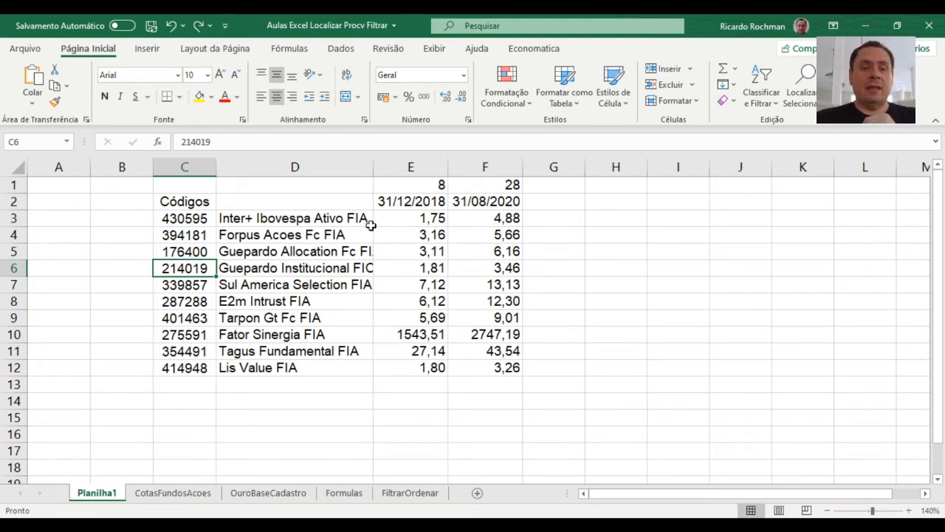
# - Review the PROCV fund name lookup in D3 and the CORRESP column index formula in E1
pyautogui.click(323, 225)
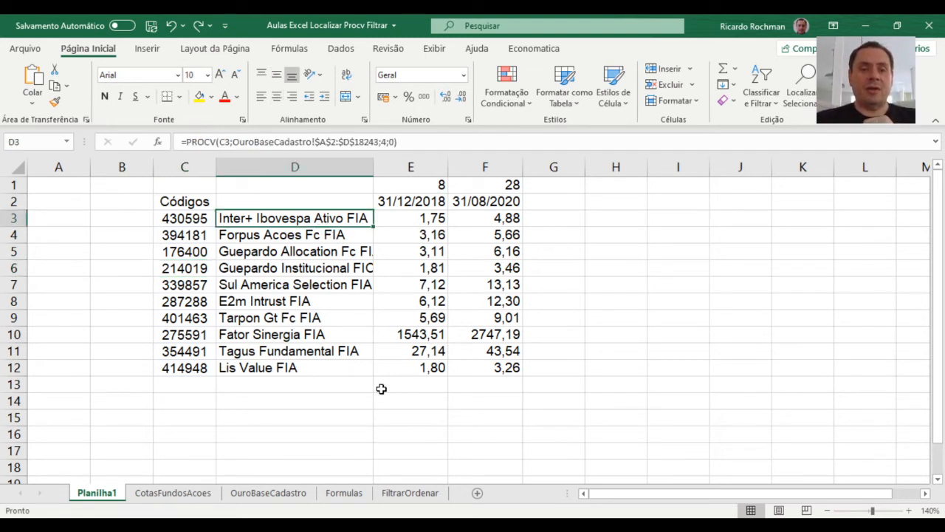
pyautogui.click(575, 215)
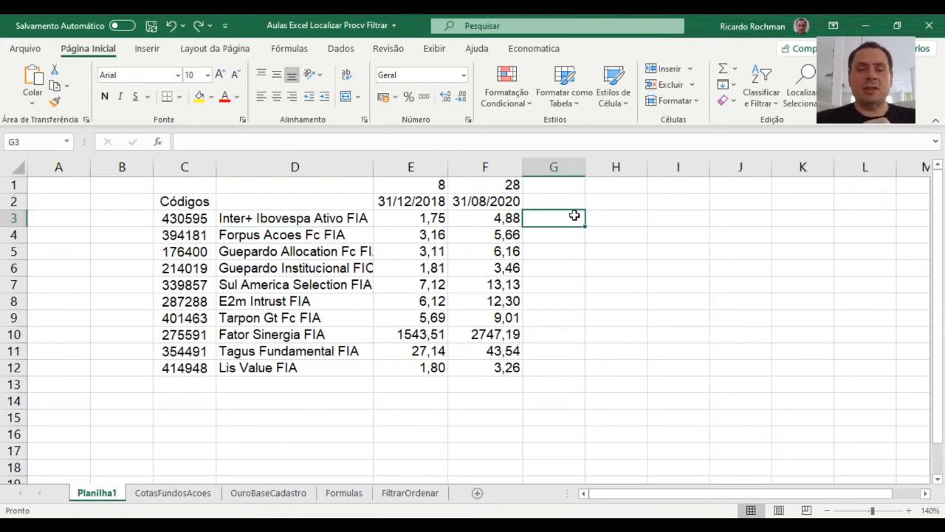
pyautogui.press('Up')
pyautogui.press('Left')
pyautogui.press('Left')
pyautogui.press('Up')
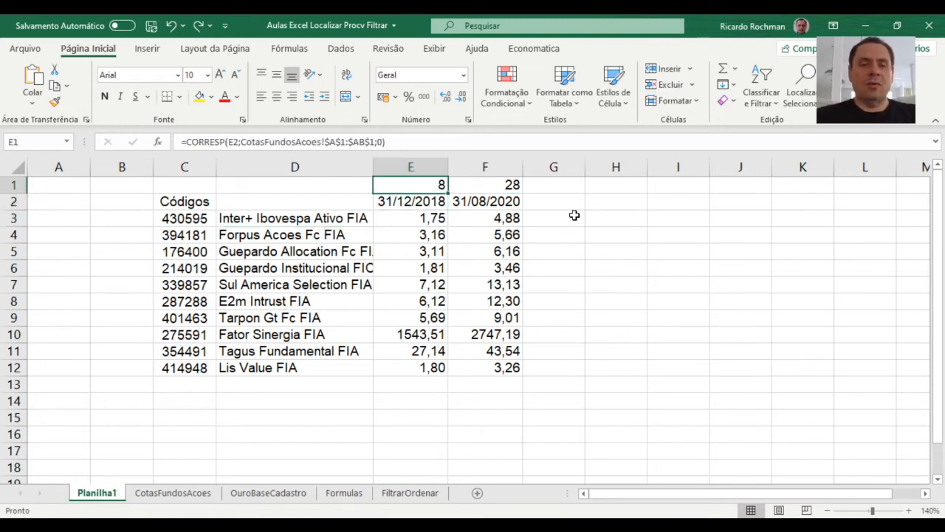
pyautogui.press('Down')
pyautogui.press('Down')
pyautogui.press('Right')
pyautogui.press('Right')
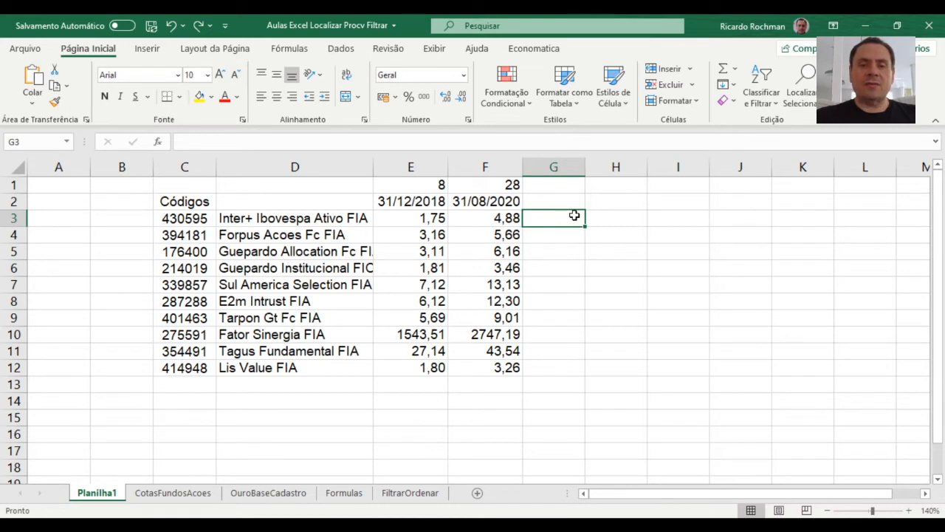
pyautogui.click(158, 142)
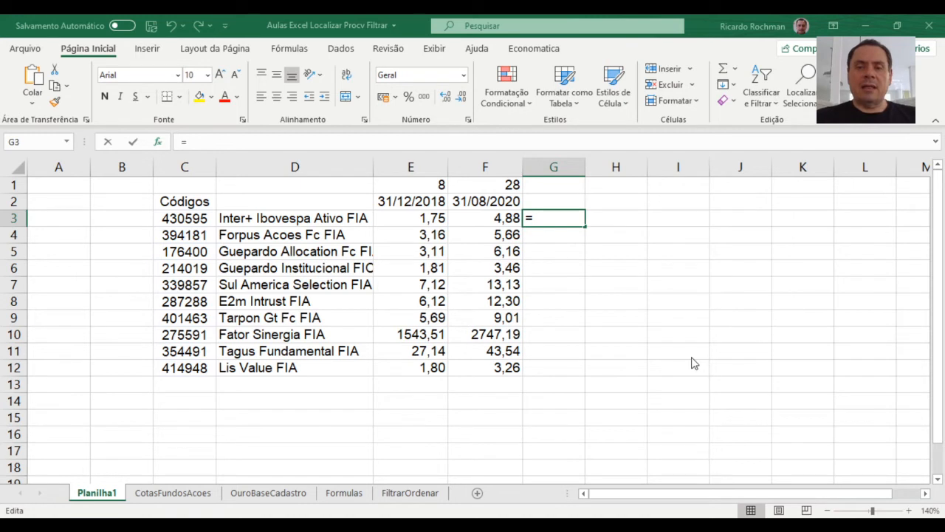
pyautogui.click(681, 284)
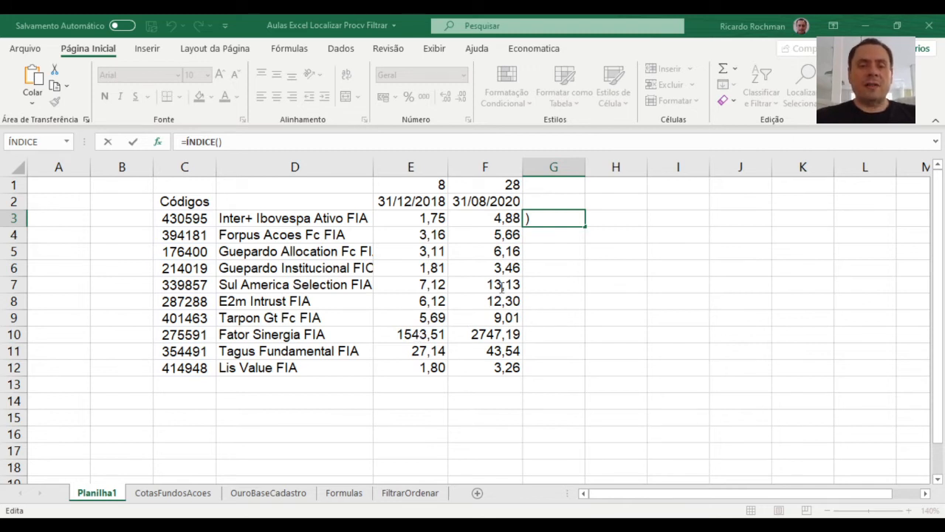
pyautogui.press('Escape')
# - Label the date index row by entering "CORRESP datas" in D1
pyautogui.click(131, 218)
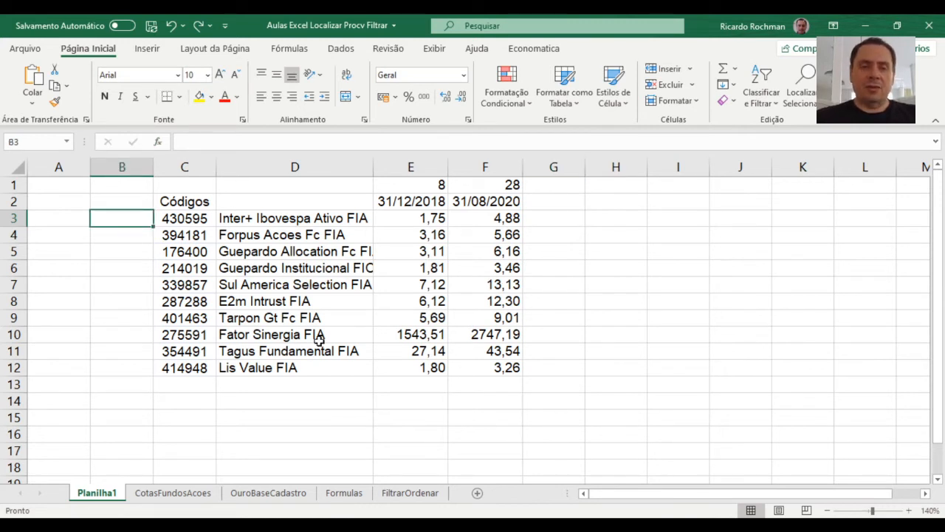
pyautogui.press('Up')
pyautogui.press('Up')
pyautogui.press('Right')
pyautogui.press('Right')
pyautogui.press('Right')
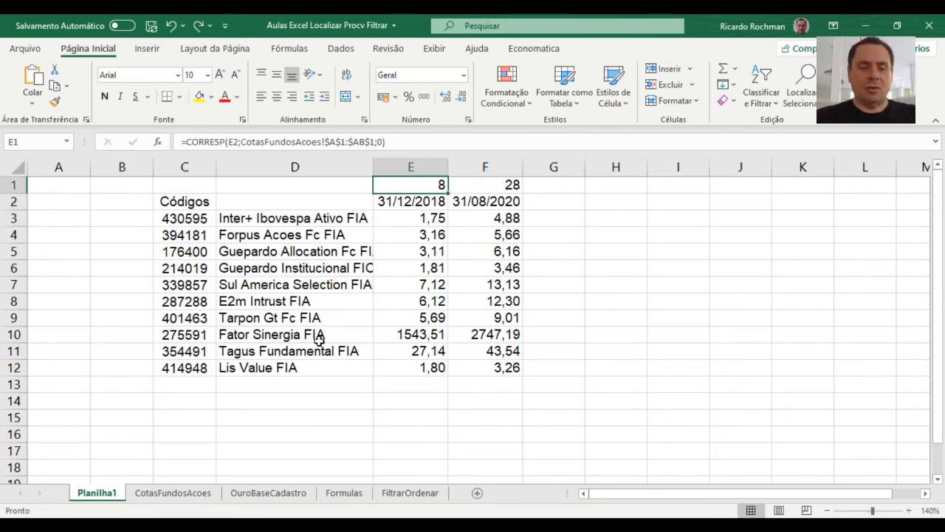
pyautogui.press('F2')
pyautogui.press('Escape')
pyautogui.press('Left')
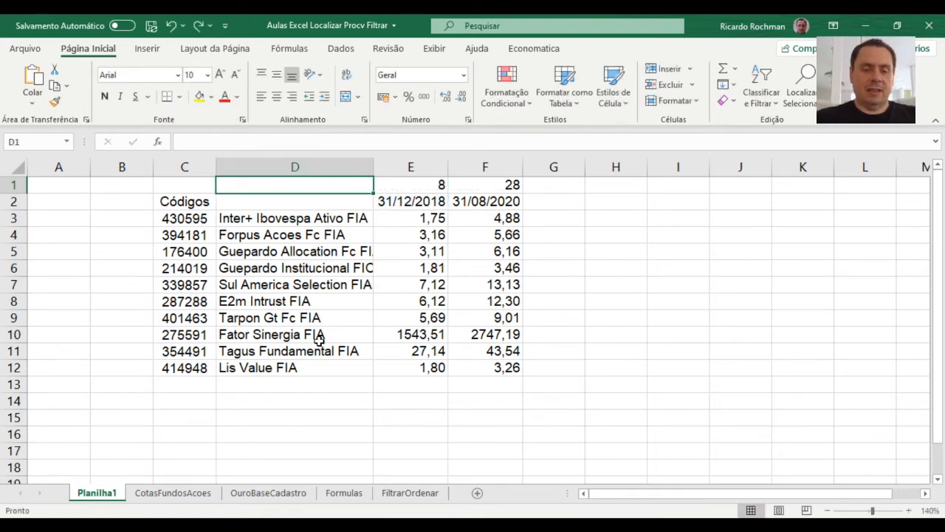
pyautogui.write('CORRE')
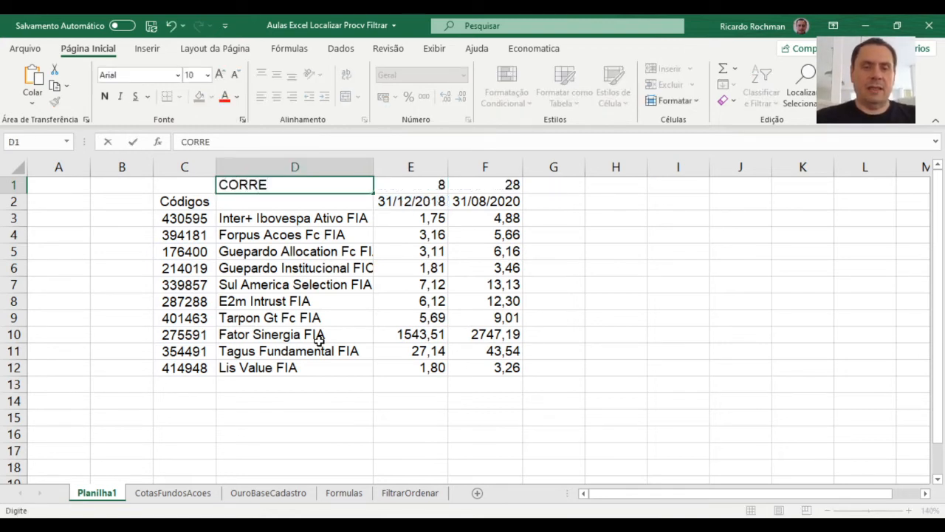
pyautogui.write('SP ')
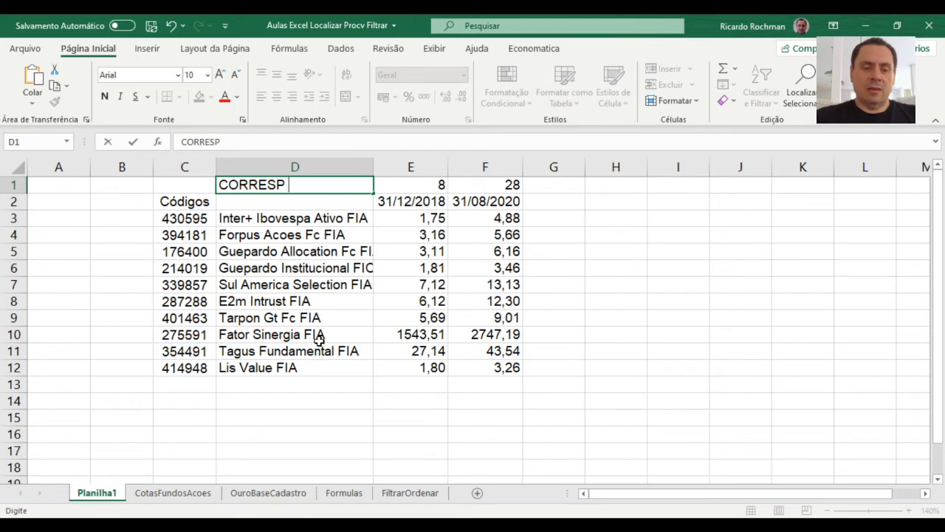
pyautogui.write('data')
pyautogui.write('s')
pyautogui.press('Return')
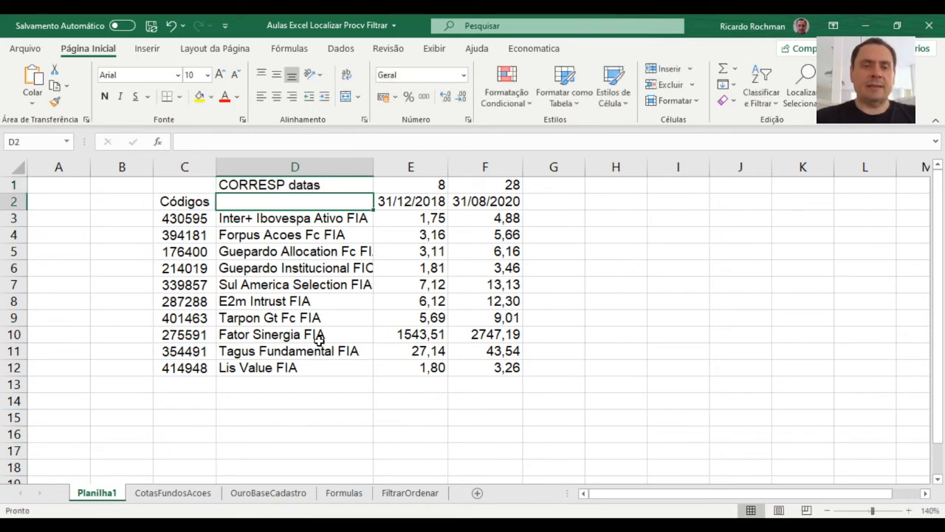
# - Enter "CORRESP" in B1 and "códigos" in B2 as the code index heading, and fit column B's width to it
pyautogui.press('Left')
pyautogui.press('Left')
pyautogui.press('Up')
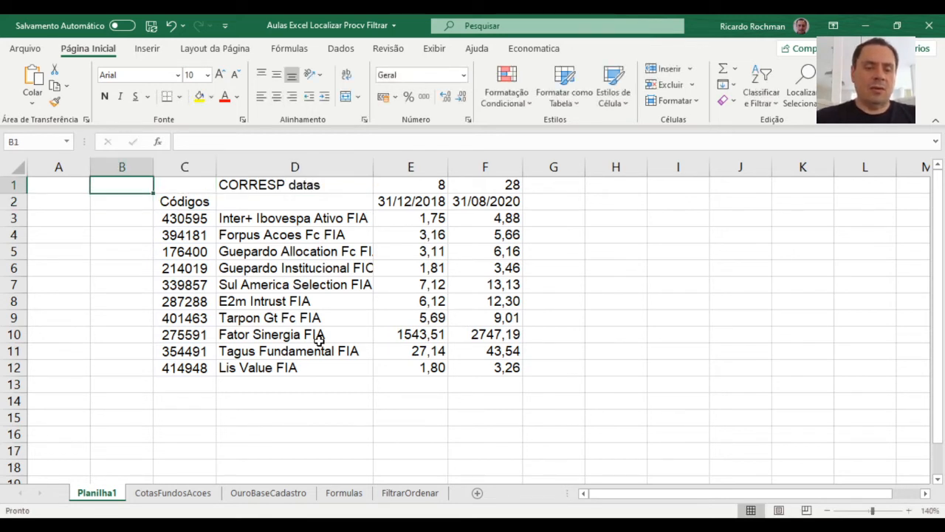
pyautogui.write('CORRESP')
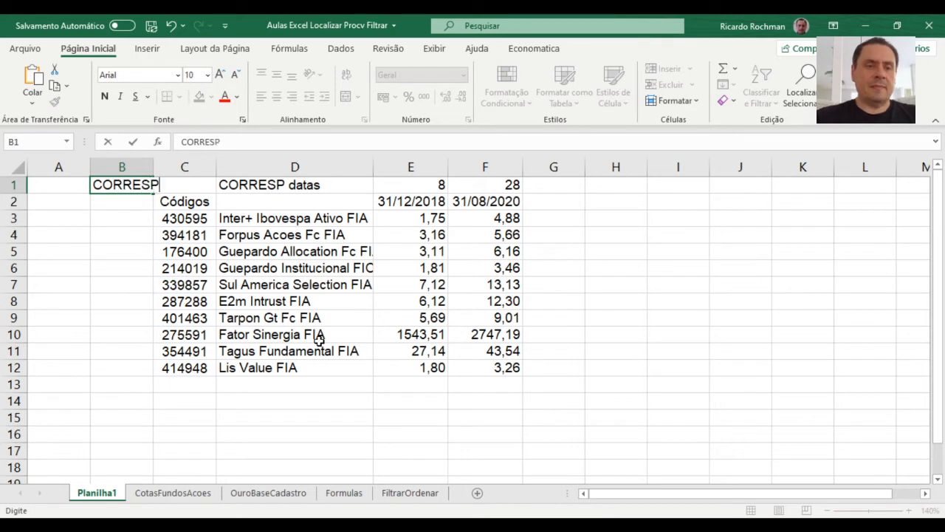
pyautogui.press('Return')
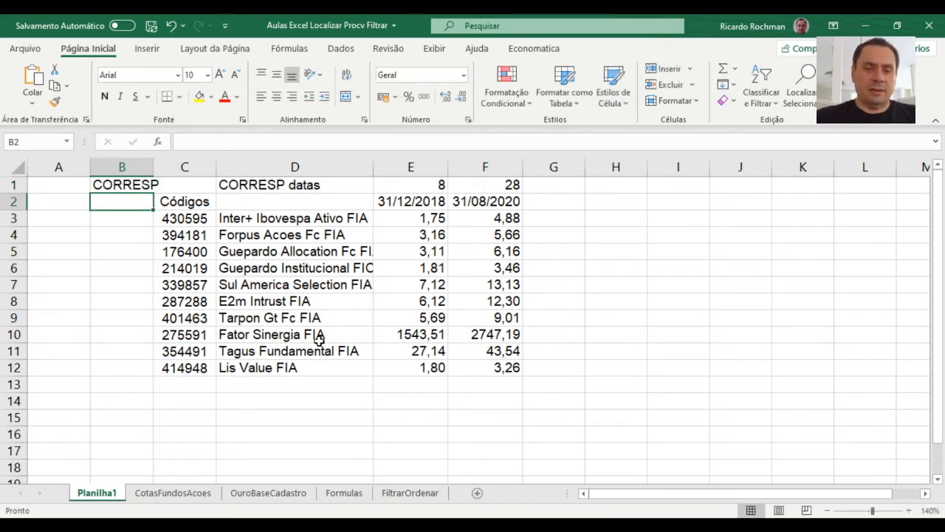
pyautogui.write('códigos')
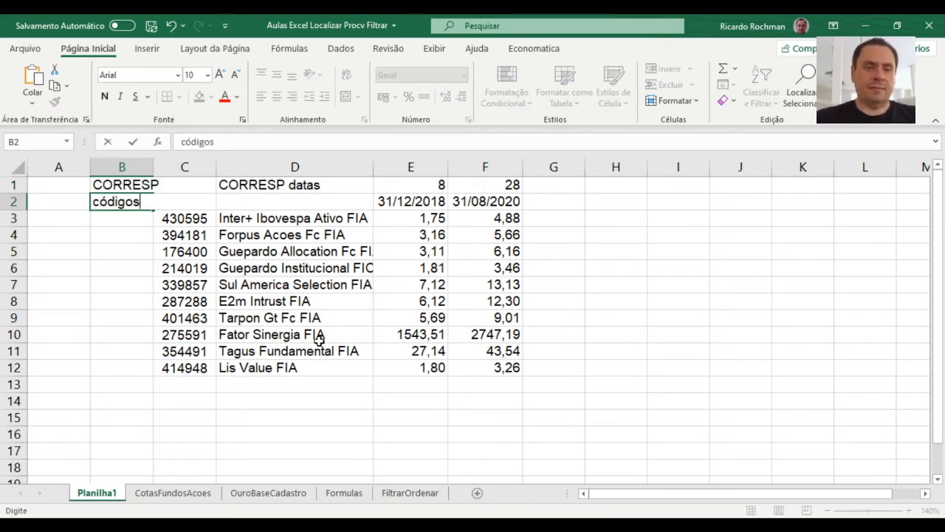
pyautogui.press('Return')
pyautogui.press('Up')
pyautogui.press('Up')
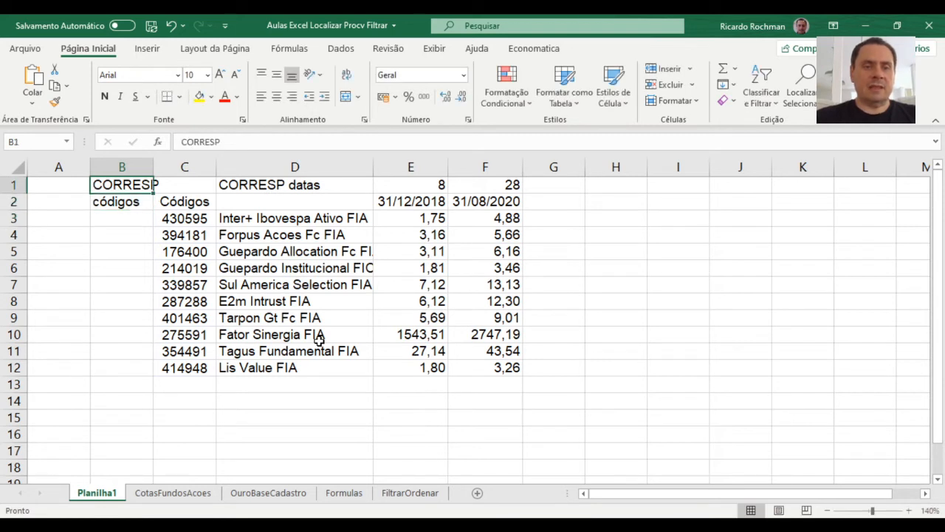
pyautogui.doubleClick(149, 168)
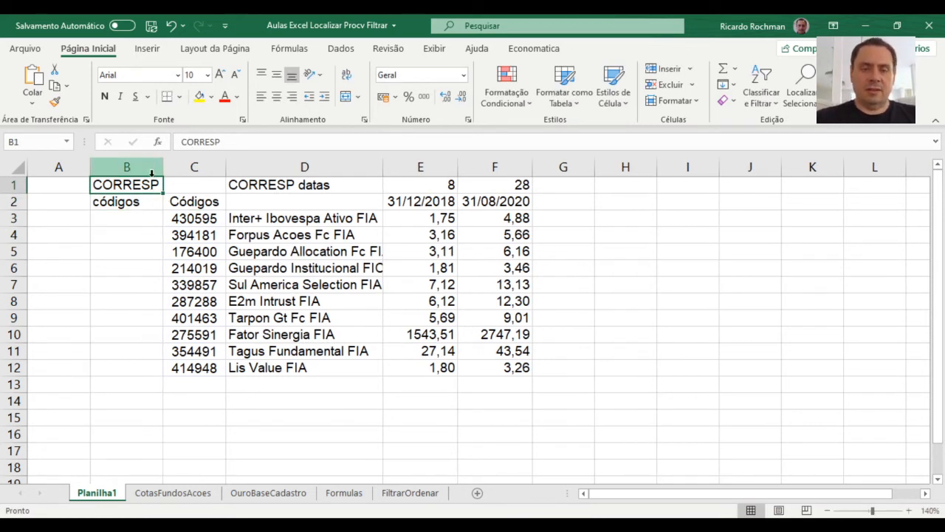
# - Fill the code index range B1:B12 with yellow
pyautogui.hotkey('shift', 'Down')
pyautogui.hotkey('shift', 'Down')
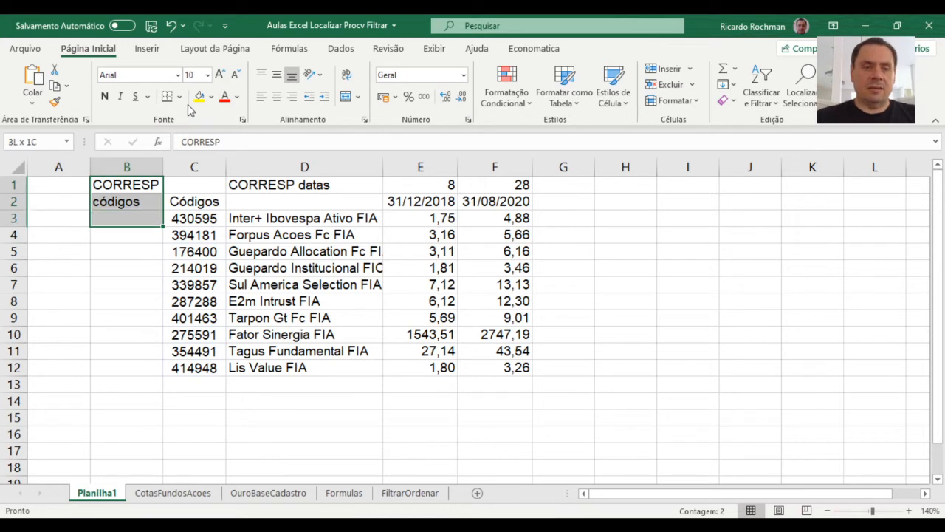
pyautogui.hotkey('shift', 'Down')
pyautogui.hotkey('shift', 'Down')
pyautogui.hotkey('shift', 'Down')
pyautogui.hotkey('shift', 'Down')
pyautogui.hotkey('shift', 'Down')
pyautogui.hotkey('shift', 'Down')
pyautogui.hotkey('shift', 'Down')
pyautogui.hotkey('shift', 'Down')
pyautogui.hotkey('shift', 'Down')
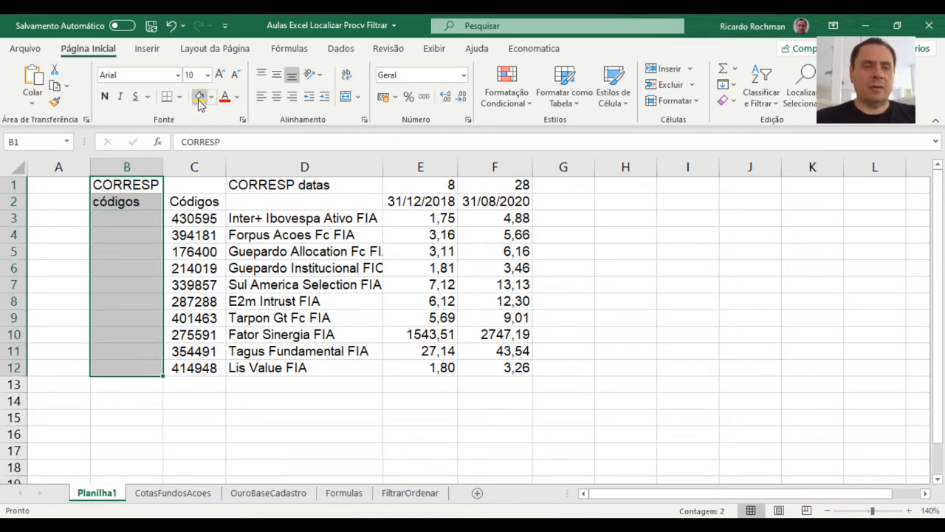
pyautogui.click(198, 97)
# - Fill the date index range D1:F1 with light blue
pyautogui.click(291, 185)
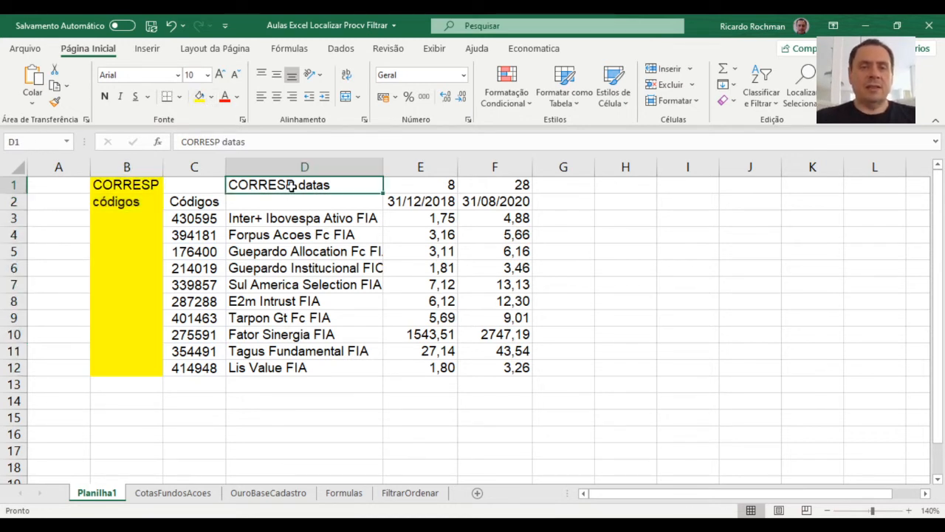
pyautogui.moveTo(292, 185); pyautogui.dragTo(517, 178)
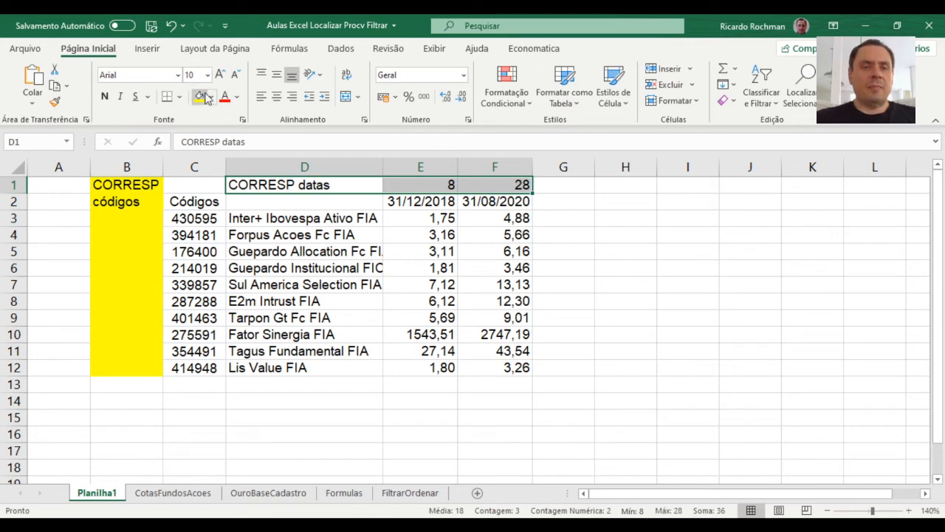
pyautogui.click(247, 157)
pyautogui.click(334, 320)
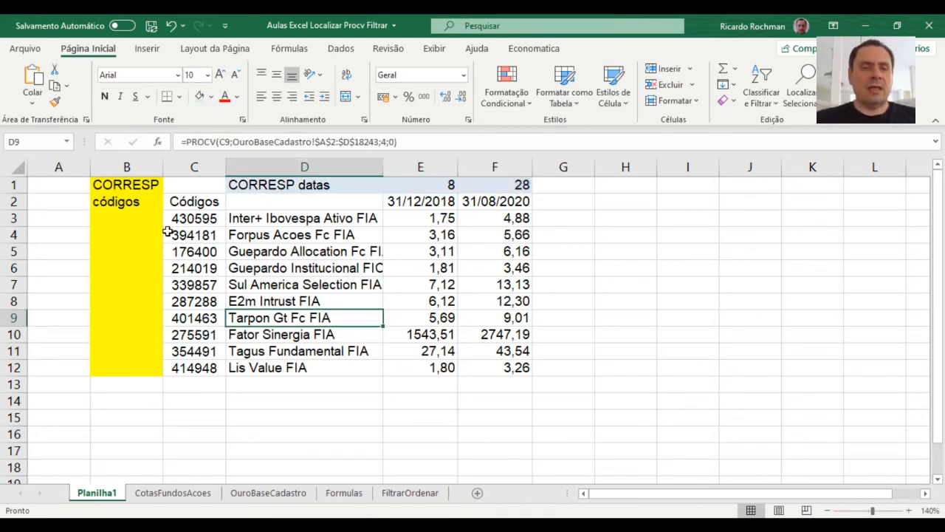
# - Start a CORRESP formula in B3 that uses the code in C3 as the lookup value
pyautogui.moveTo(158, 219); pyautogui.dragTo(211, 332)
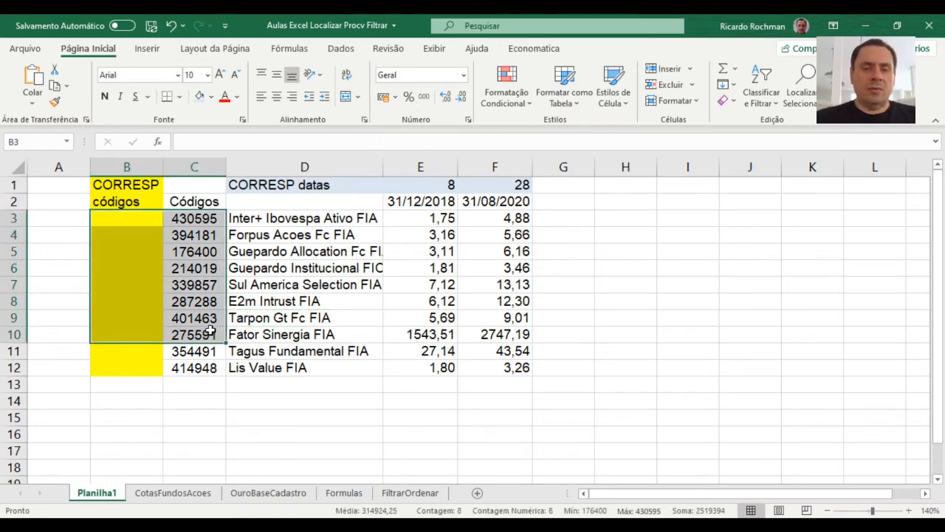
pyautogui.press('Left')
pyautogui.press('Right')
pyautogui.write('=corre')
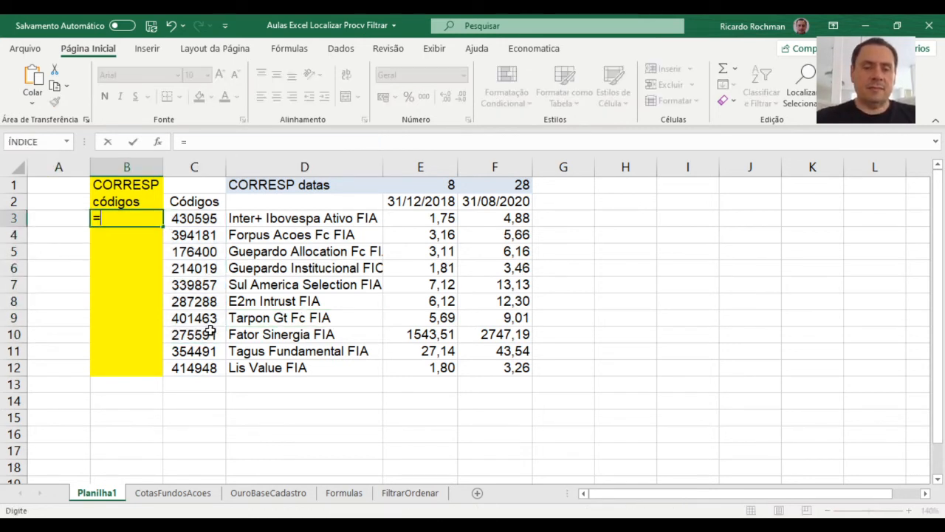
pyautogui.press('Tab')
pyautogui.press('BackSpace')
pyautogui.press('BackSpace')
pyautogui.press('BackSpace')
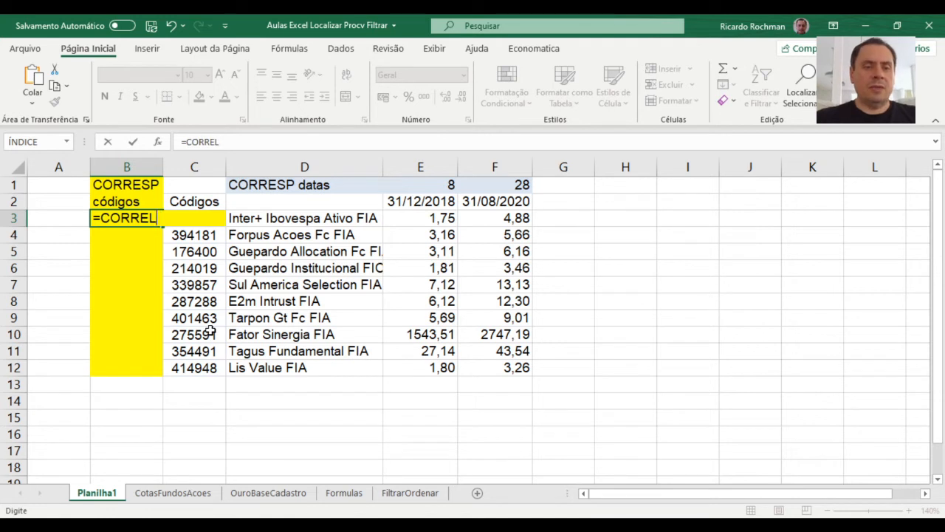
pyautogui.write('esp')
pyautogui.press('Tab')
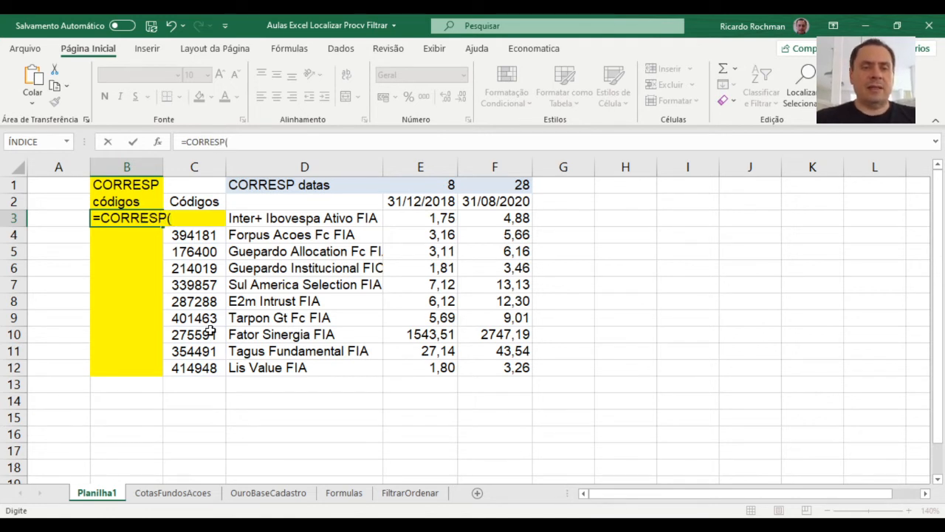
pyautogui.press('Right')
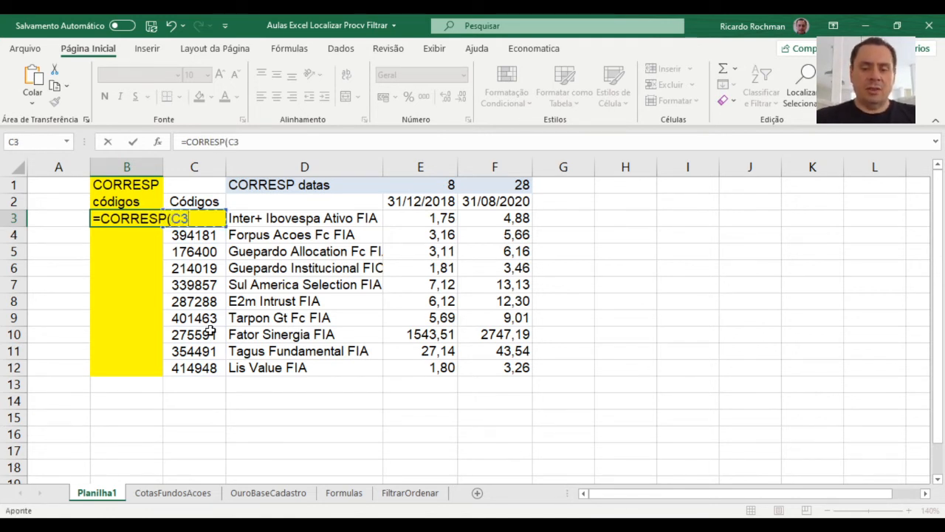
pyautogui.write(';')
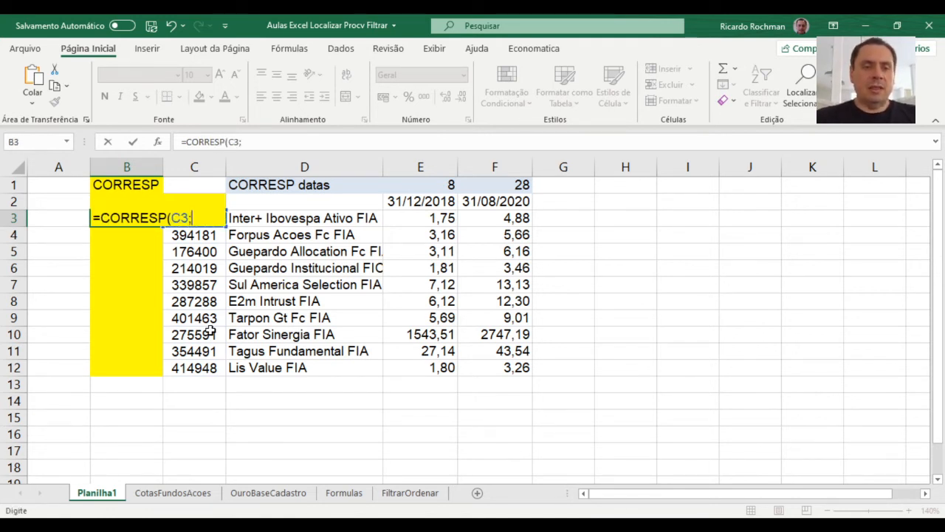
# - Complete B3's CORRESP formula with the absolute range CotasFundosAcoes!$A$1:$A$2800 and match type 0, and copy it down to B12
pyautogui.click(194, 498)
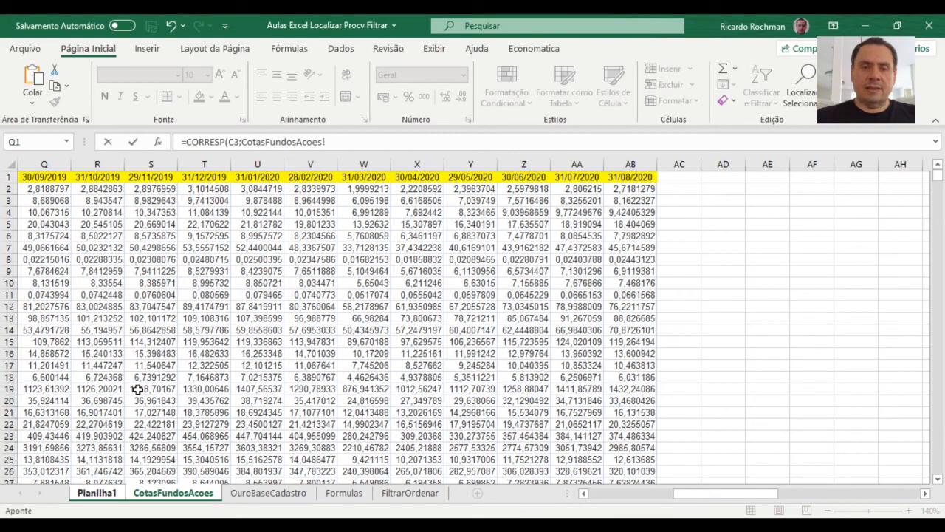
pyautogui.hotkey('ctrl', 'Home')
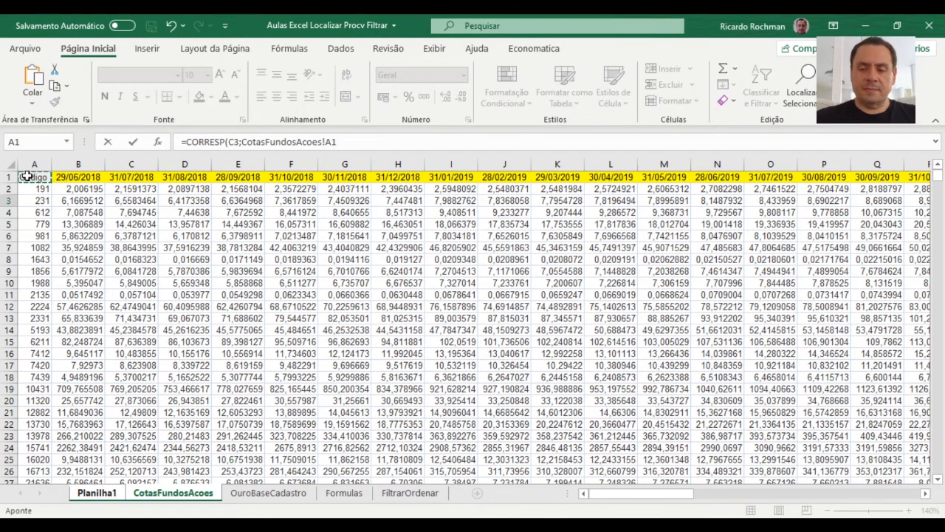
pyautogui.press('End')
pyautogui.hotkey('shift', 'Down')
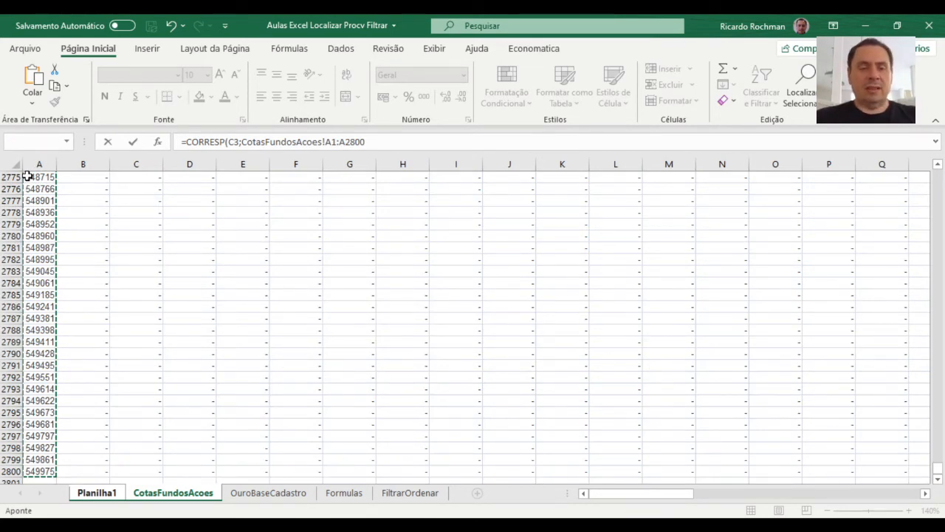
pyautogui.press('F4')
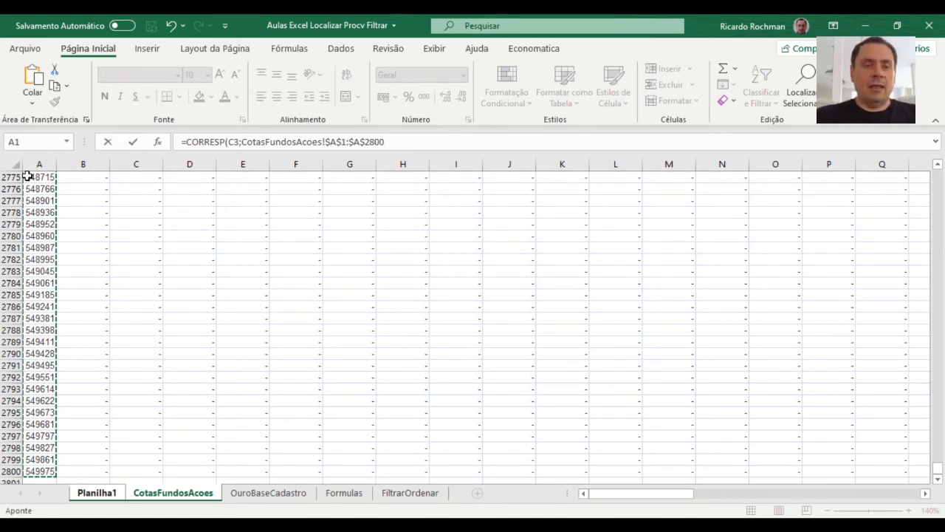
pyautogui.write(';')
pyautogui.write('0)')
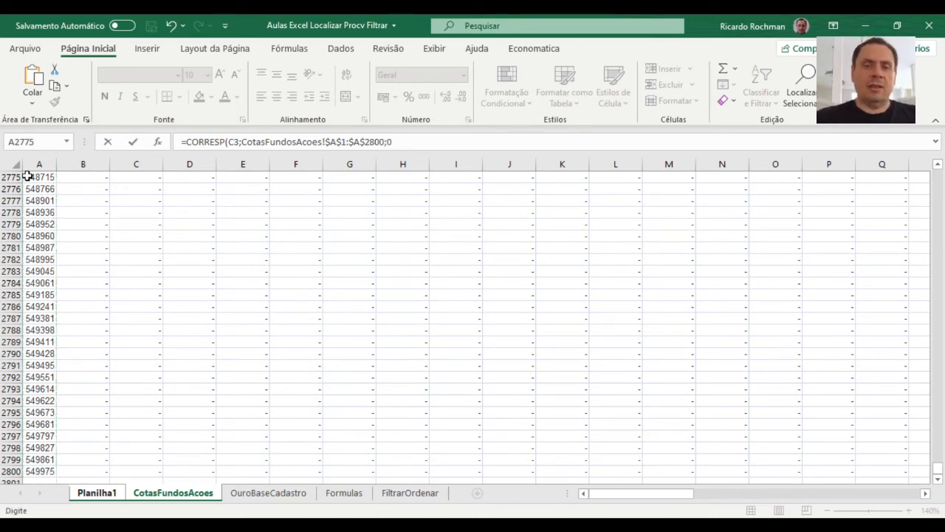
pyautogui.press('Return')
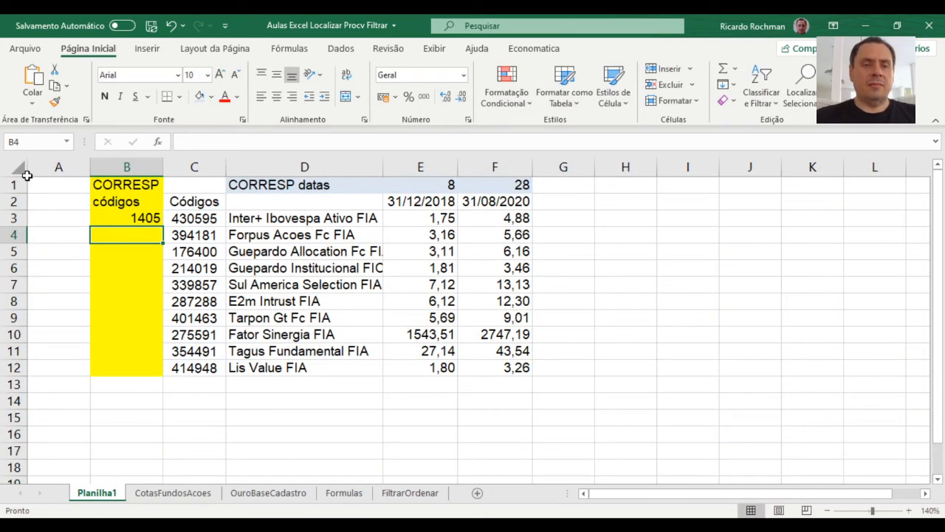
pyautogui.press('Up')
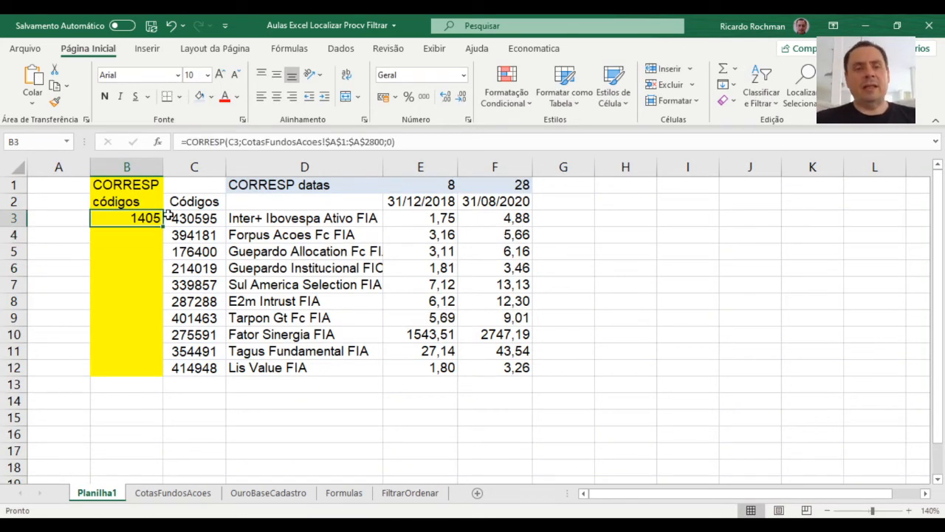
pyautogui.moveTo(162, 227); pyautogui.dragTo(159, 376)
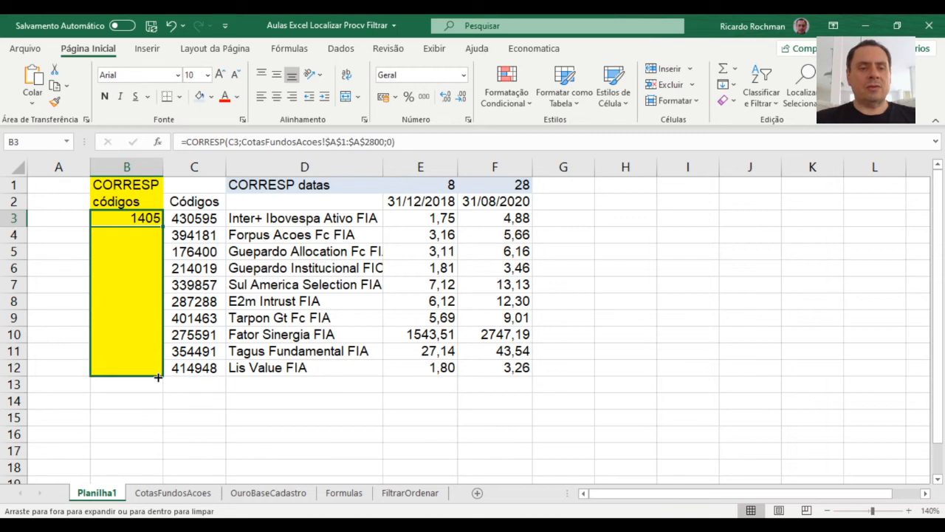
# - Start an ÍNDICE formula in G3 with the absolute matrix CotasFundosAcoes!$A$1:$AB$2800
pyautogui.click(579, 206)
pyautogui.click(574, 219)
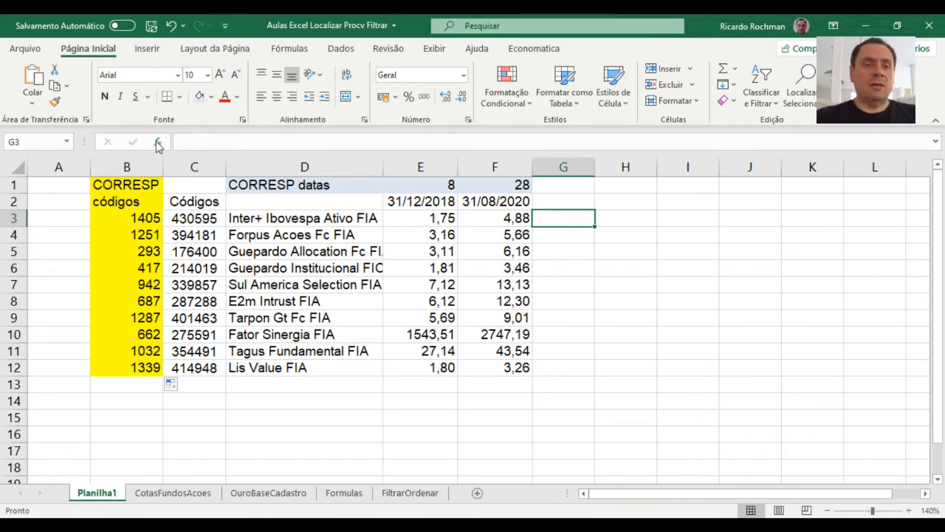
pyautogui.write('=')
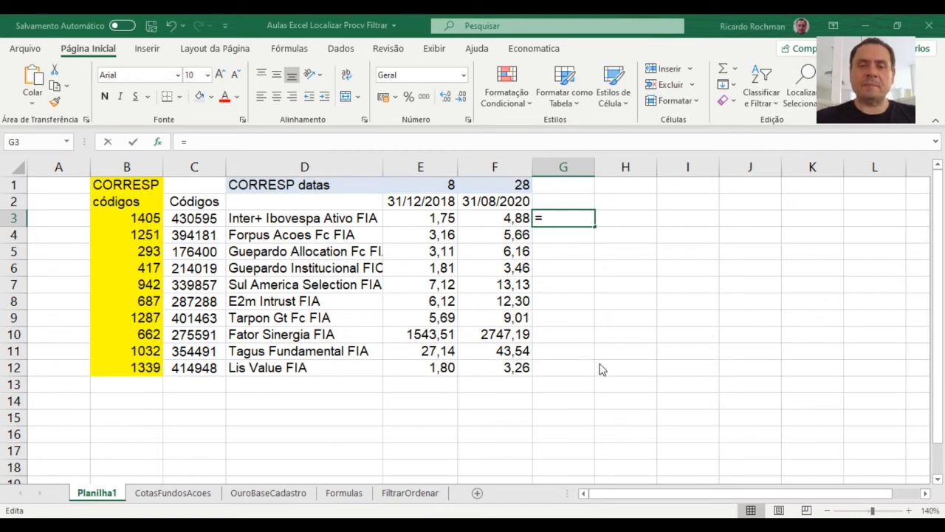
pyautogui.write('ÍNDICE()')
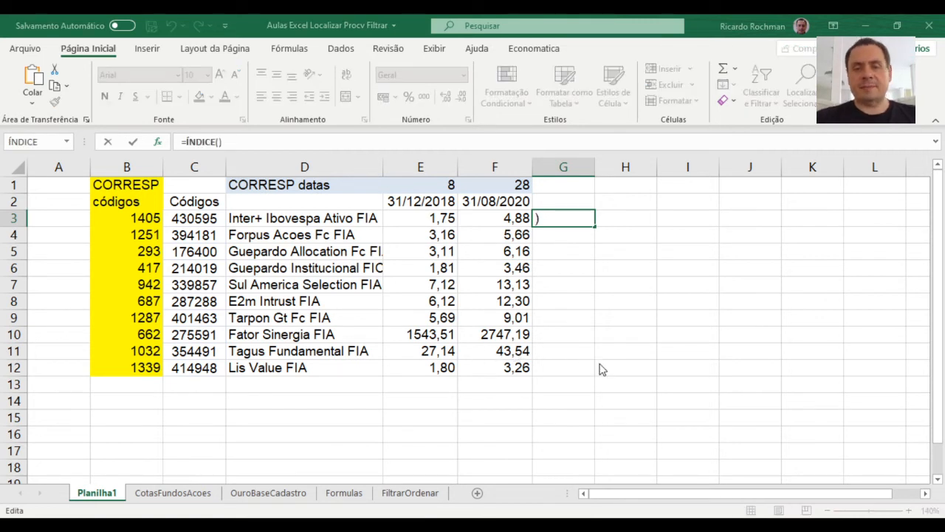
pyautogui.click(190, 500)
pyautogui.click(52, 305)
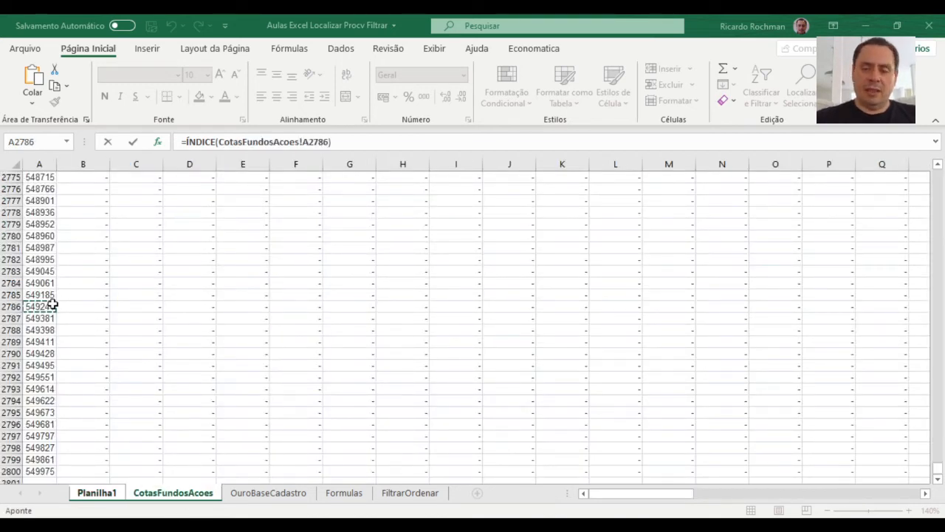
pyautogui.press('End')
pyautogui.press('Up')
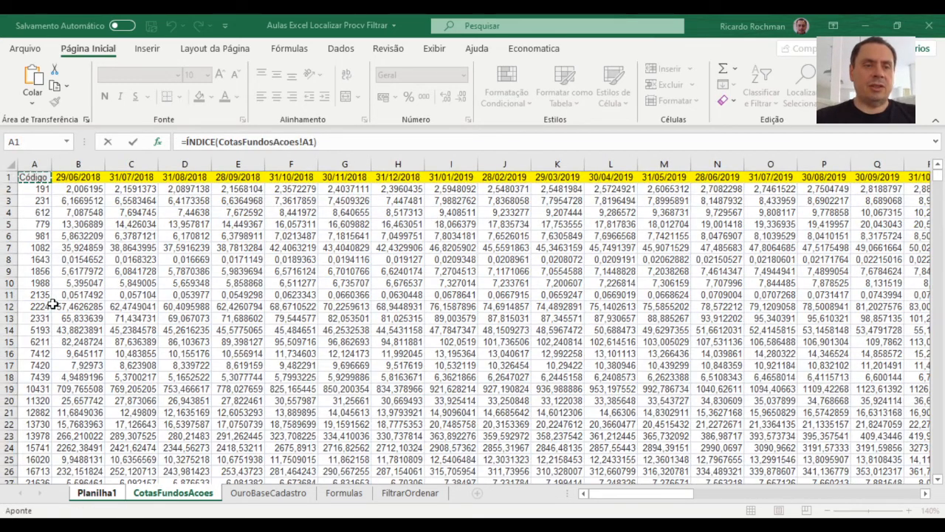
pyautogui.press('End')
pyautogui.hotkey('shift', 'Right')
pyautogui.press('End')
pyautogui.hotkey('shift', 'Down')
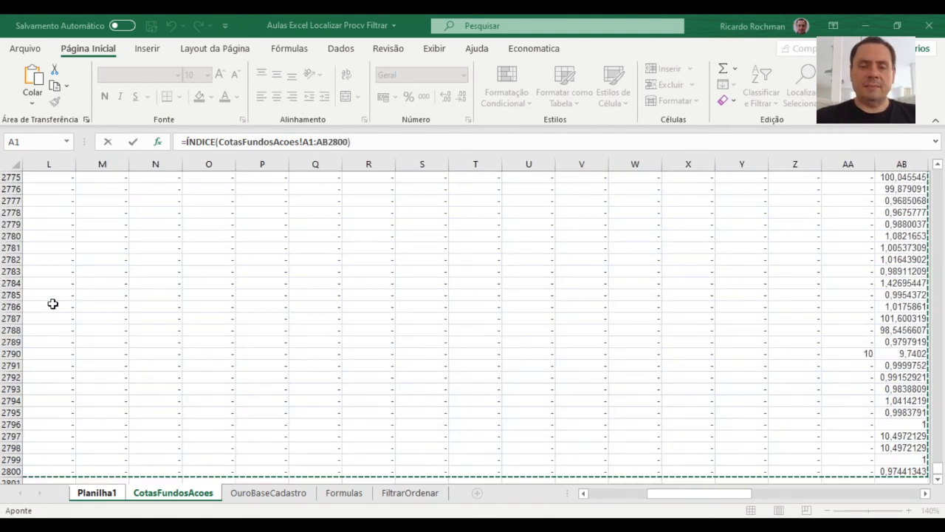
pyautogui.press('F4')
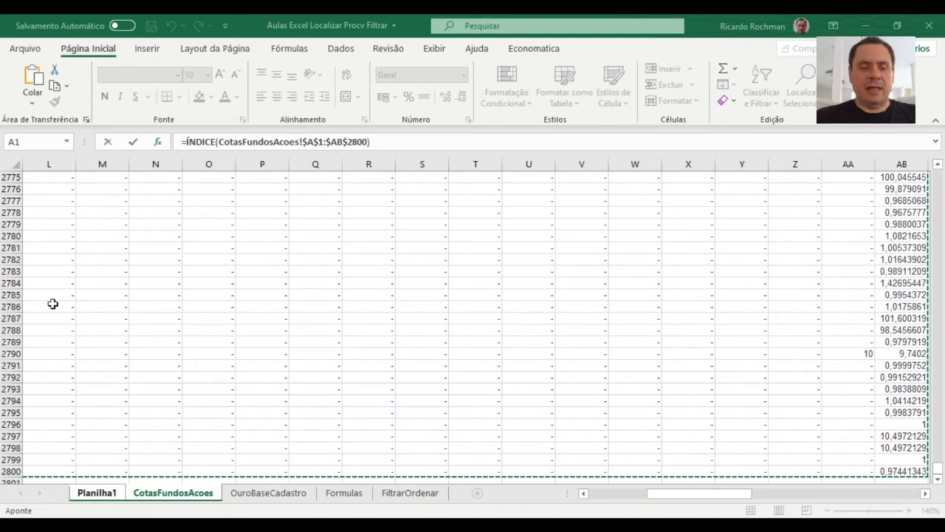
# - Complete G3's ÍNDICE formula with B3 as the row number and E1 as the column number
pyautogui.press('F2')
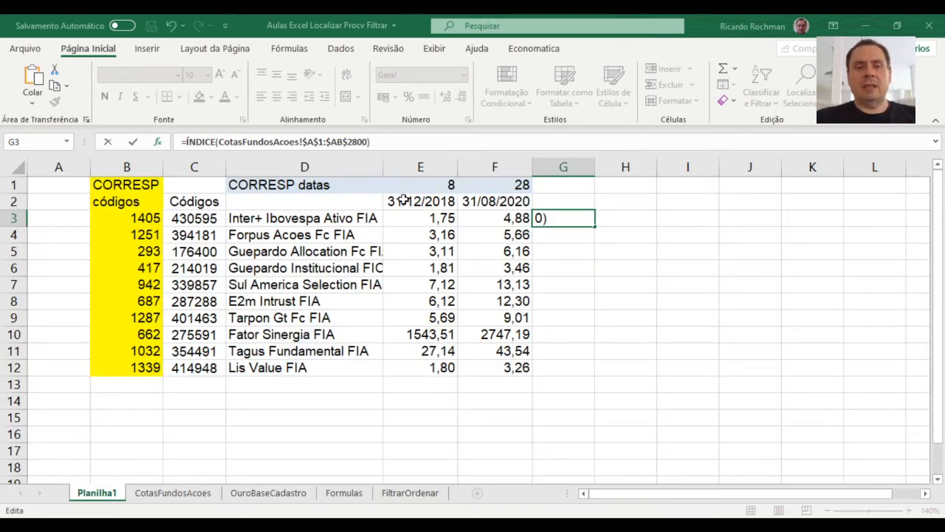
pyautogui.write(';')
pyautogui.click(134, 219)
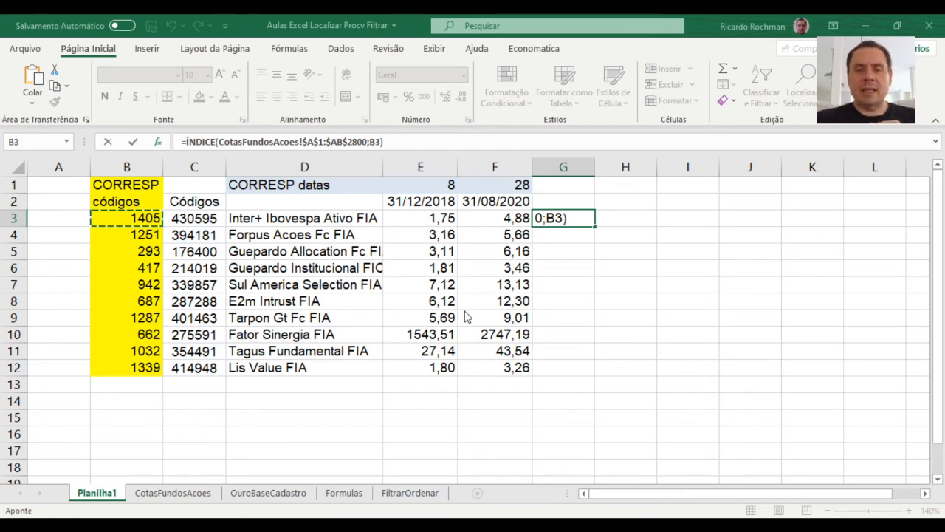
pyautogui.press('F2')
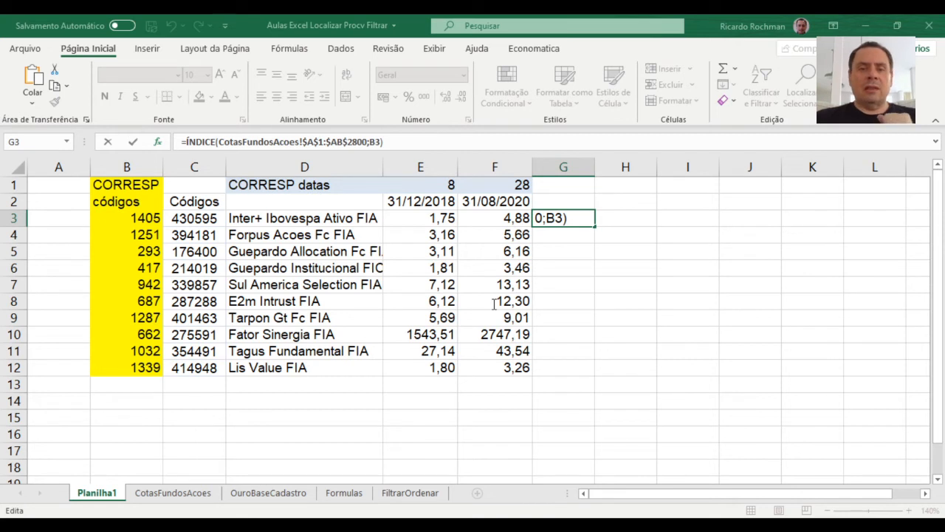
pyautogui.write(';')
pyautogui.click(449, 186)
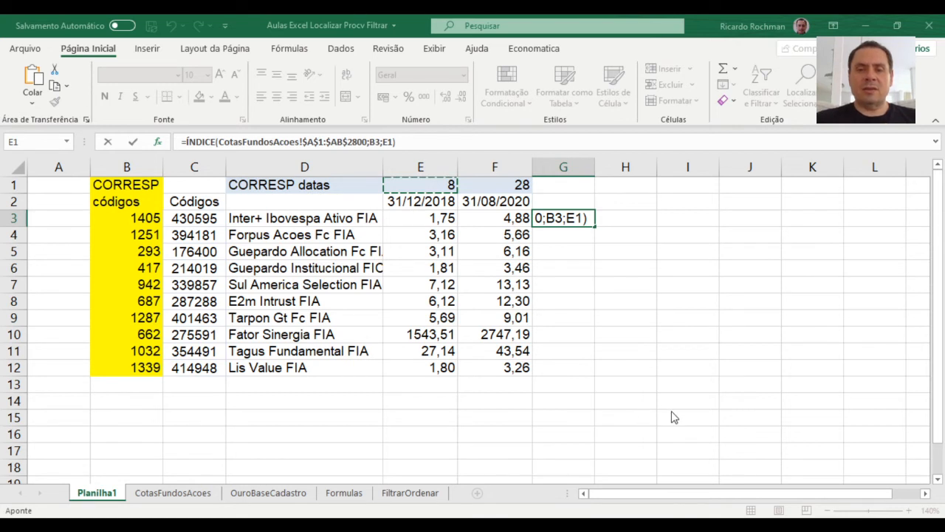
pyautogui.hotkey('ctrl', 'Return')
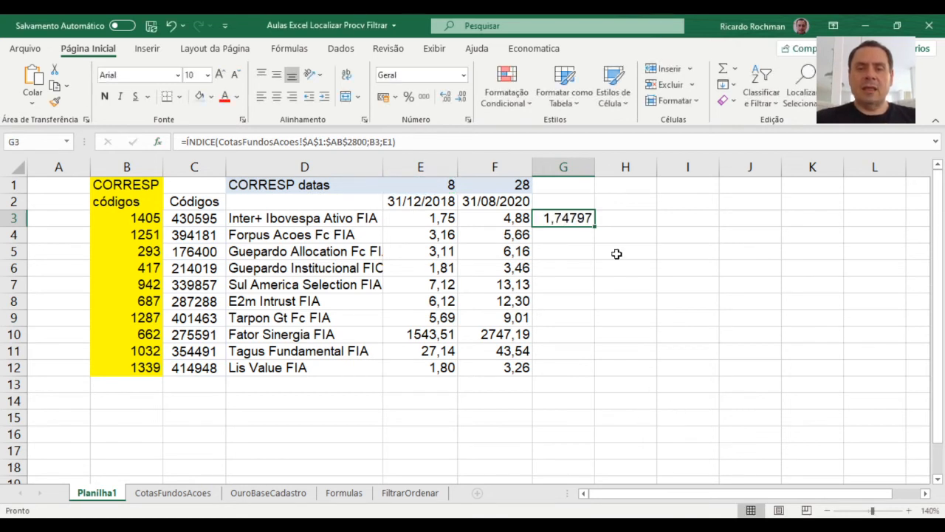
# - Reduce the decimals shown in G3 to two places
pyautogui.click(462, 96)
pyautogui.click(463, 97)
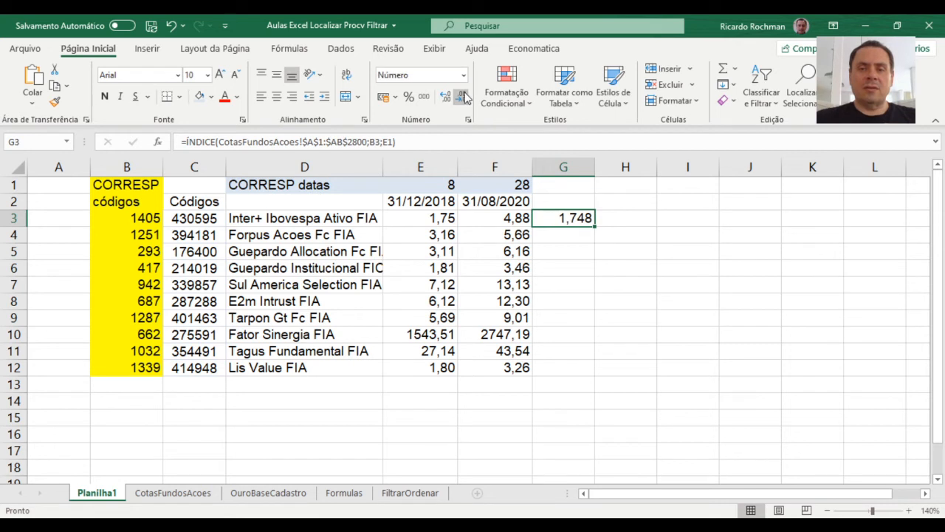
pyautogui.click(462, 97)
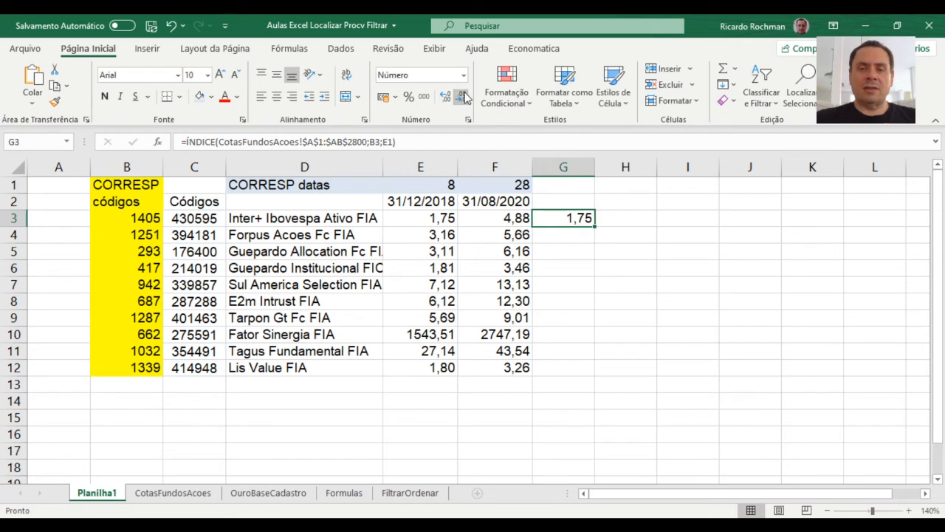
# - Change G3's row and column references to $B3 and E$1, and copy the ÍNDICE formula across G3:H12
pyautogui.doubleClick(585, 220)
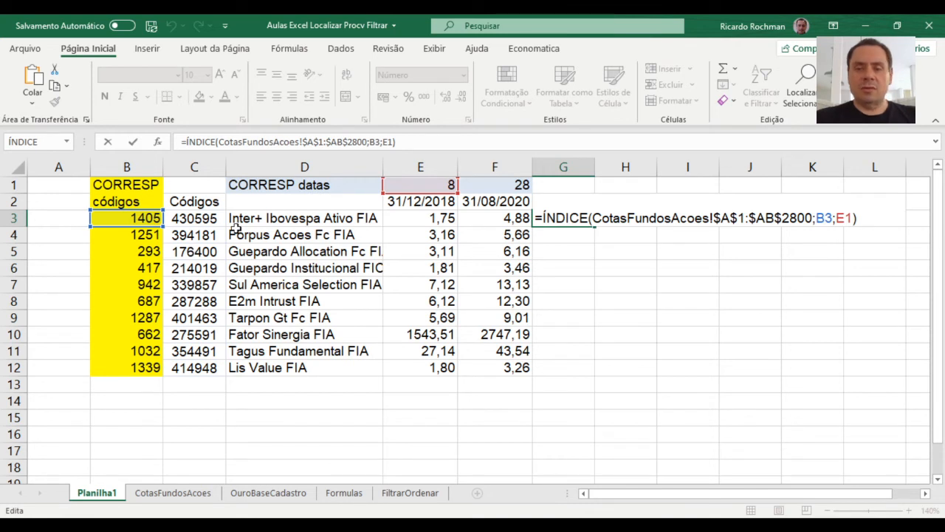
pyautogui.press('F4')
pyautogui.press('F4')
pyautogui.press('F4')
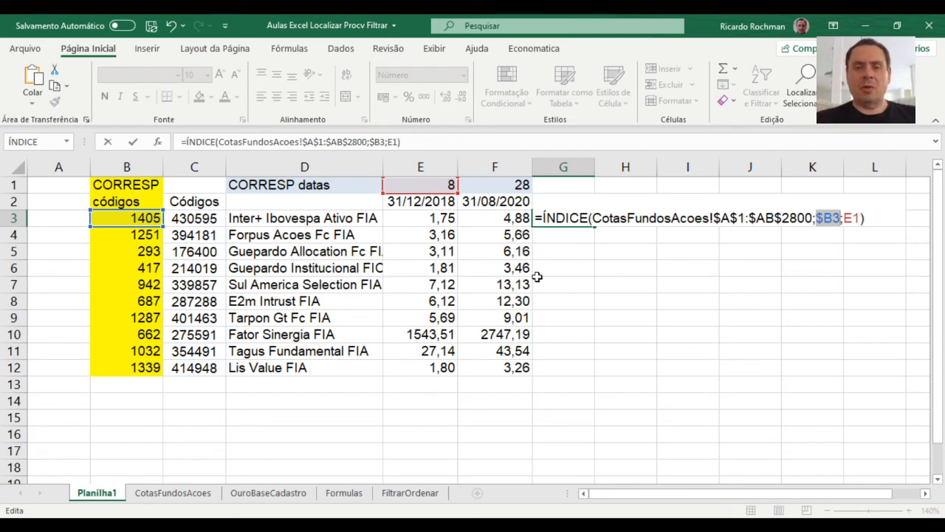
pyautogui.click(849, 218)
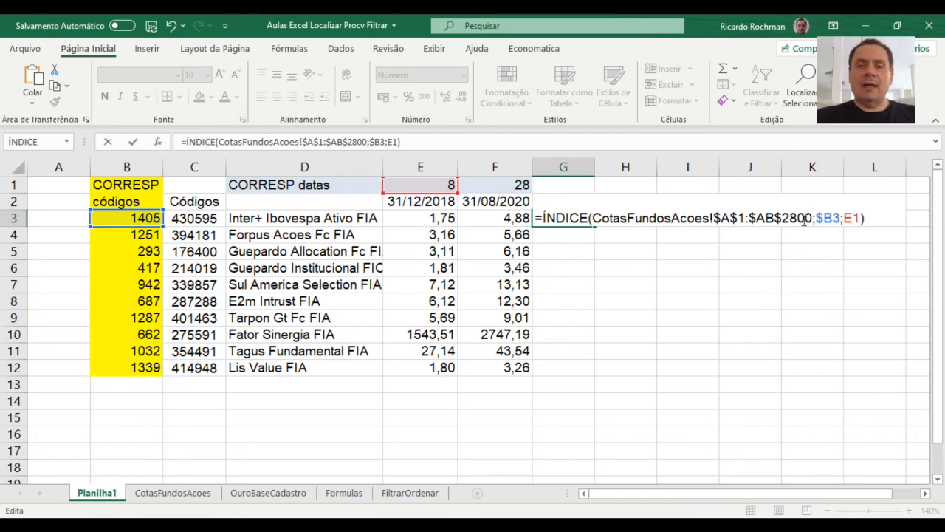
pyautogui.press('F4')
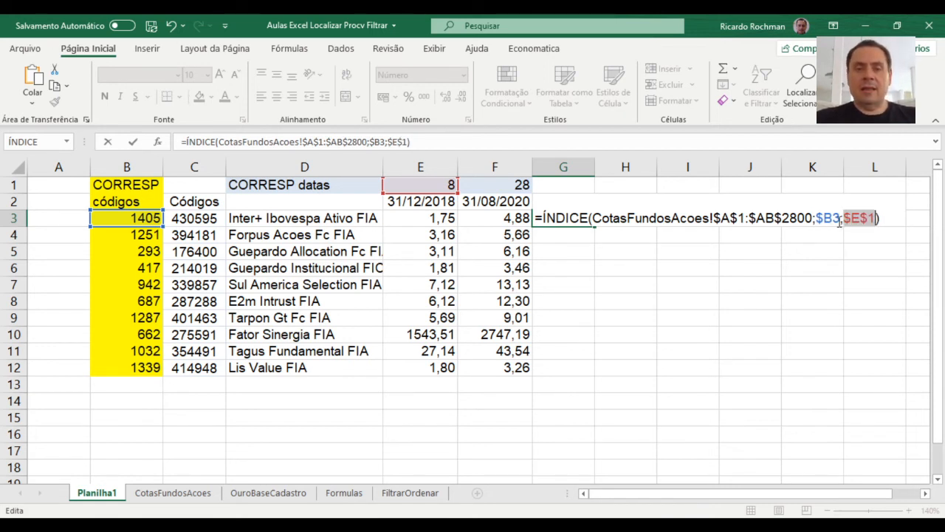
pyautogui.press('F4')
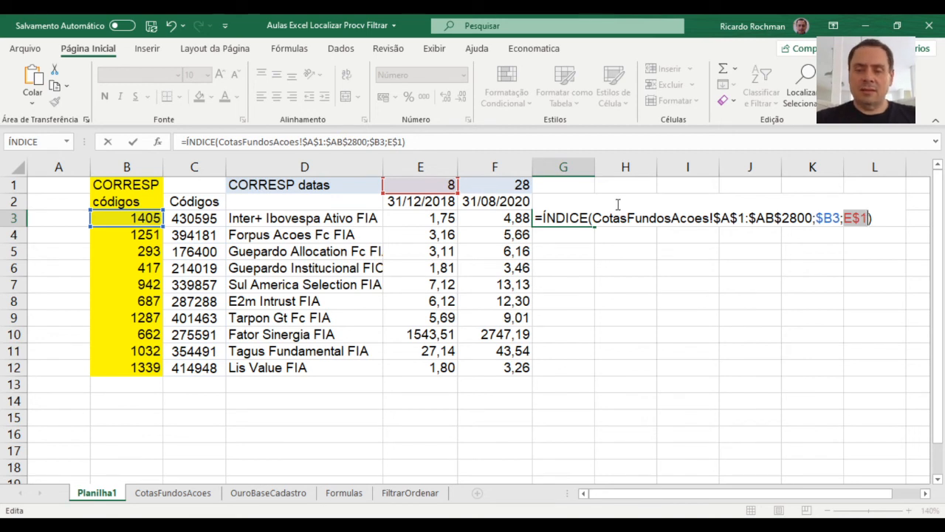
pyautogui.press('Return')
pyautogui.press('Up')
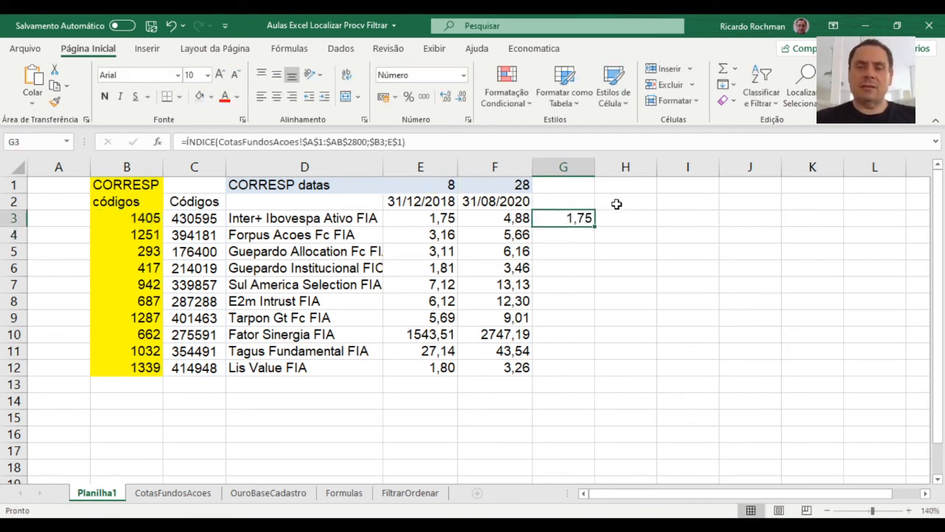
pyautogui.moveTo(594, 225); pyautogui.dragTo(651, 374)
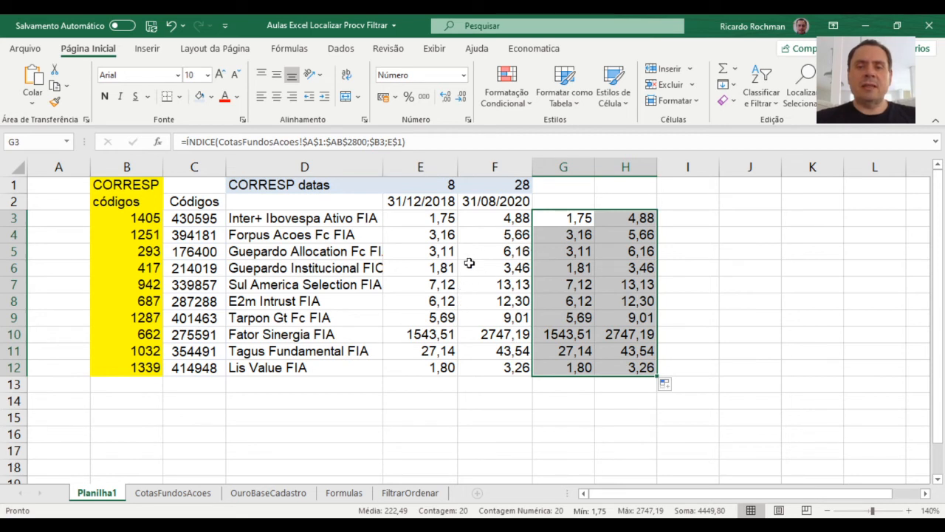
# - Compare the PROCV formula in F12 with the ÍNDICE formula in H12
pyautogui.doubleClick(490, 274)
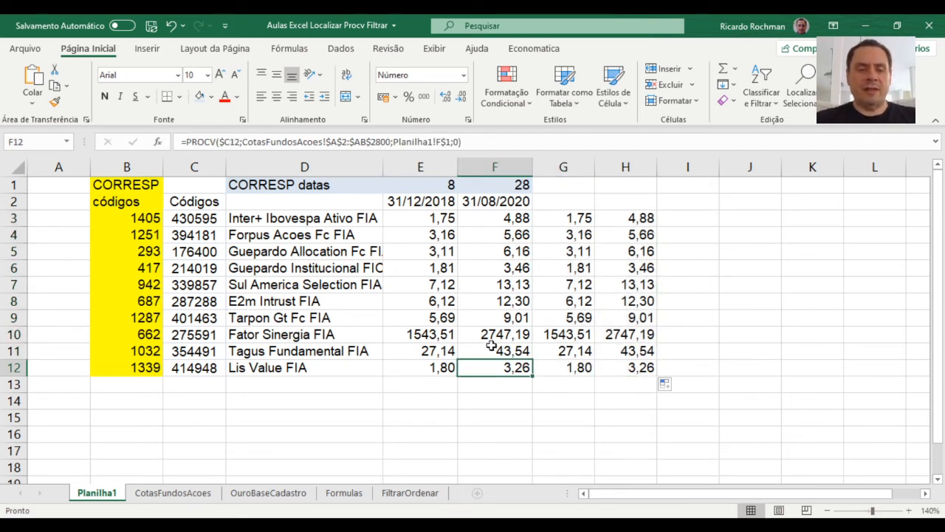
pyautogui.press('F2')
pyautogui.press('Escape')
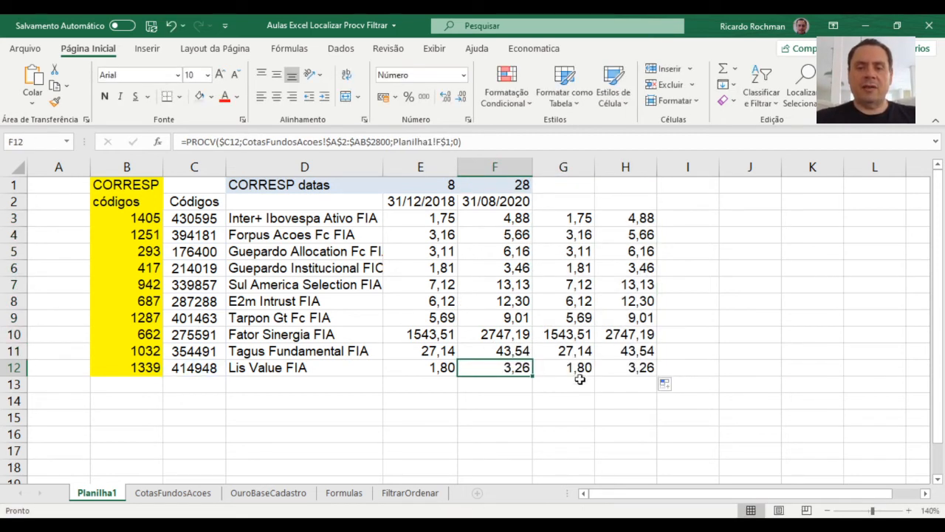
pyautogui.doubleClick(633, 369)
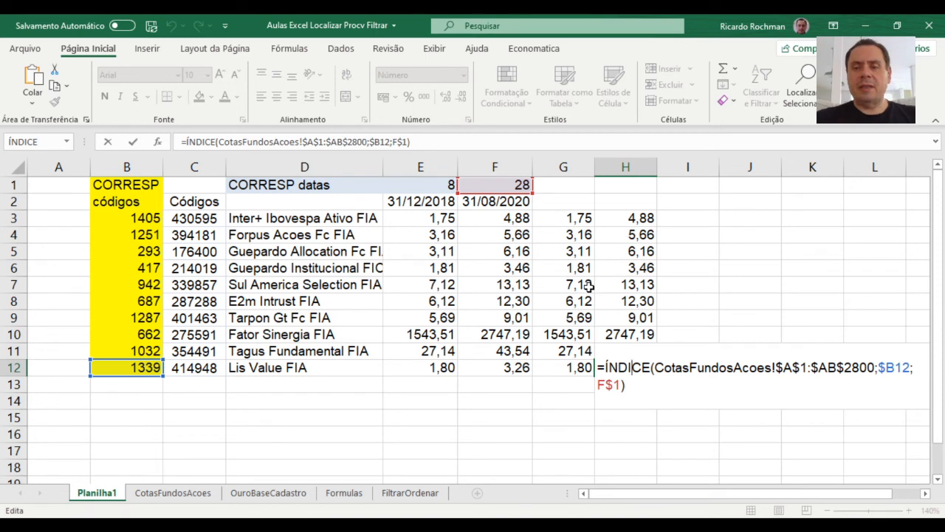
pyautogui.press('Escape')
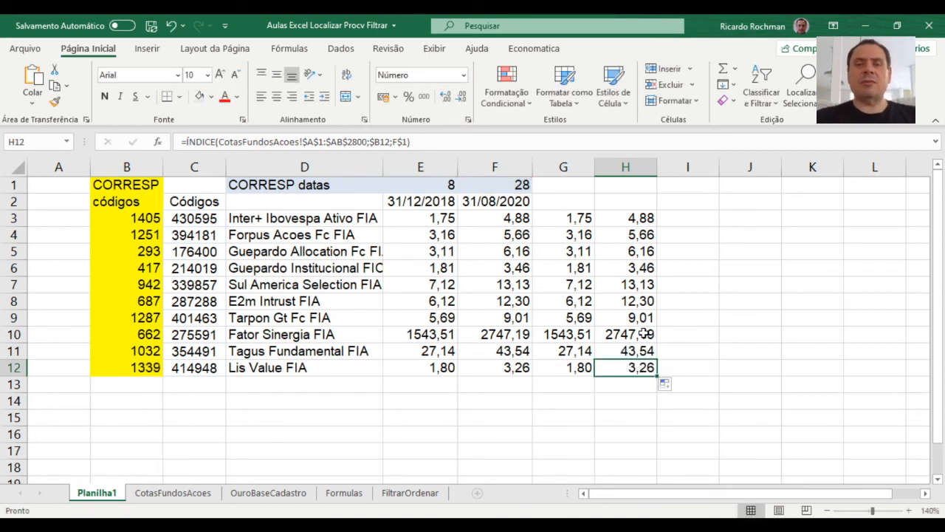
# - Try 20 as a fixed column index in F1 and undo the entry to restore the CORRESP formula
pyautogui.click(505, 181)
pyautogui.write('20')
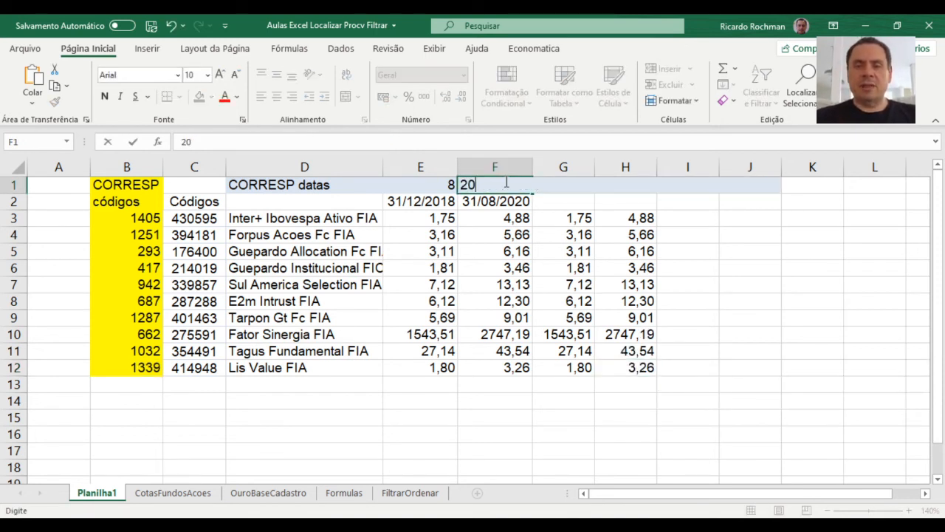
pyautogui.press('Return')
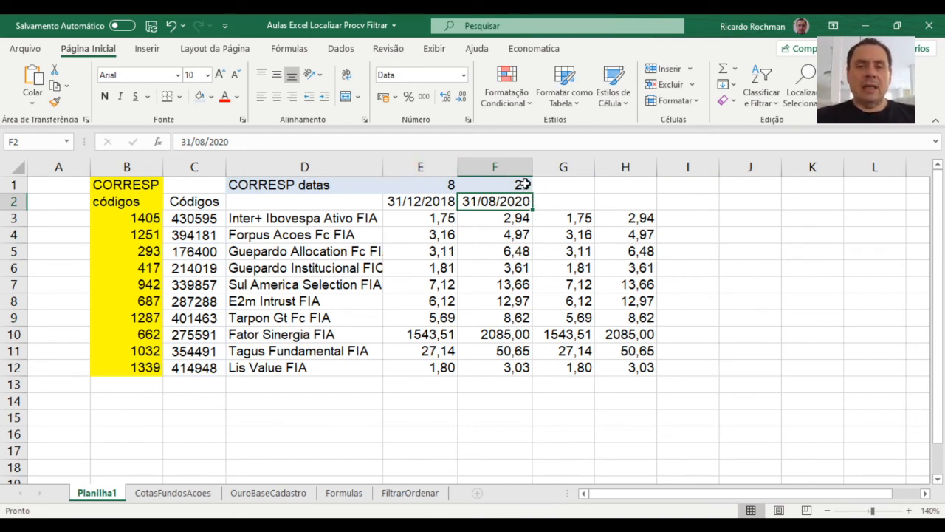
pyautogui.click(525, 185)
pyautogui.click(171, 25)
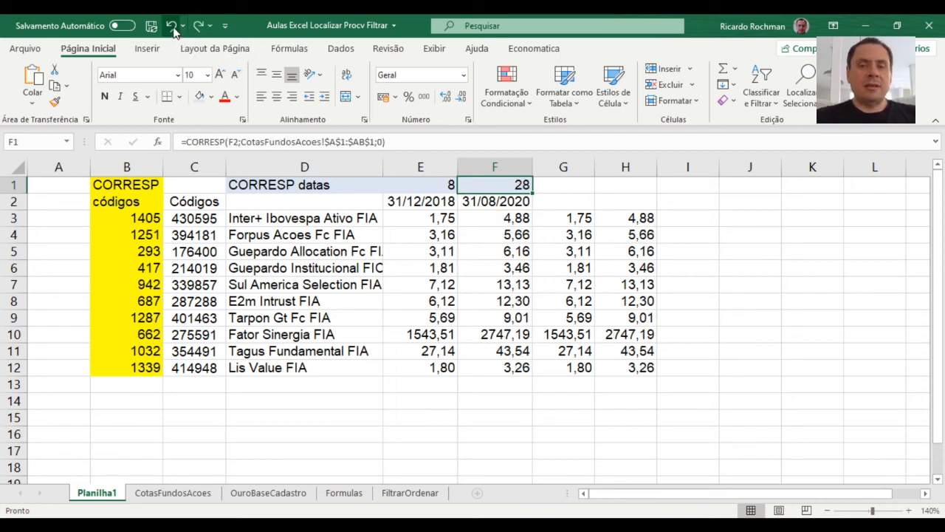
# - Set the second quota date in F2 to 28/02/2020
pyautogui.press('Left')
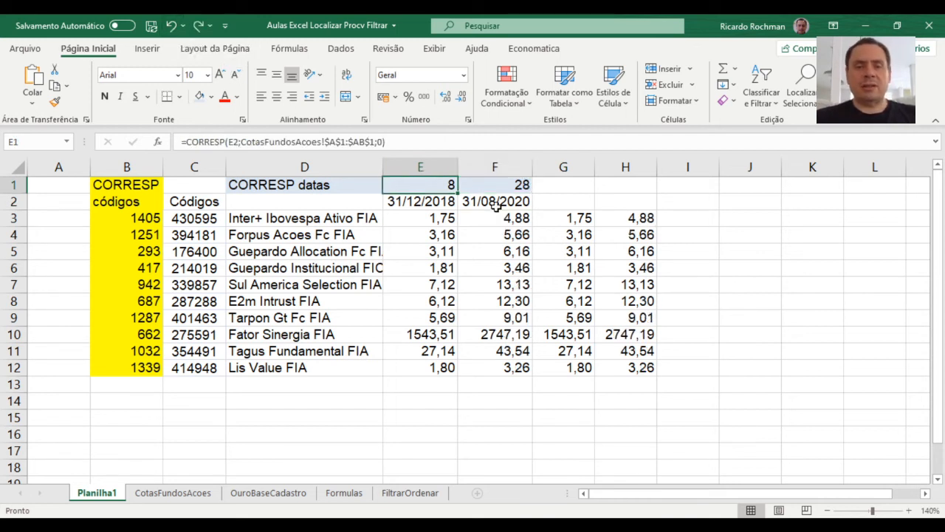
pyautogui.click(496, 206)
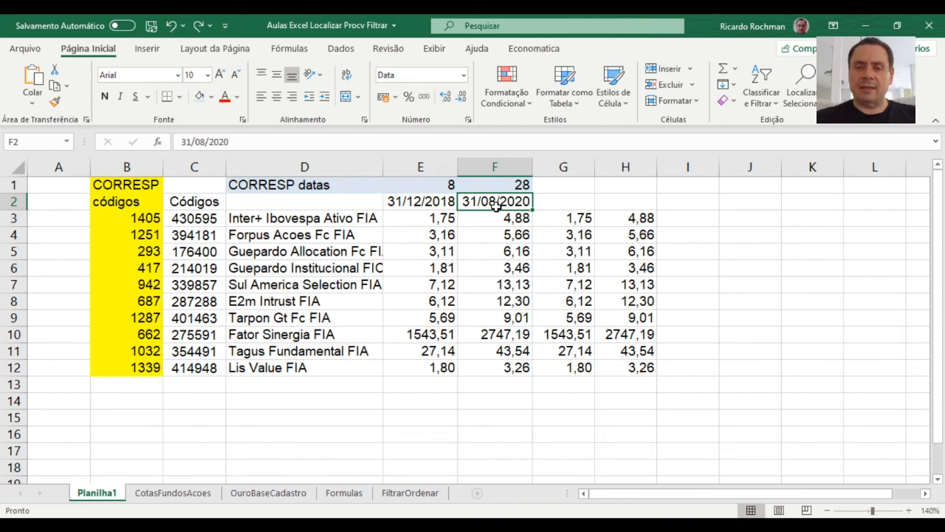
pyautogui.write('28/02/')
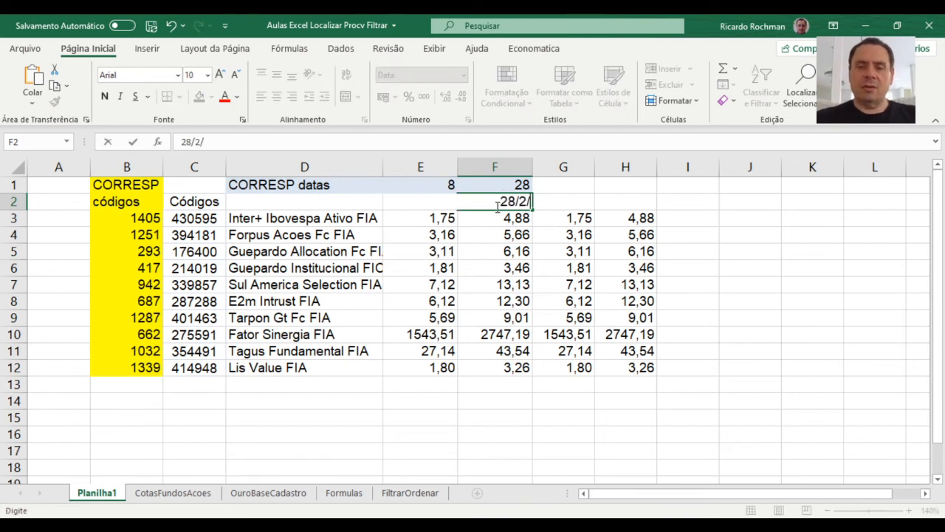
pyautogui.write('20')
pyautogui.press('Return')
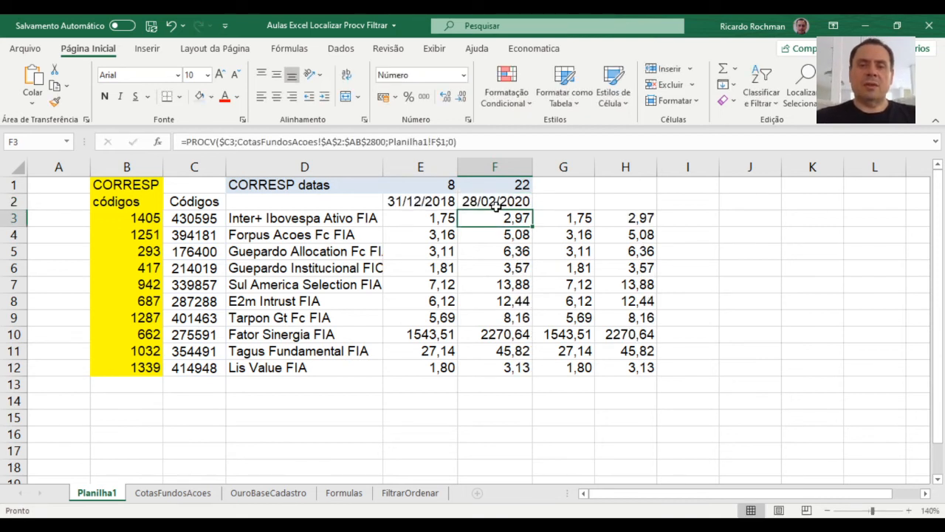
# - Shade the dates in E2:F2 and the fund codes in C3:C12 with the same light red fill
pyautogui.press('Up')
pyautogui.press('Left')
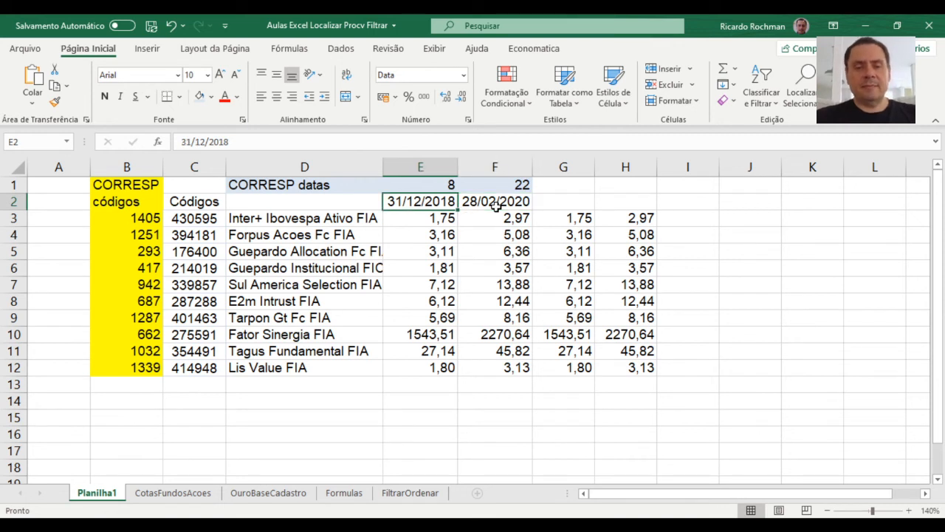
pyautogui.keyDown('shift'); pyautogui.click(496, 206); pyautogui.keyUp('shift')
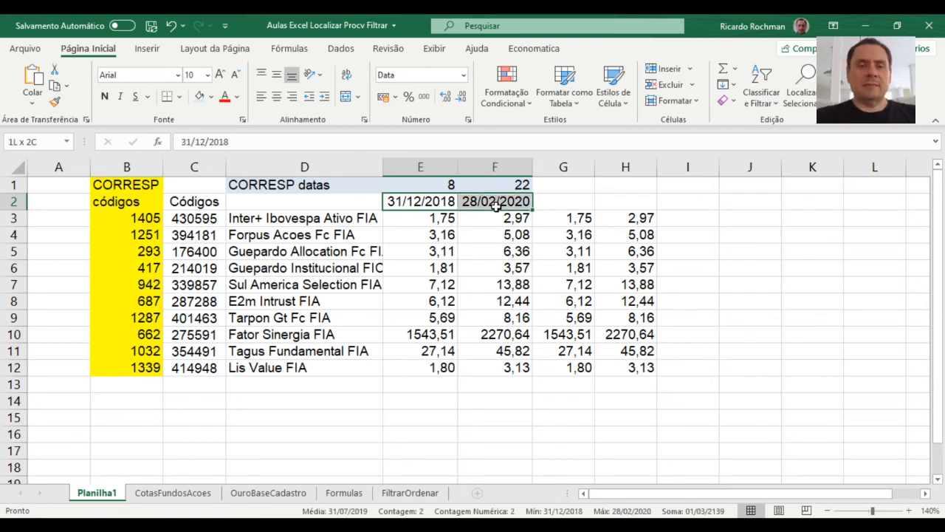
pyautogui.click(211, 101)
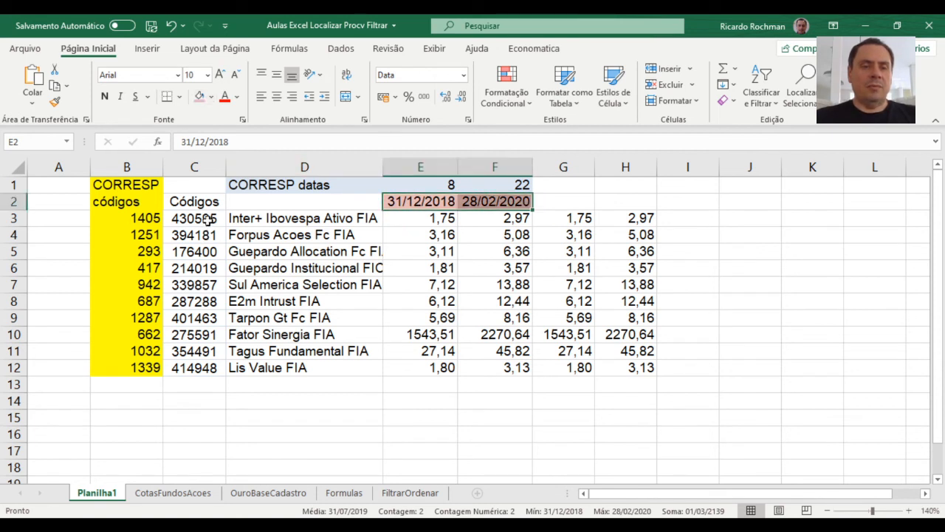
pyautogui.moveTo(208, 220); pyautogui.dragTo(203, 366)
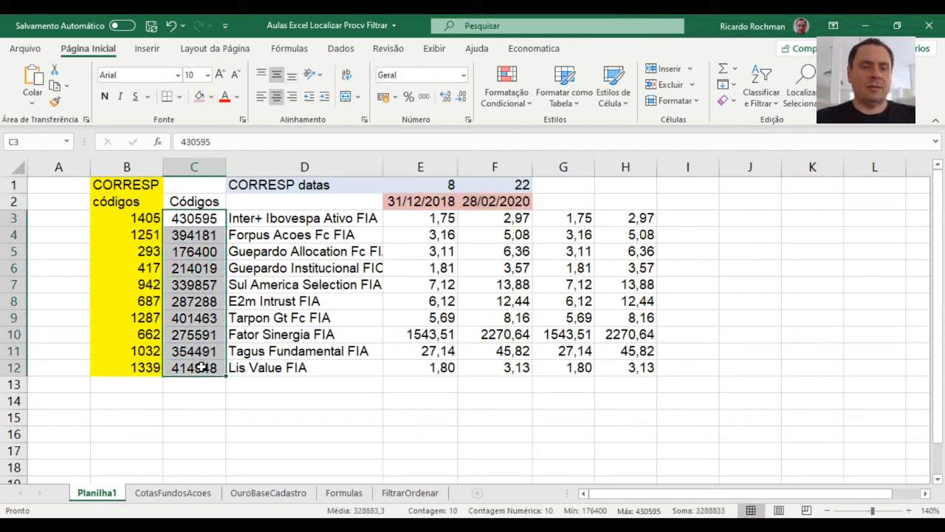
pyautogui.click(199, 96)
# - Replace the fund code in C9 with 191
pyautogui.click(215, 316)
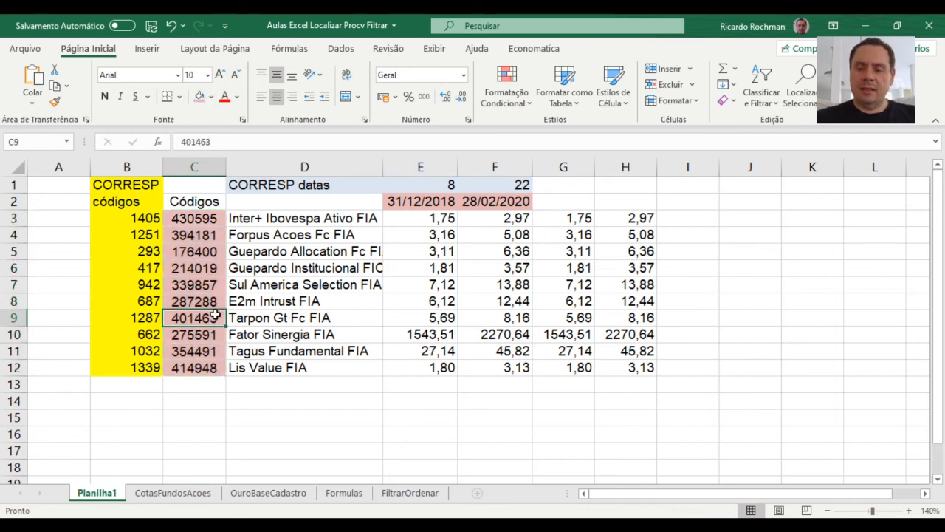
pyautogui.write('191')
pyautogui.press('Return')
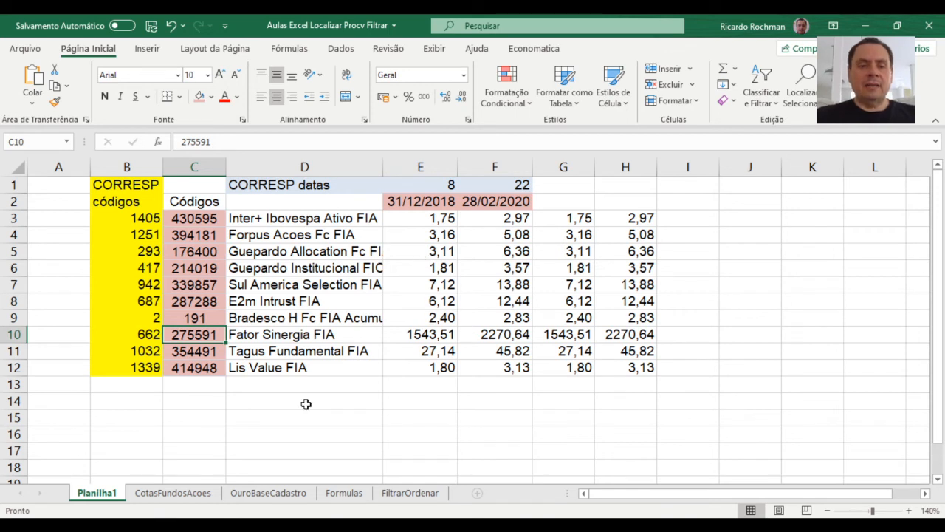
# - Open the Formulas sheet to review the written-out CORRESP, PROCV and ÍNDICE formulas
pyautogui.click(341, 496)
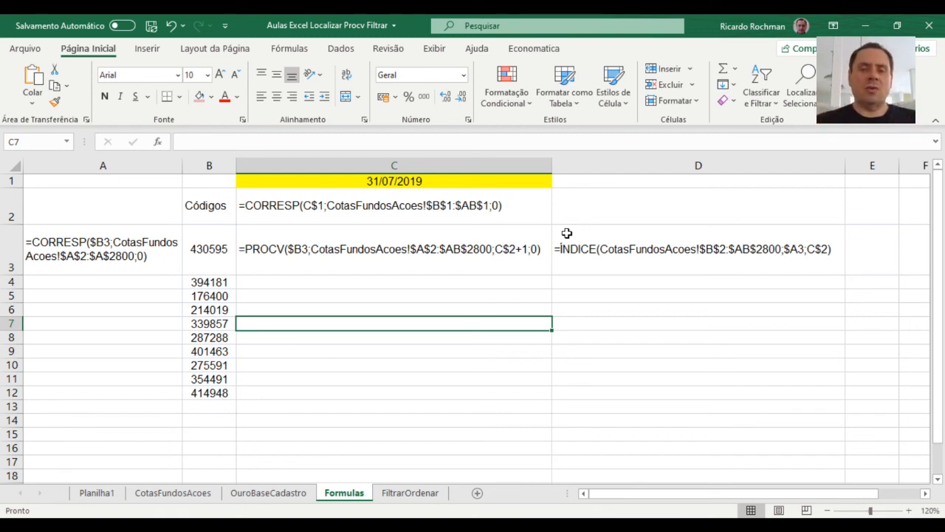
pyautogui.hotkey('alt', 'Tab')
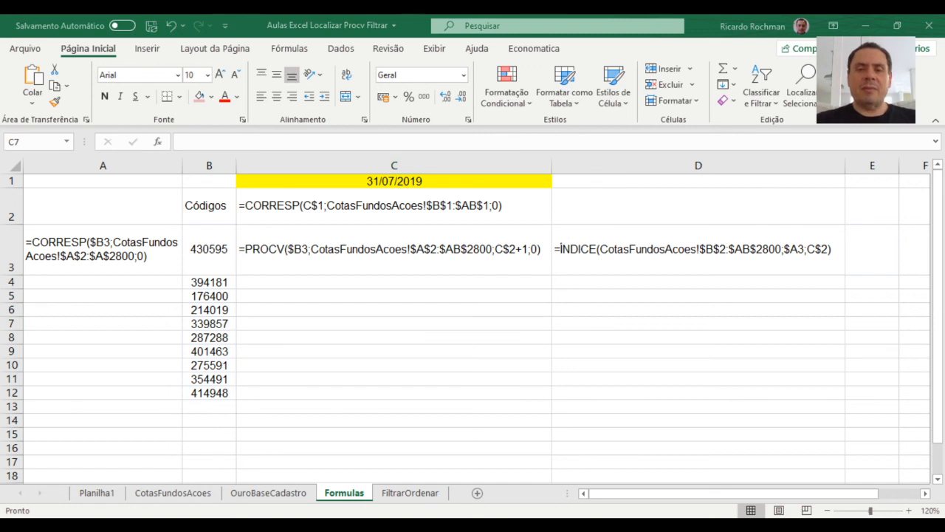